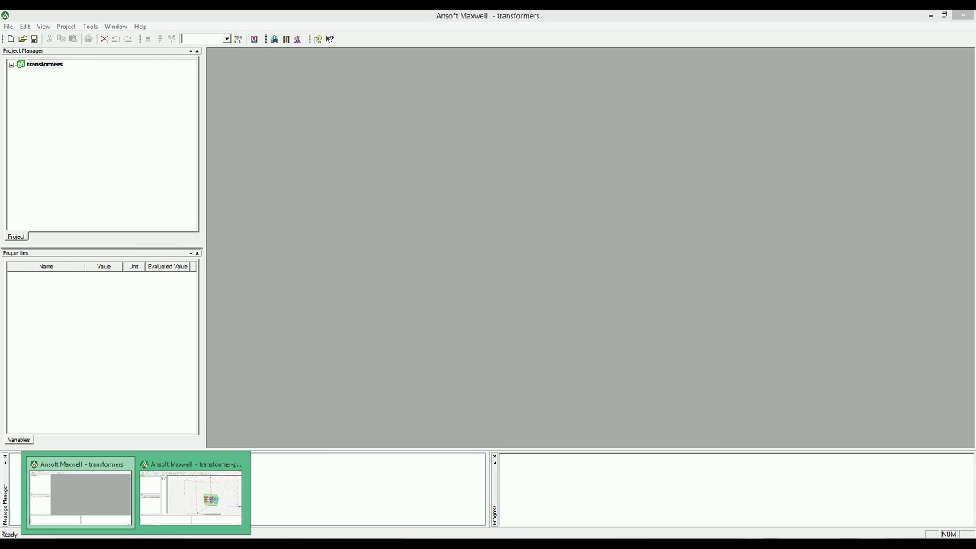
Switch to the transformer-part2 project window and examine the finished model's core, coils and surrounding region up close.
left_click(178, 516)
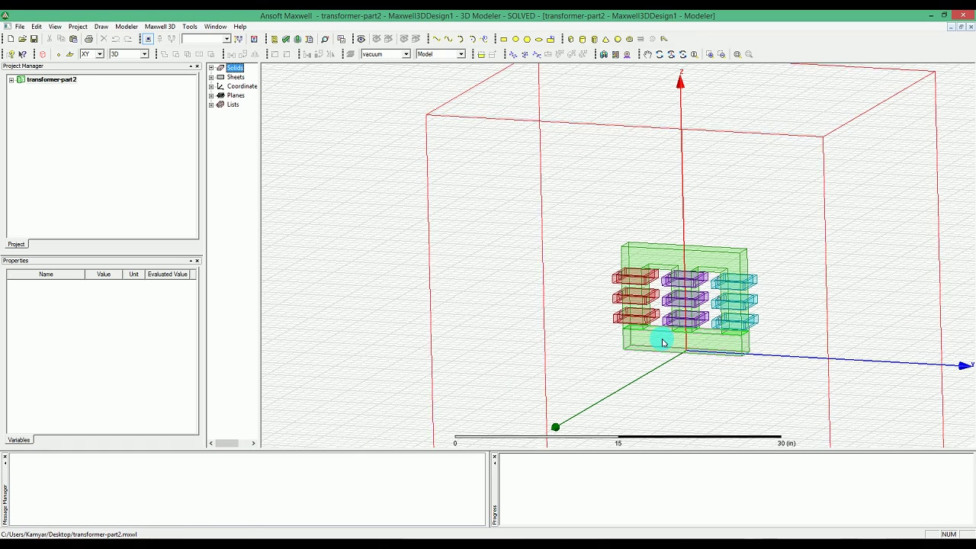
left_click(752, 268)
left_click(742, 269)
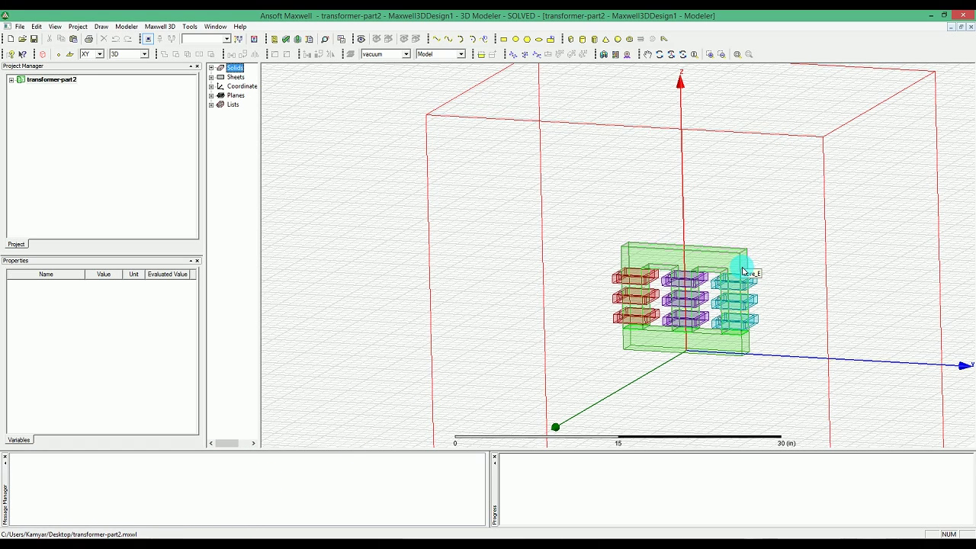
left_click(715, 302)
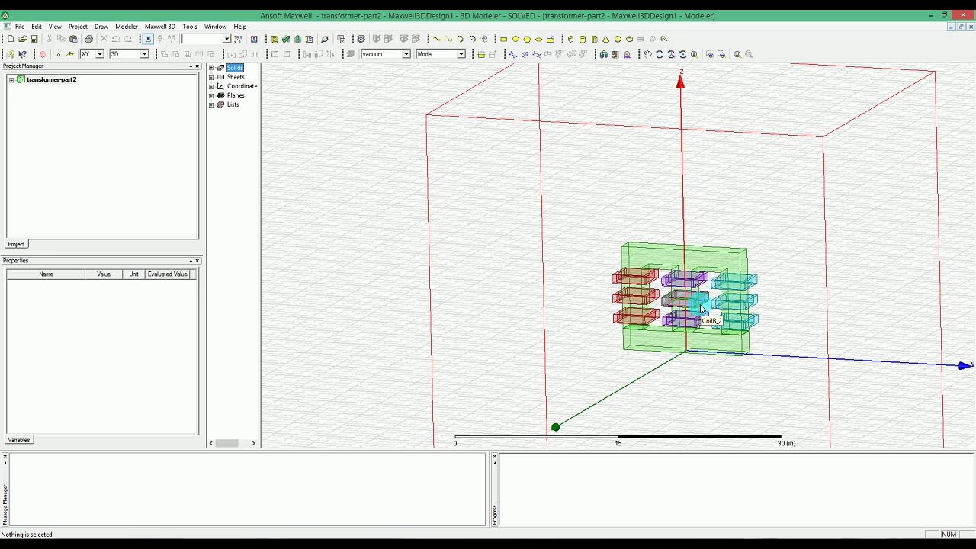
left_click(670, 56)
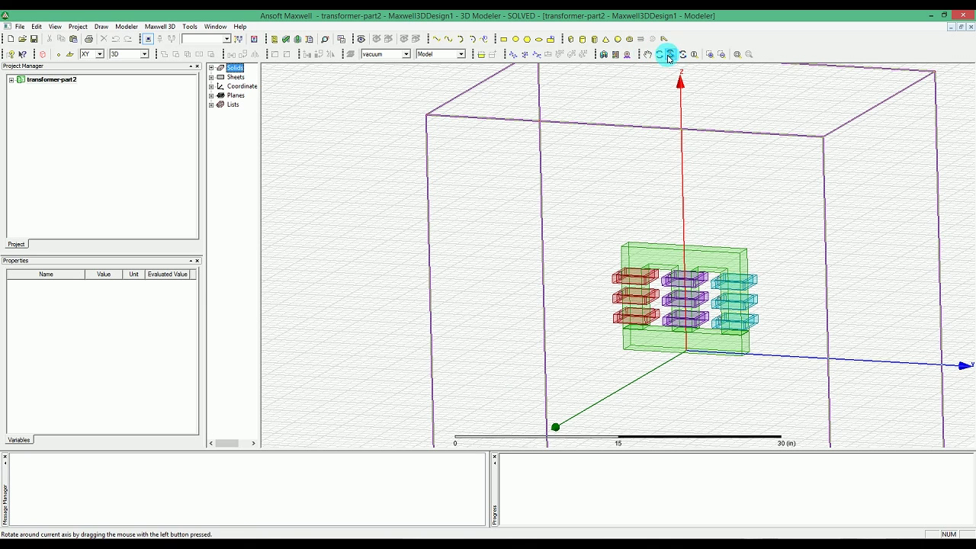
left_click(647, 54)
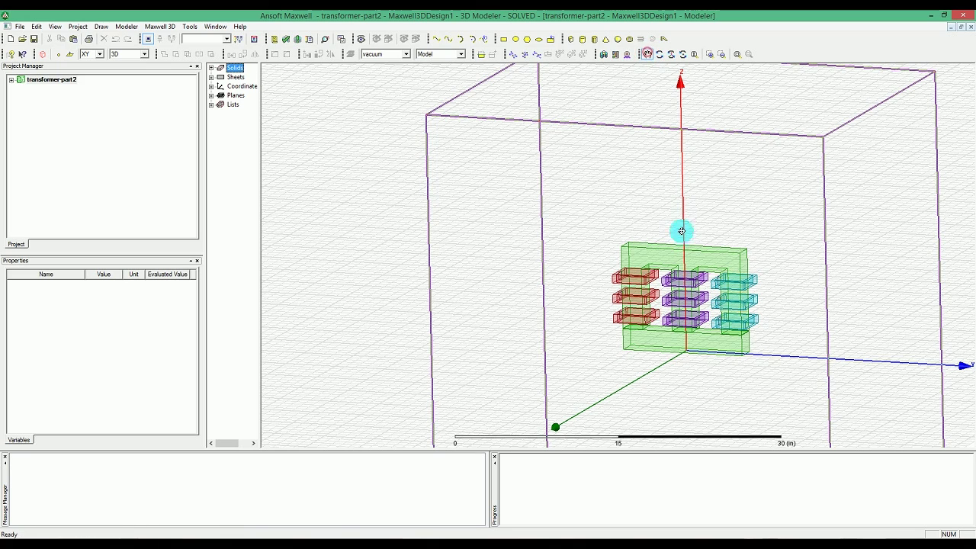
left_click_drag(682, 257, 678, 221)
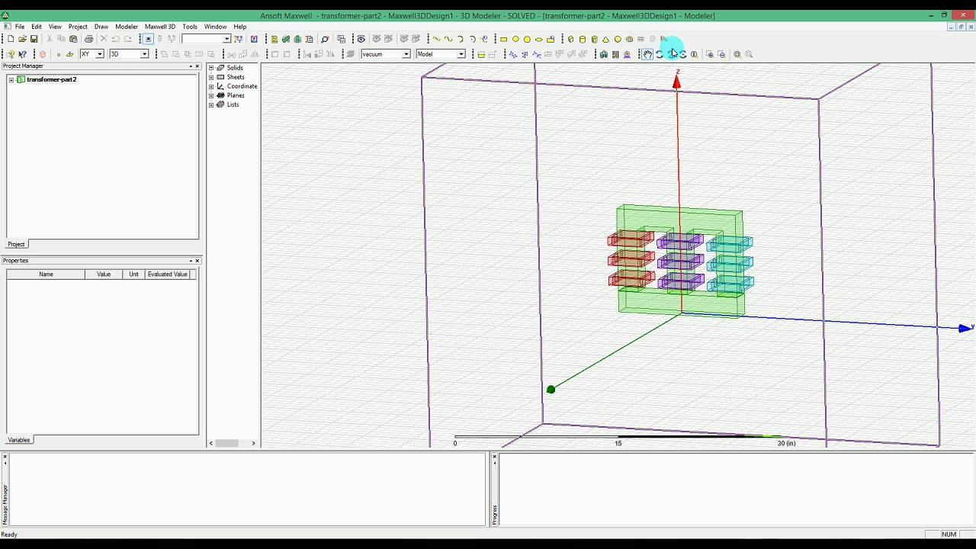
left_click(694, 55)
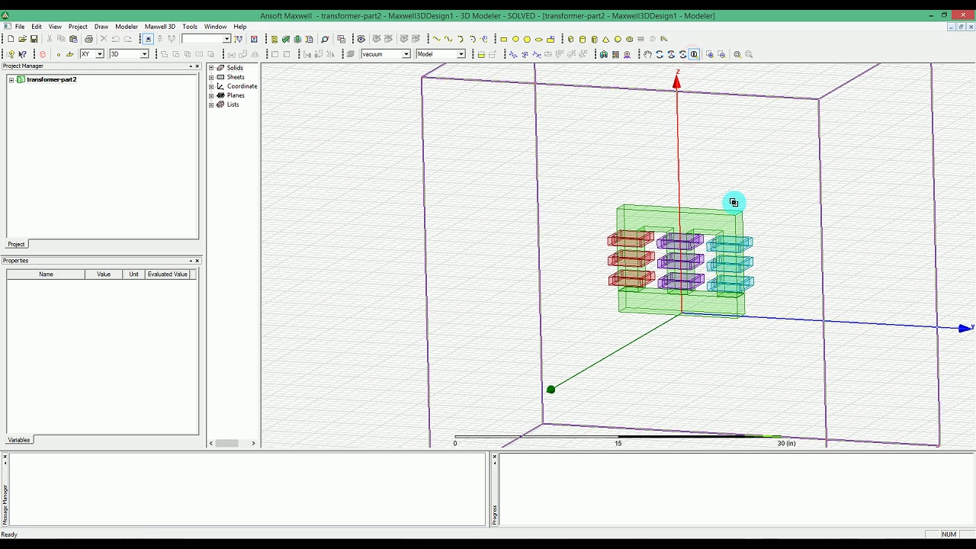
left_click_drag(728, 302, 643, 283)
left_click_drag(666, 398, 662, 367)
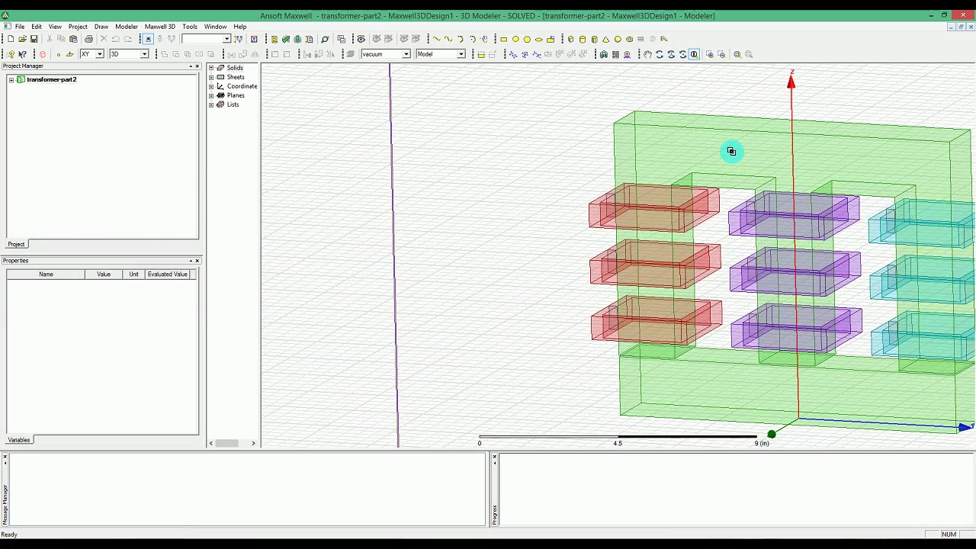
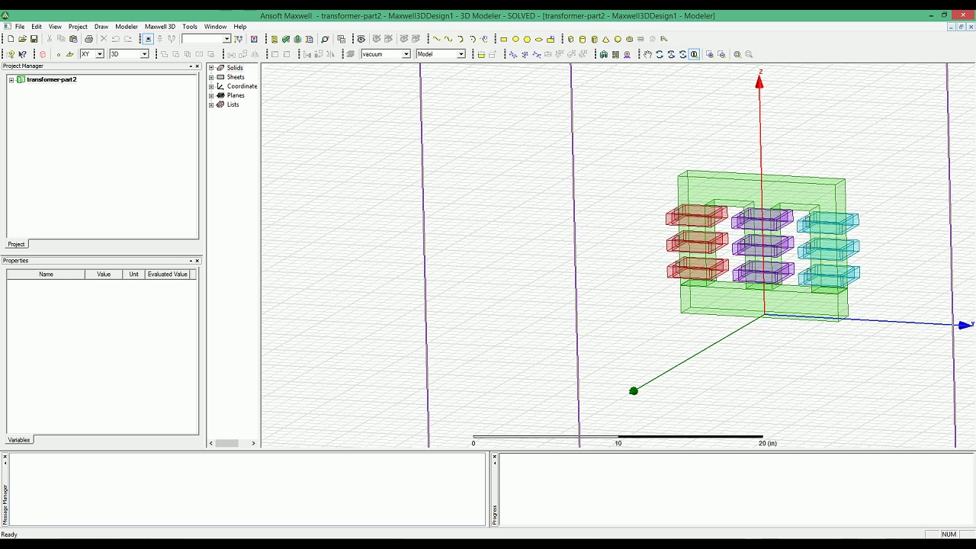
Return to the transformers project window and insert a new Maxwell 3D design into the project.
left_click(99, 493)
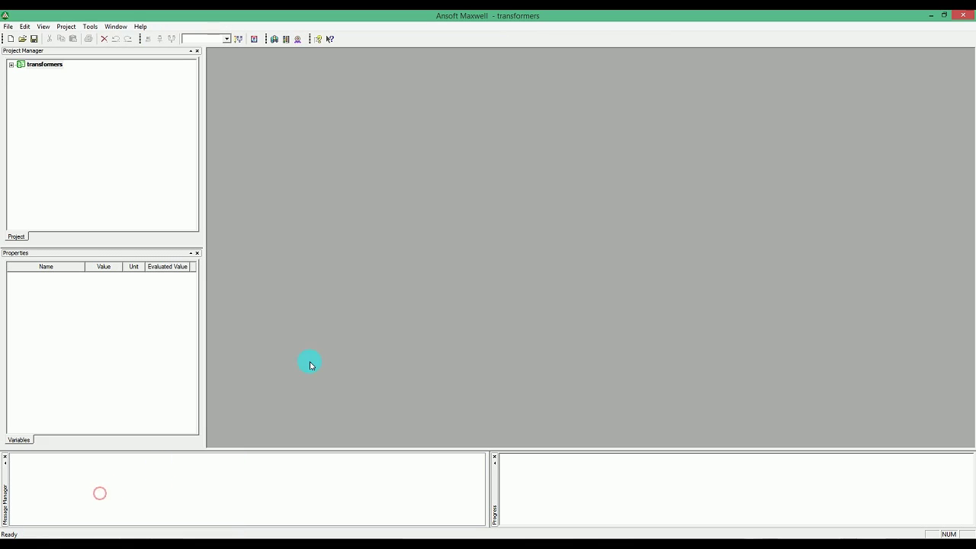
left_click(271, 38)
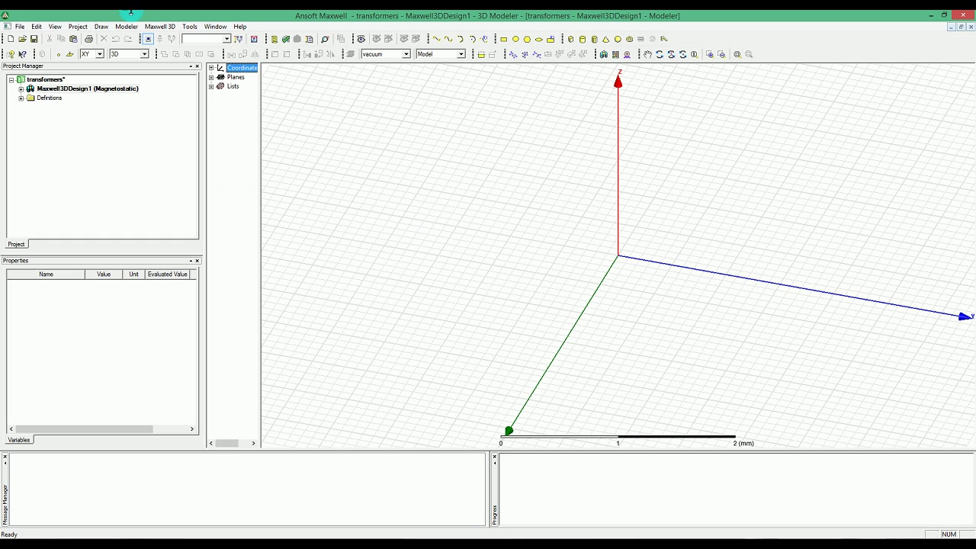
Review the general and solver settings in the Maxwell 3D Options, leaving them without changes.
left_click(188, 28)
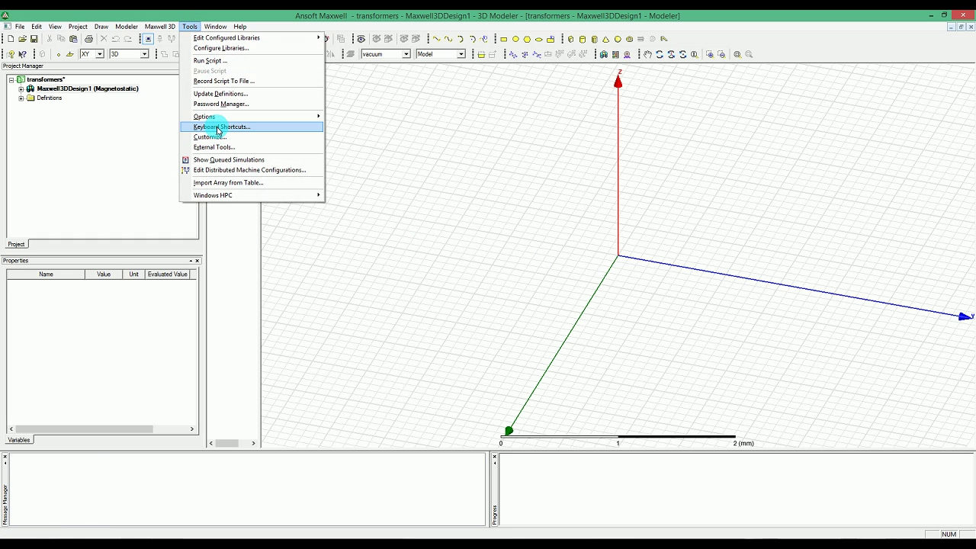
mouse_move(296, 116)
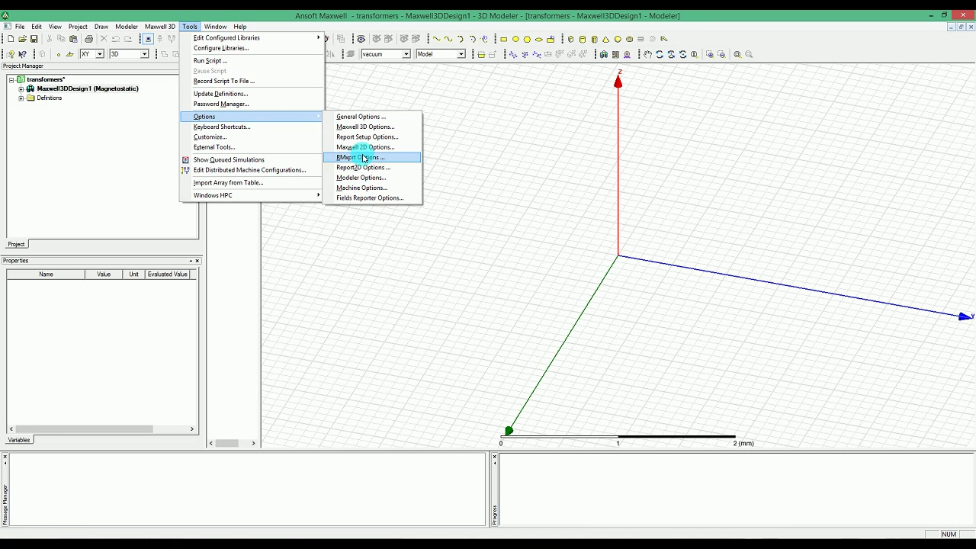
left_click(361, 127)
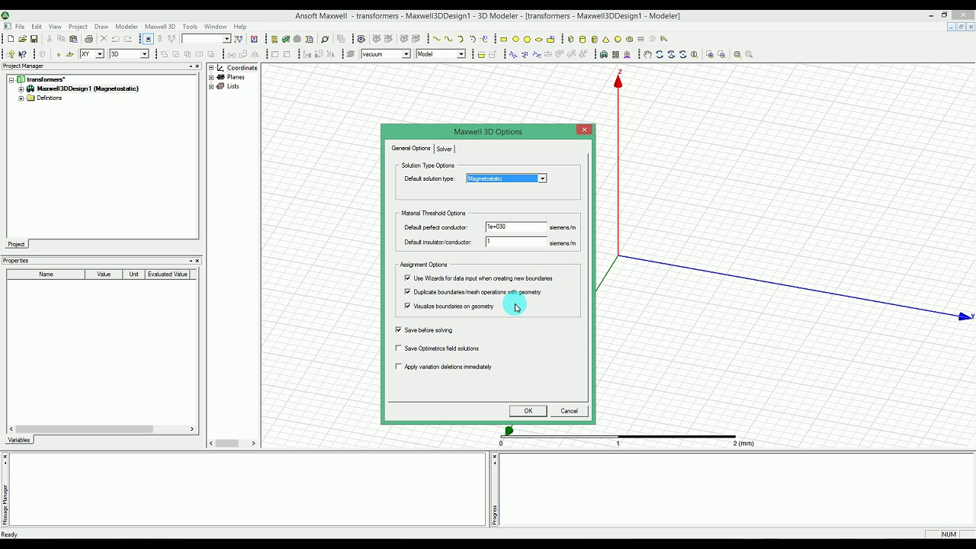
left_click(442, 146)
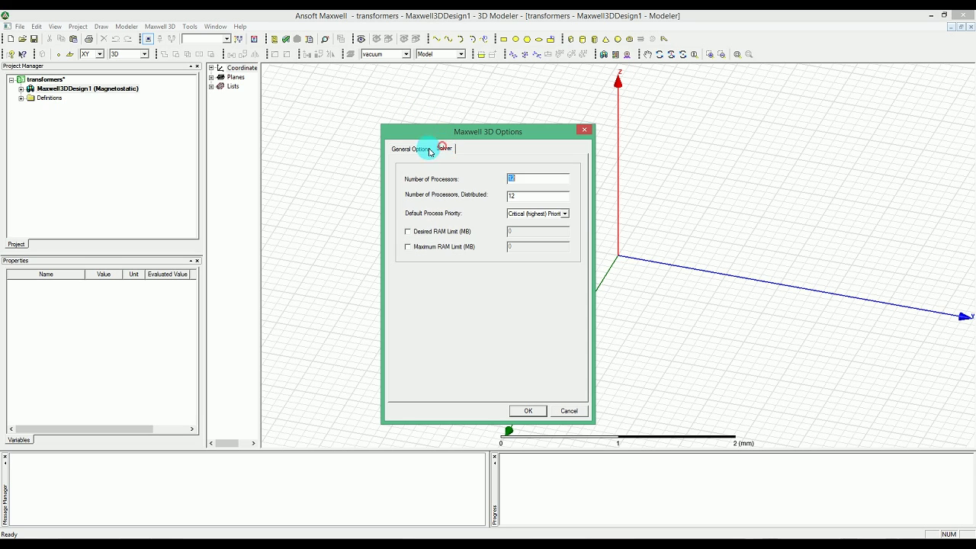
left_click(579, 128)
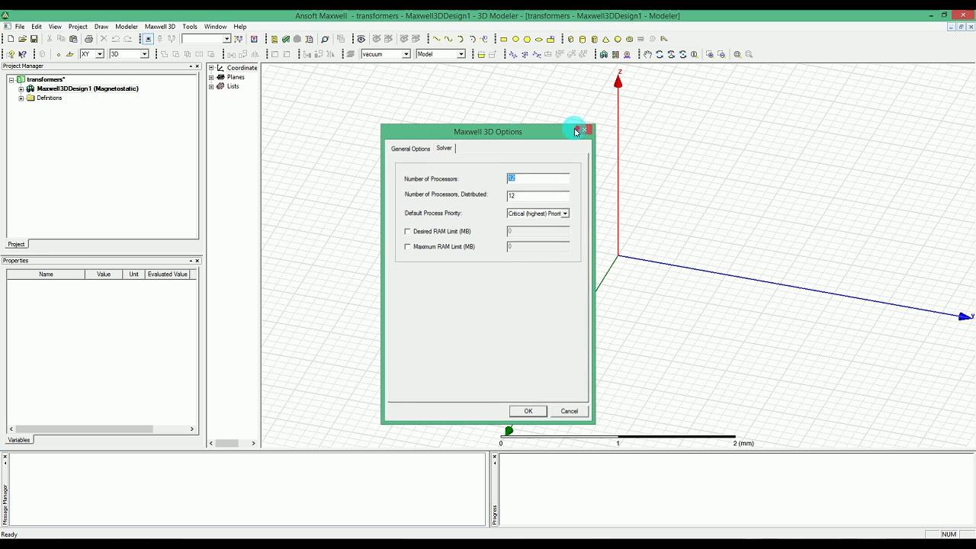
left_click(159, 25)
key("Left")
mouse_move(154, 29)
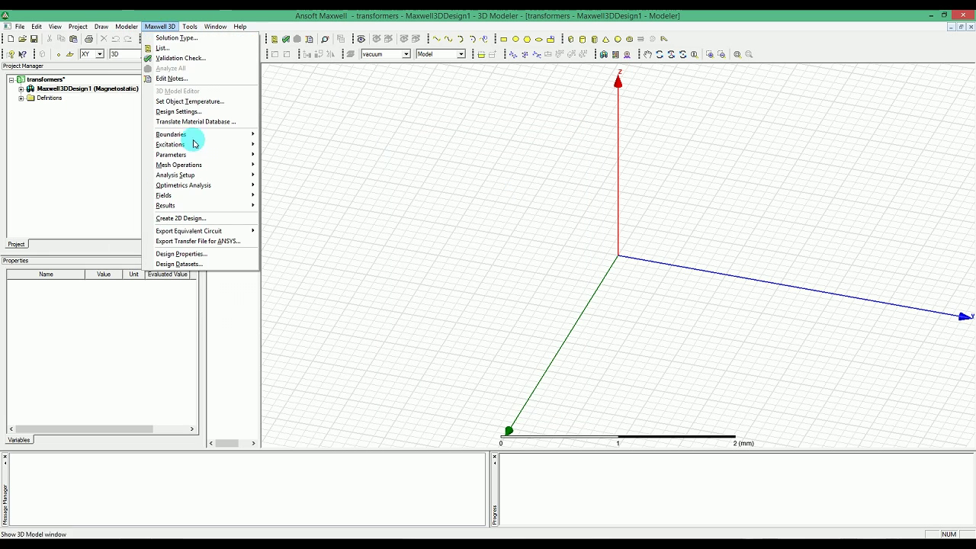
mouse_move(214, 200)
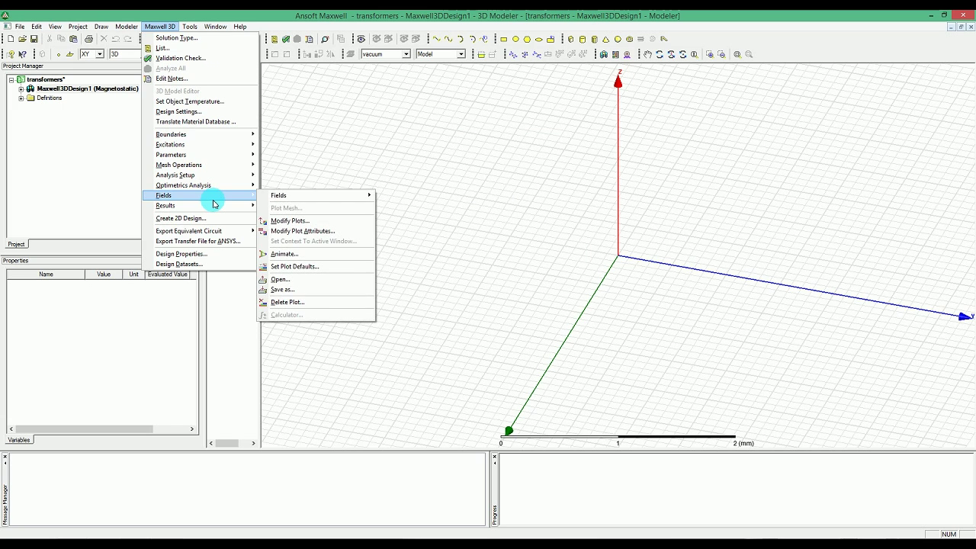
mouse_move(119, 26)
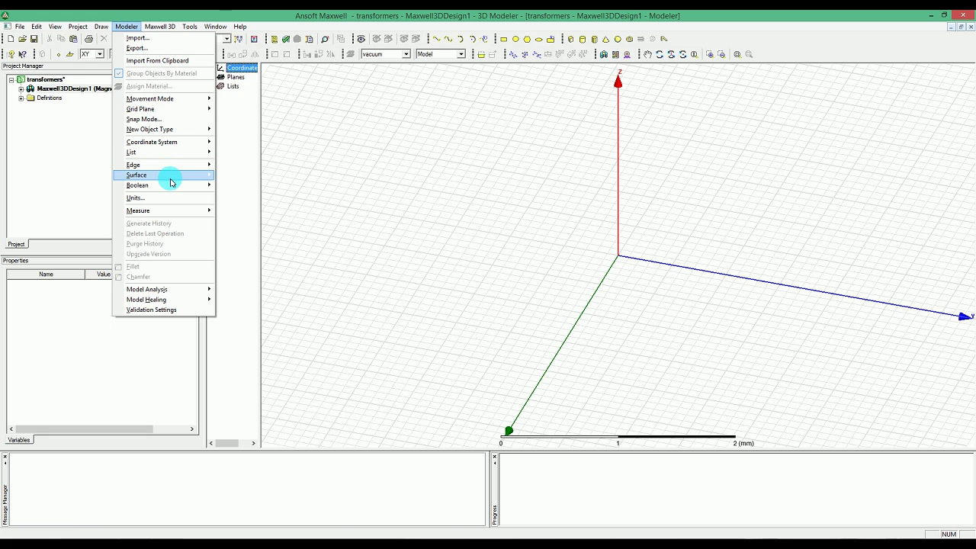
mouse_move(171, 182)
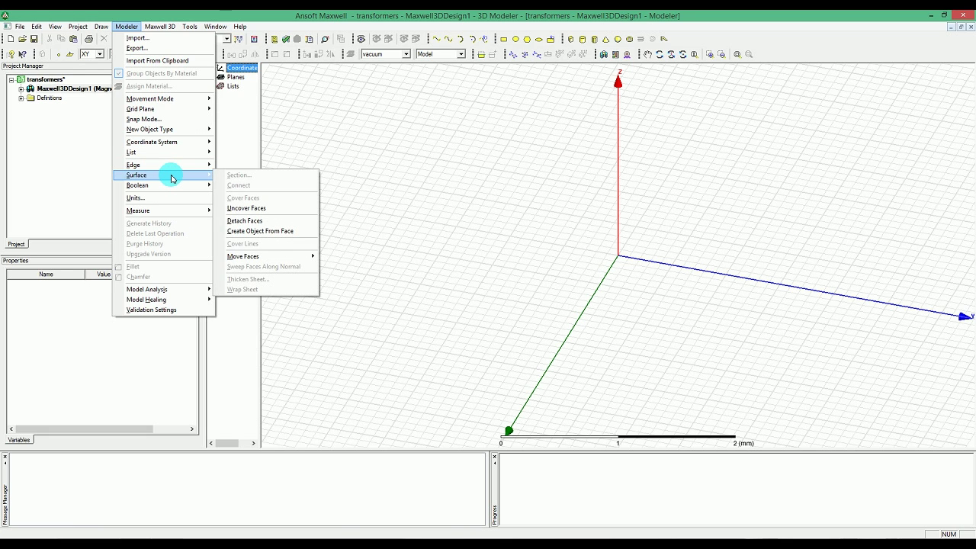
In the Modeler Options, set the default object color to blue (red 49, green 138, blue 227), then review the drawing settings and accept.
mouse_move(189, 27)
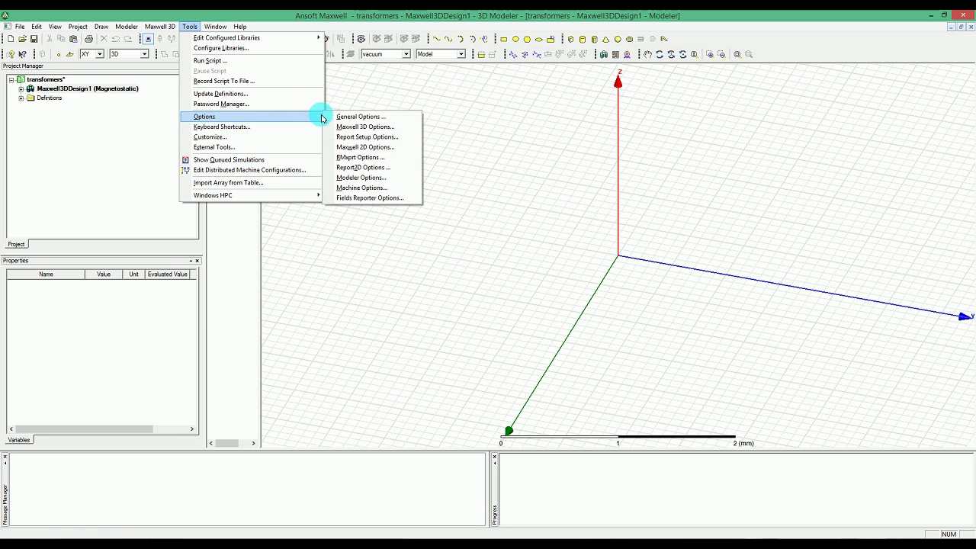
left_click(363, 175)
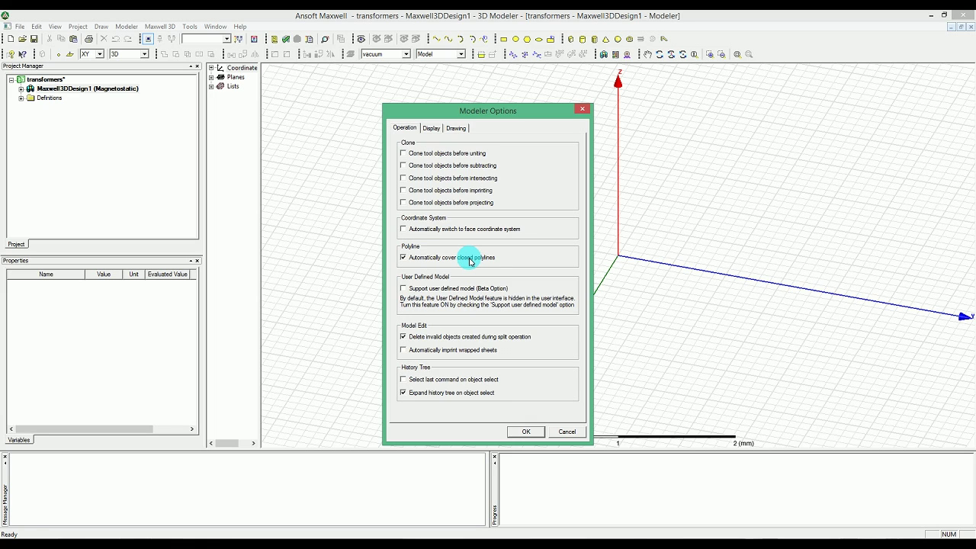
left_click(432, 128)
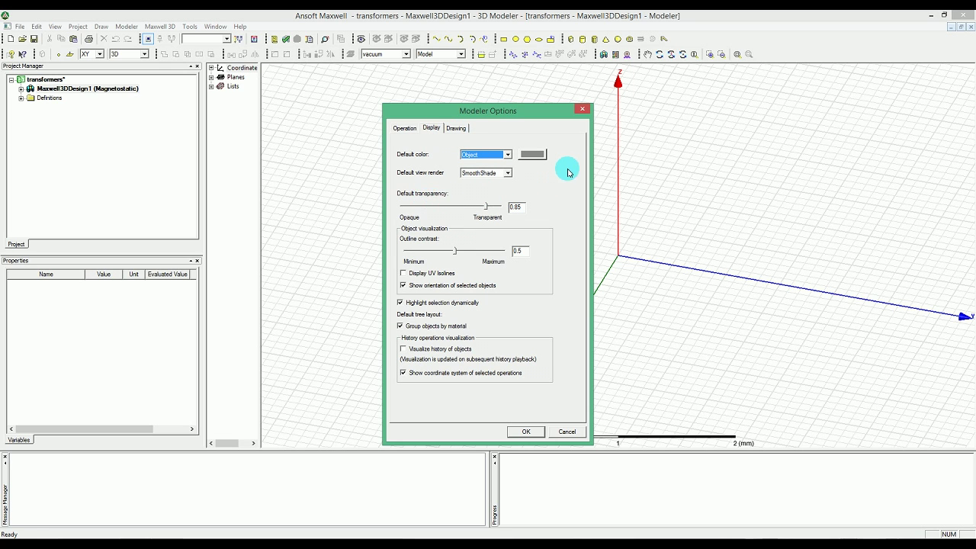
left_click(532, 154)
left_click_drag(532, 254, 556, 215)
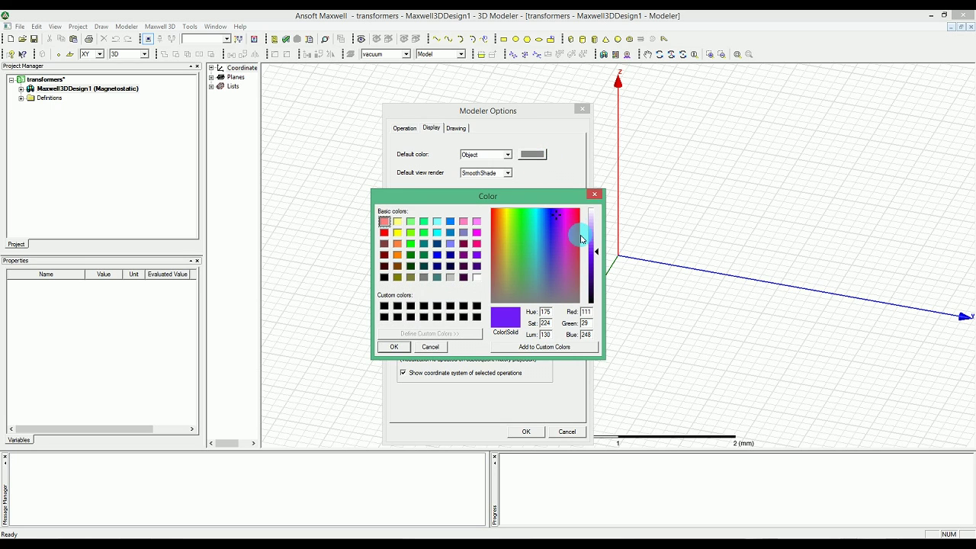
left_click_drag(571, 220, 542, 230)
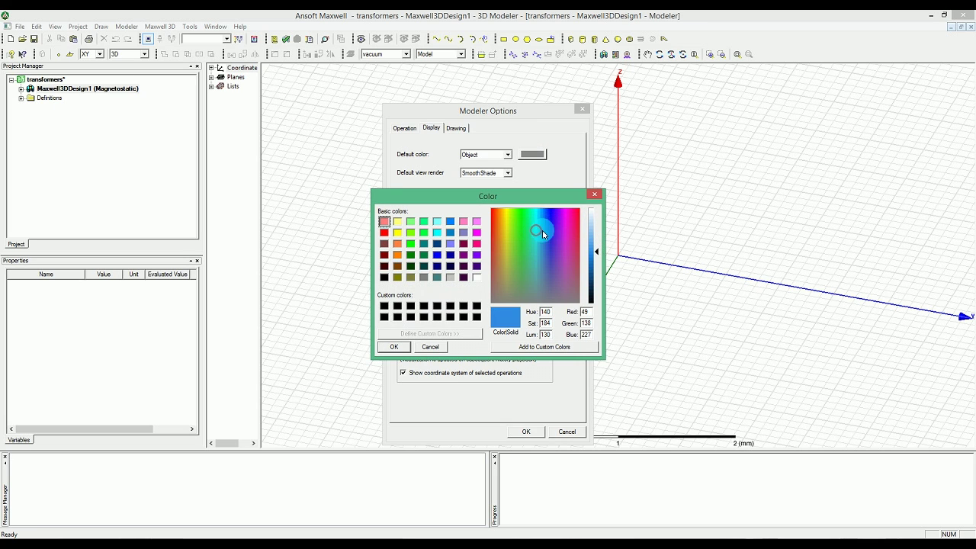
left_click(515, 347)
left_click(391, 347)
left_click_drag(459, 207, 495, 216)
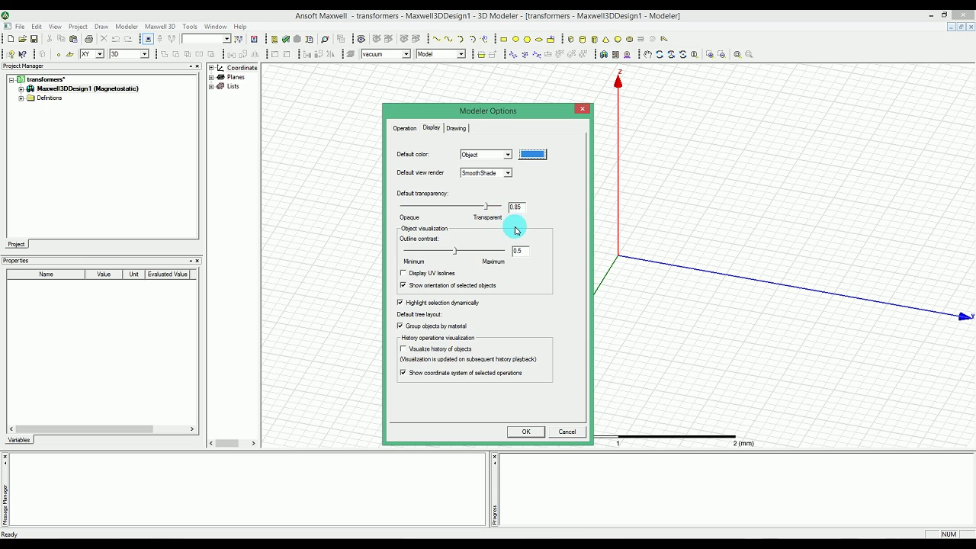
left_click(458, 127)
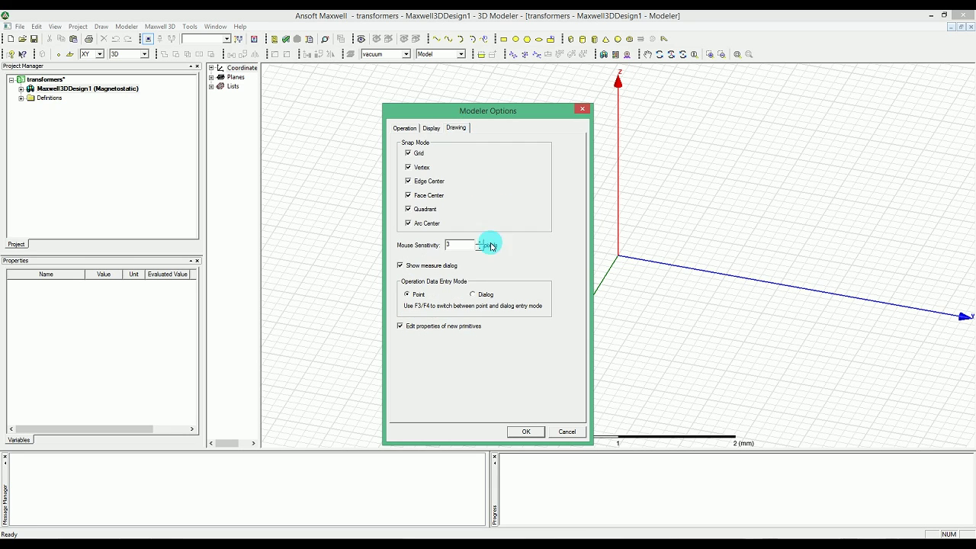
left_click(525, 432)
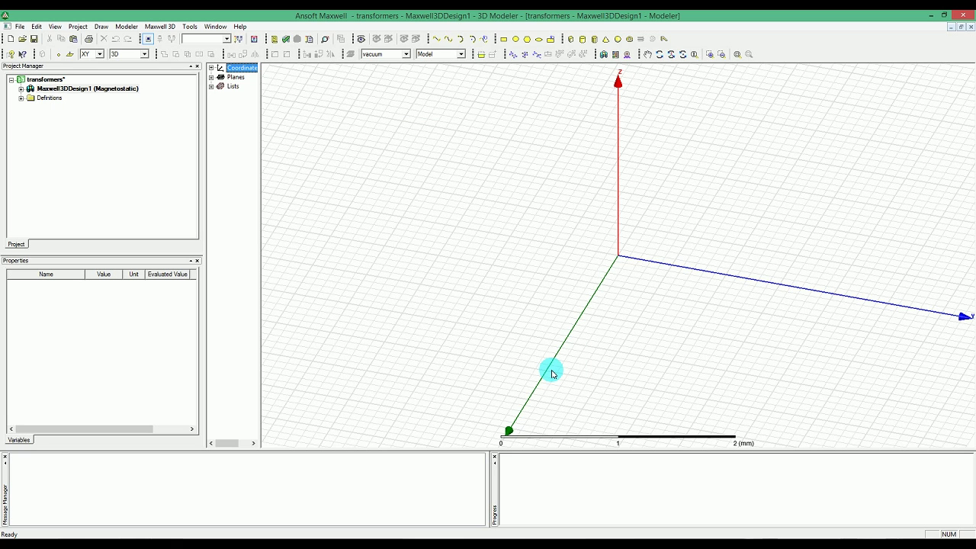
Confirm Magnetostatic as the solution type of the new design.
left_click(126, 26)
mouse_move(159, 28)
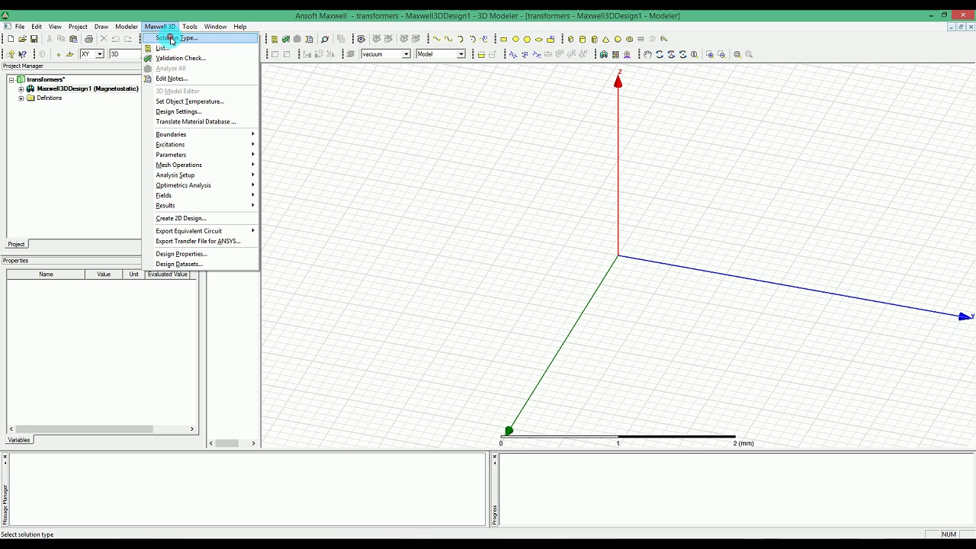
left_click(171, 40)
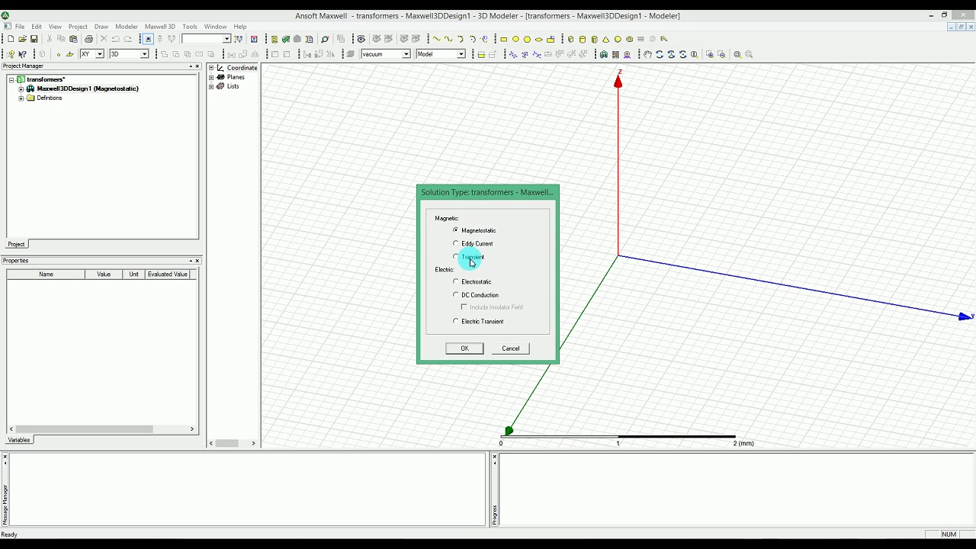
left_click(478, 349)
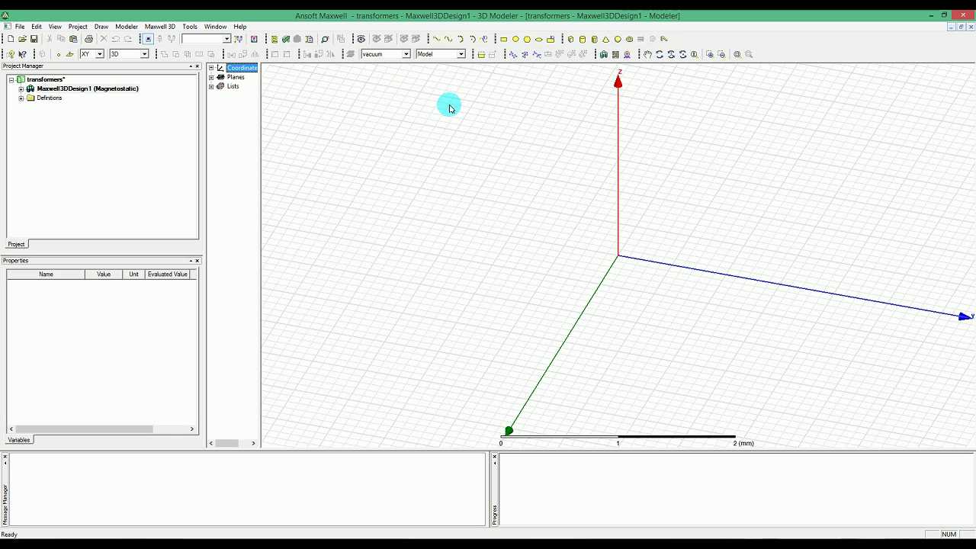
Search the material library for steel and make steel_1008 the default material for new objects.
left_click(459, 55)
left_click(431, 62)
left_click(406, 54)
left_click(406, 68)
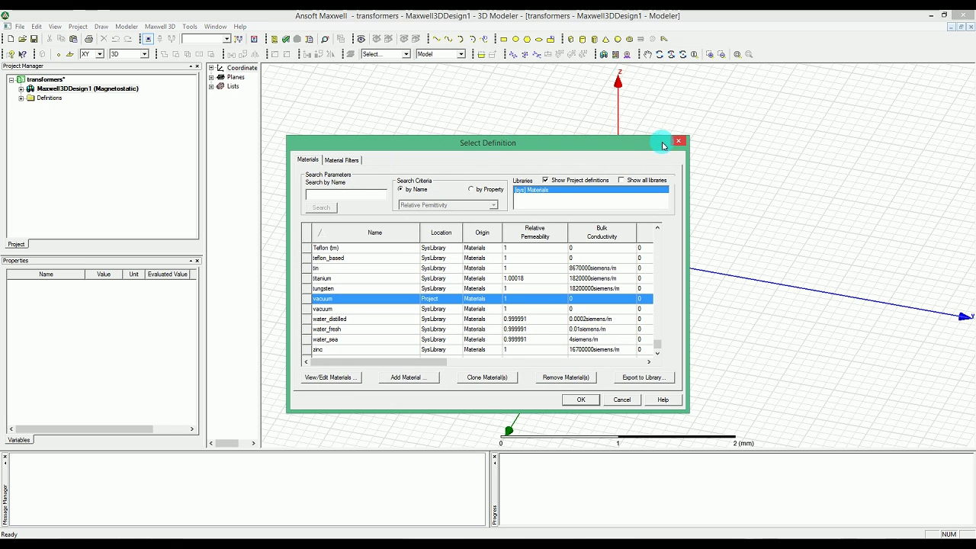
type("stee")
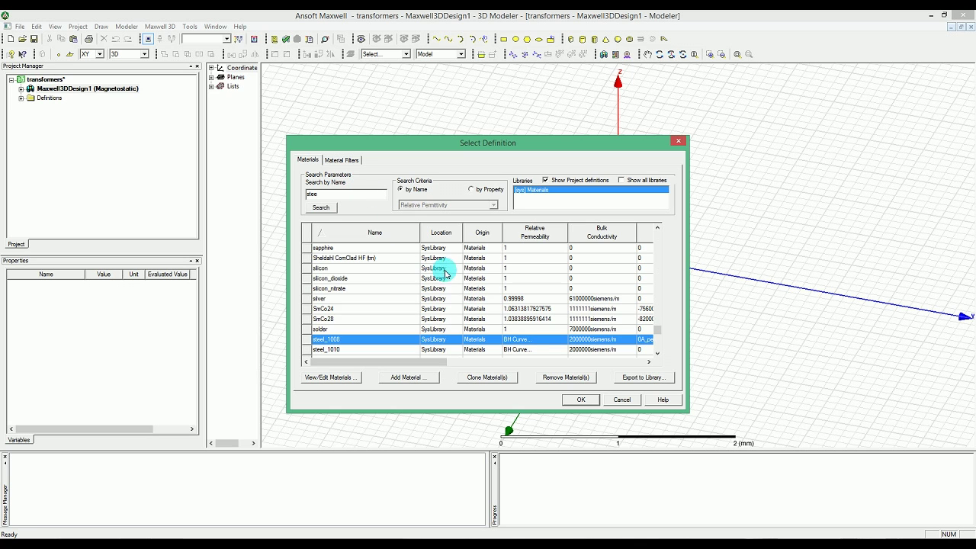
left_click(598, 404)
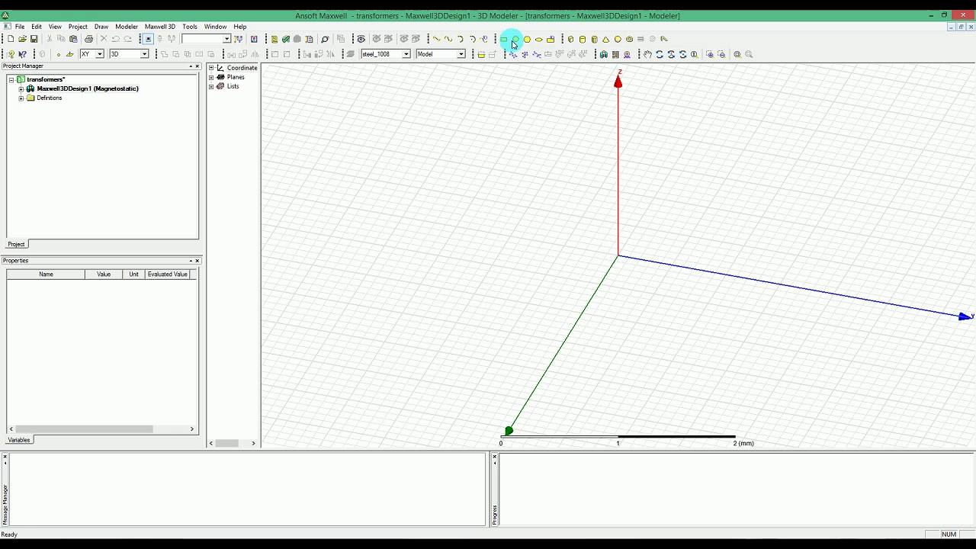
left_click(570, 39)
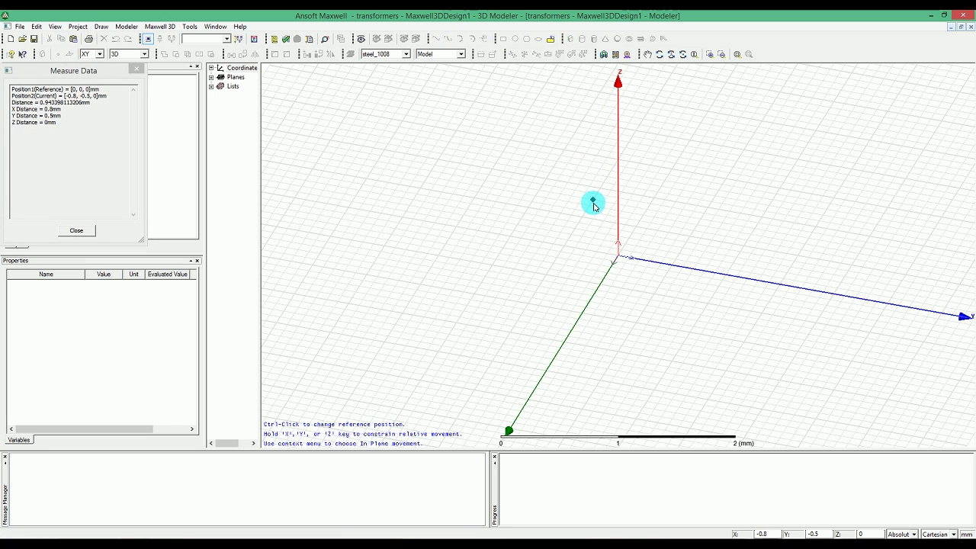
key("Tab")
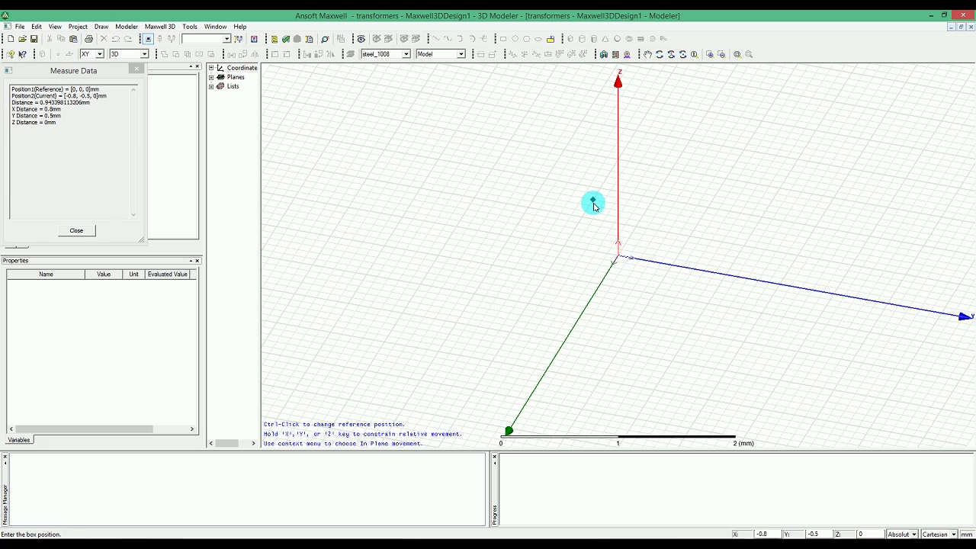
key("Escape")
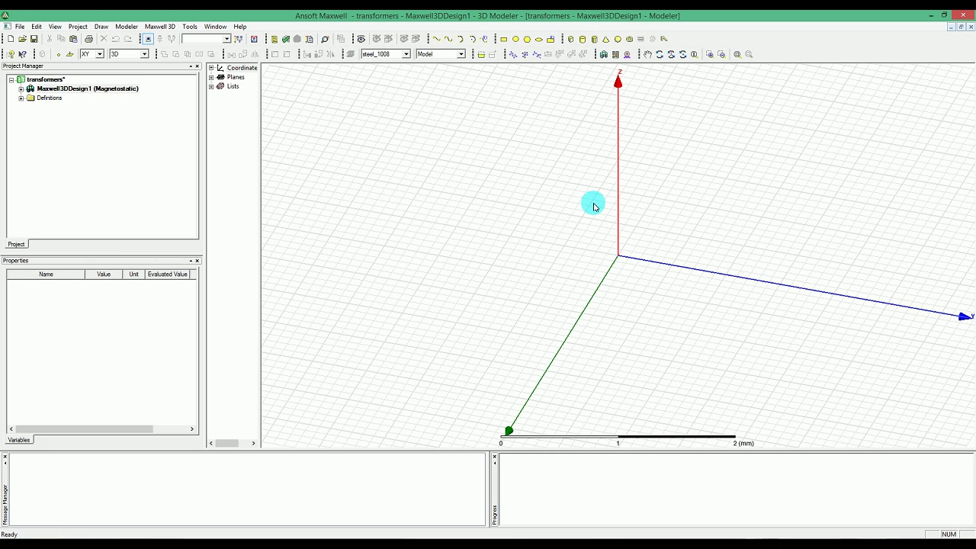
Set the model units to inches (in) without rescaling to the new units.
left_click(127, 28)
left_click(156, 199)
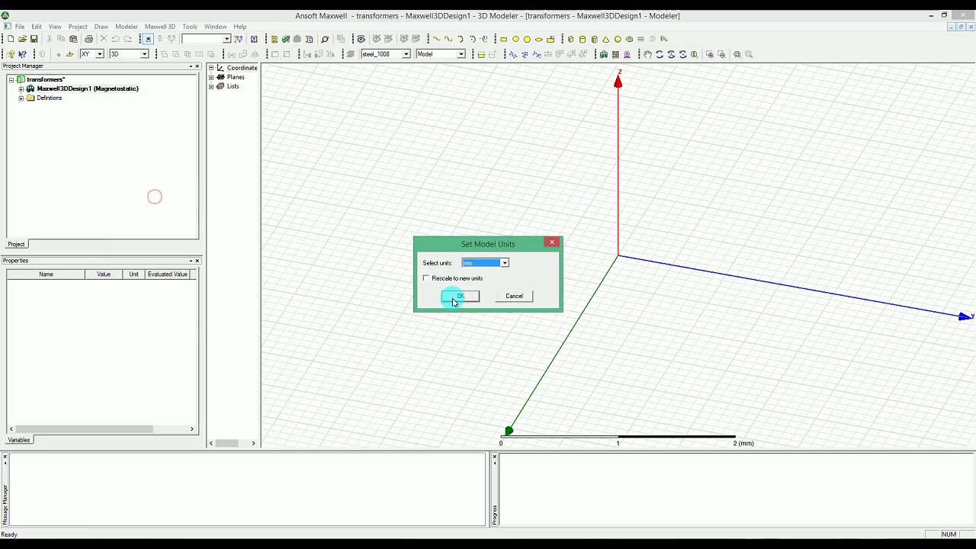
left_click(473, 263)
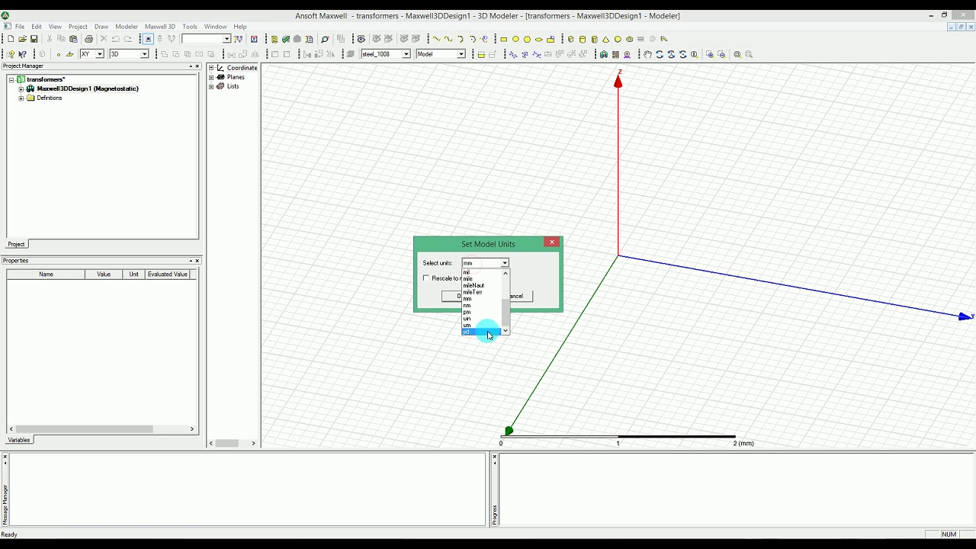
left_click_drag(505, 318, 501, 293)
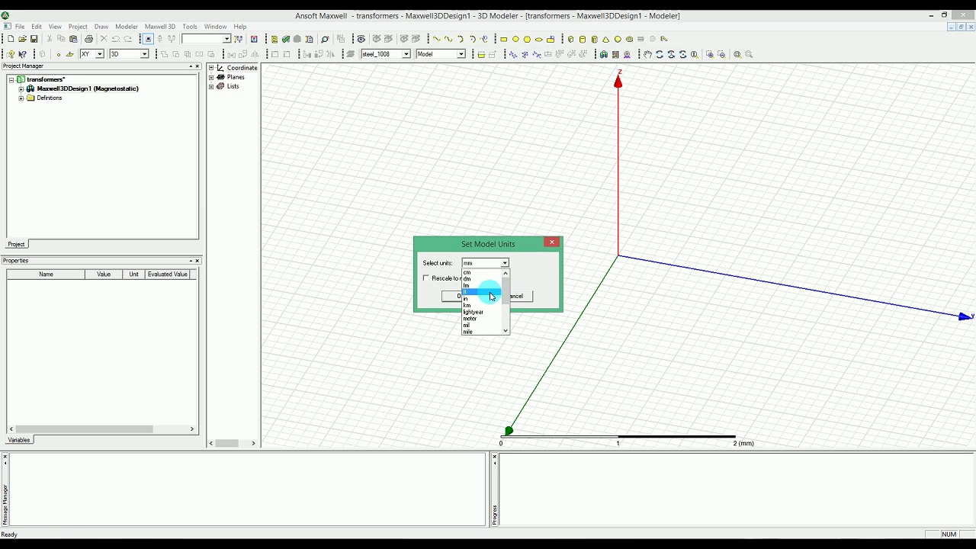
left_click(486, 296)
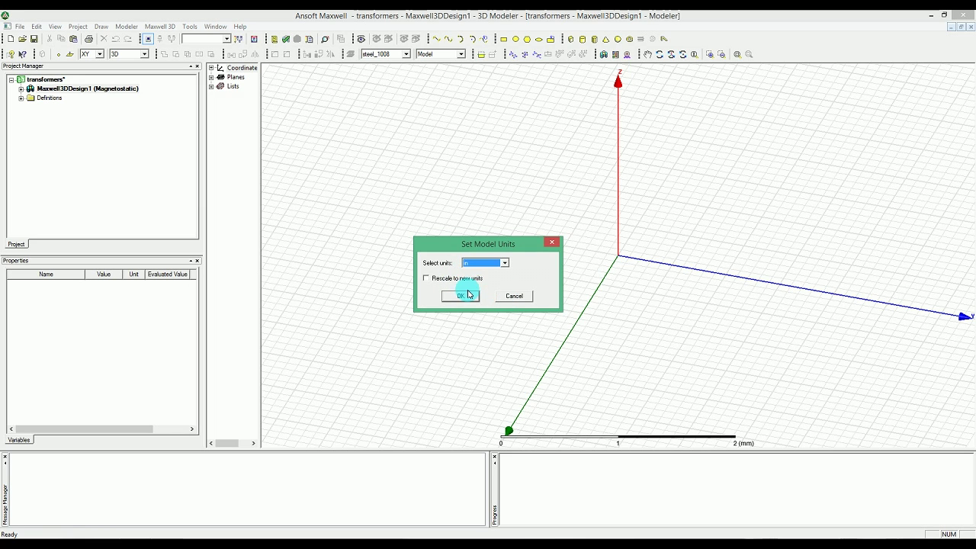
left_click(469, 297)
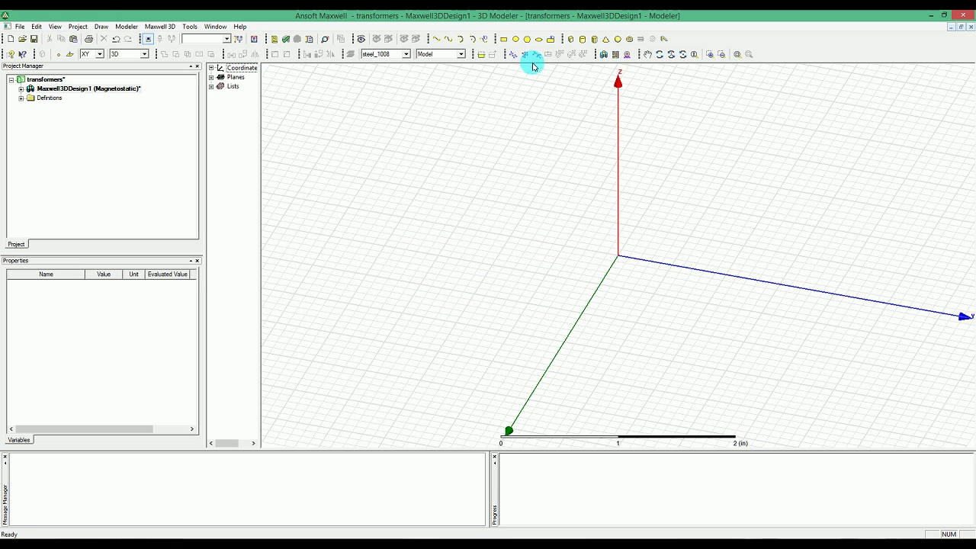
left_click(568, 39)
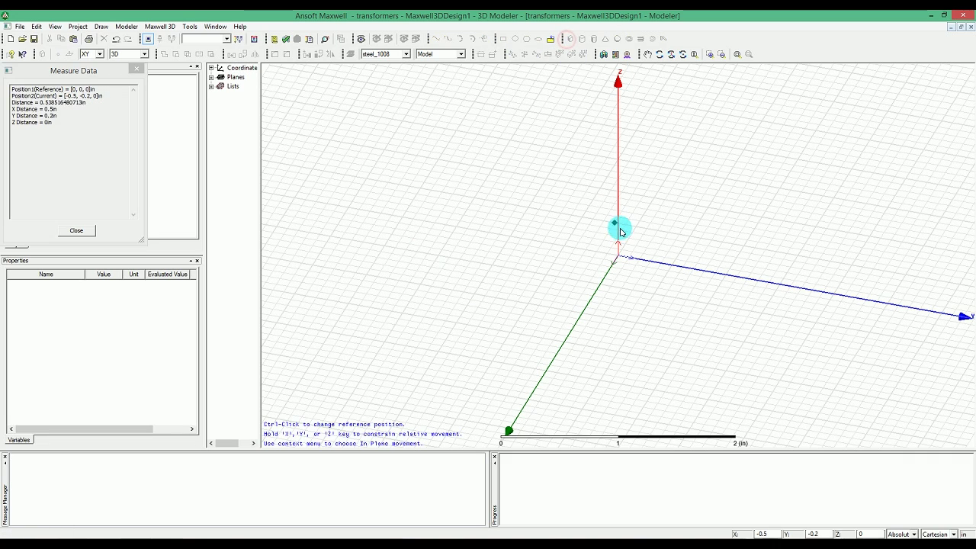
key("Tab")
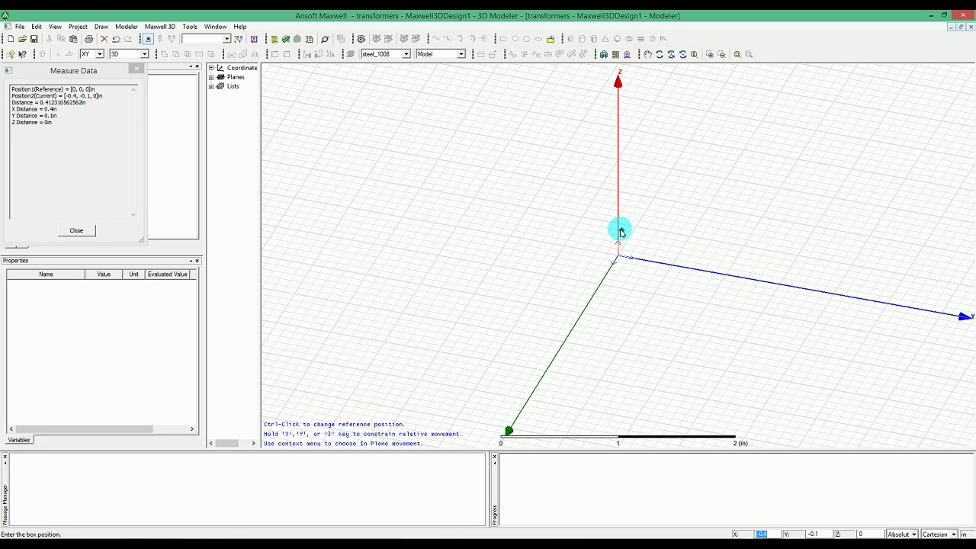
type("-1")
key("Tab")
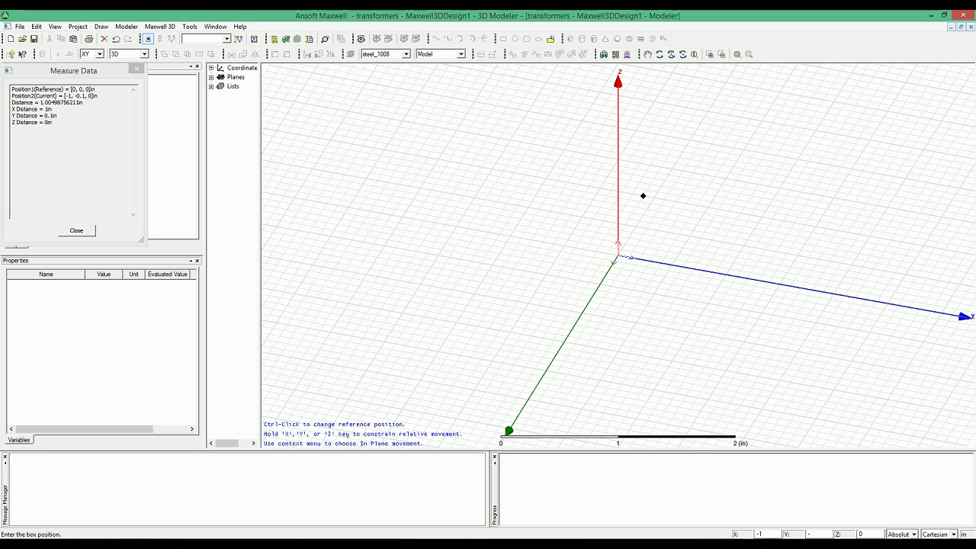
key("Return")
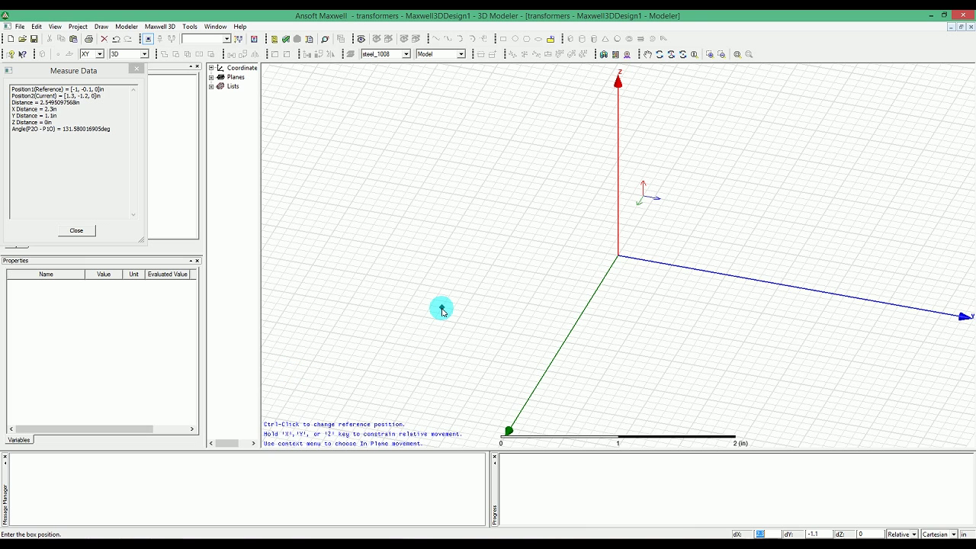
type("1")
key("Tab")
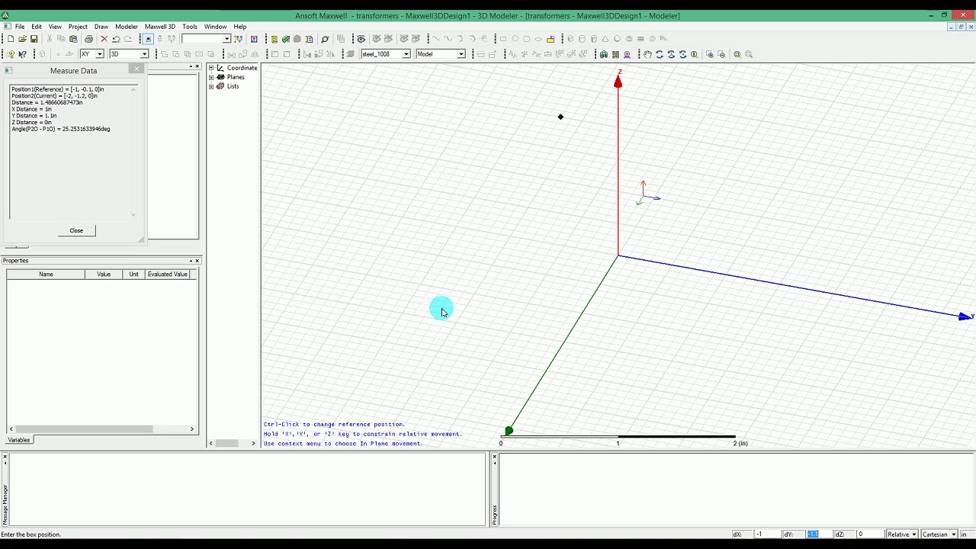
type("-6")
key("Tab")
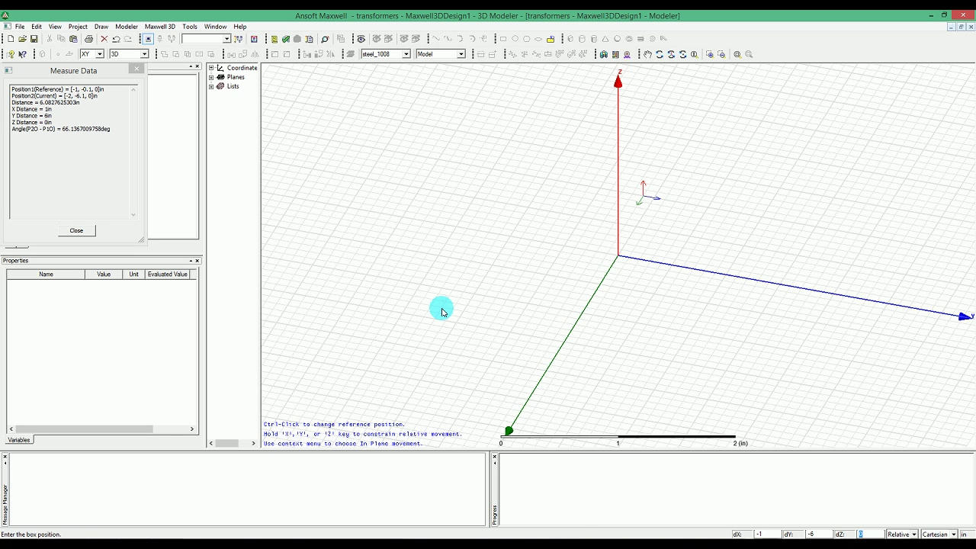
key("Escape")
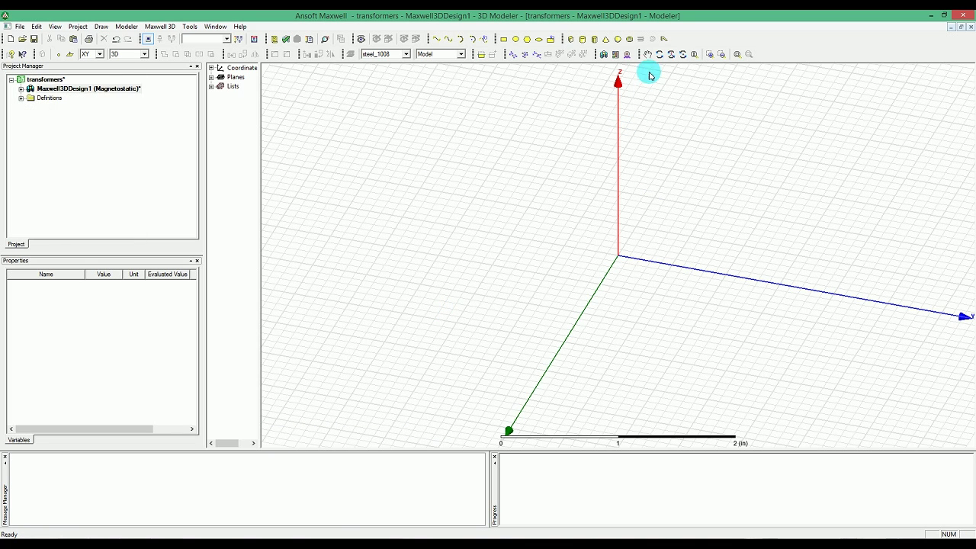
Create a box starting at -1, -6, 0 in with sizes of 2 in along X, 12 in along Y and 10 in along Z.
left_click(565, 37)
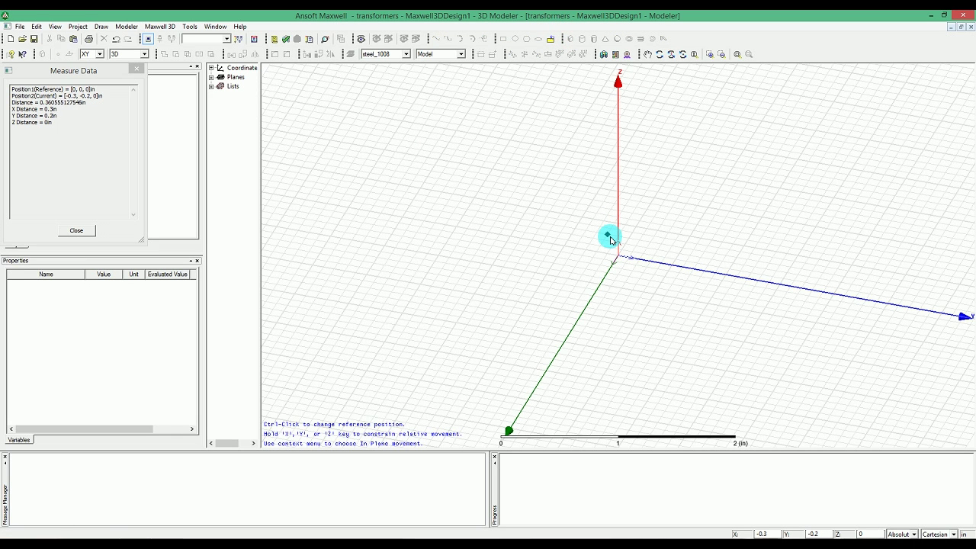
key("Tab")
type("-")
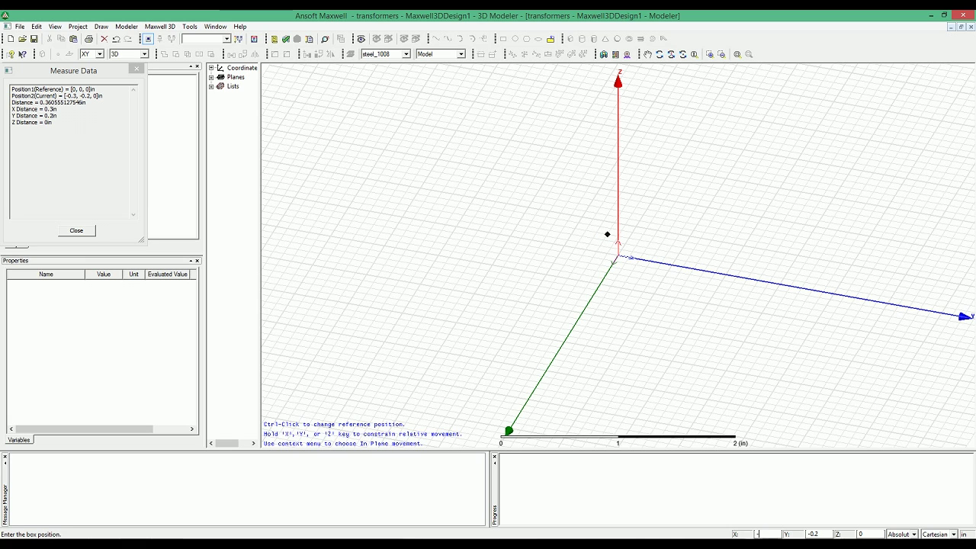
key("Tab")
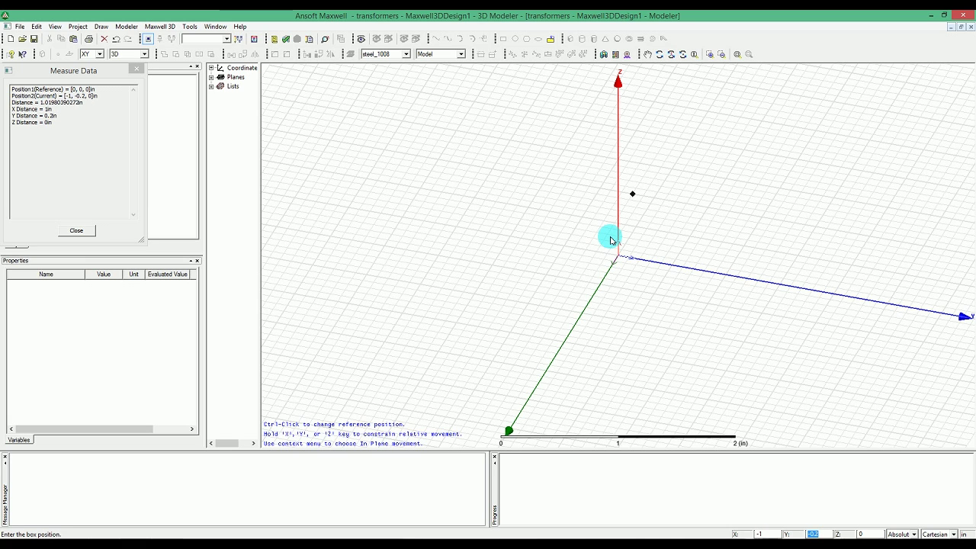
type("-6")
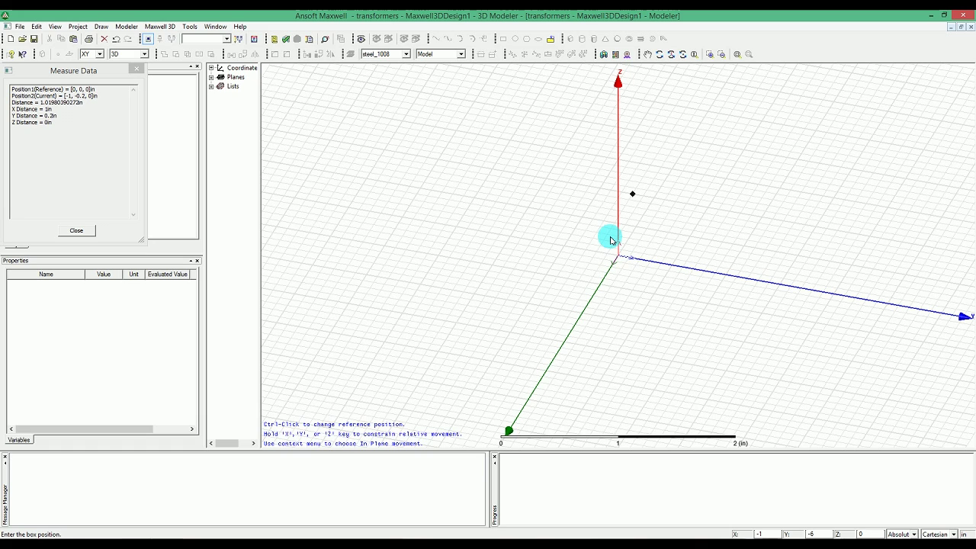
key("Tab")
key("Return")
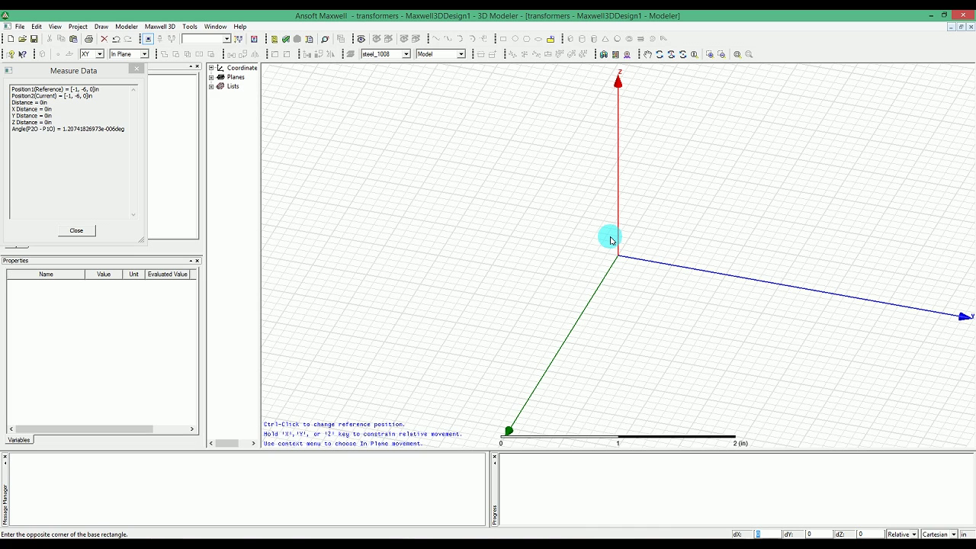
type("2")
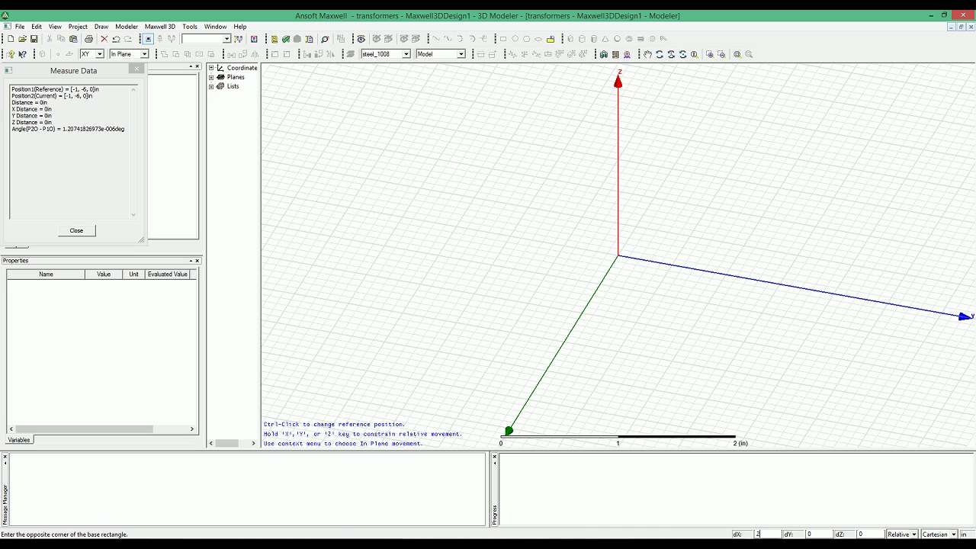
key("Tab")
type("12")
key("Tab")
type("10")
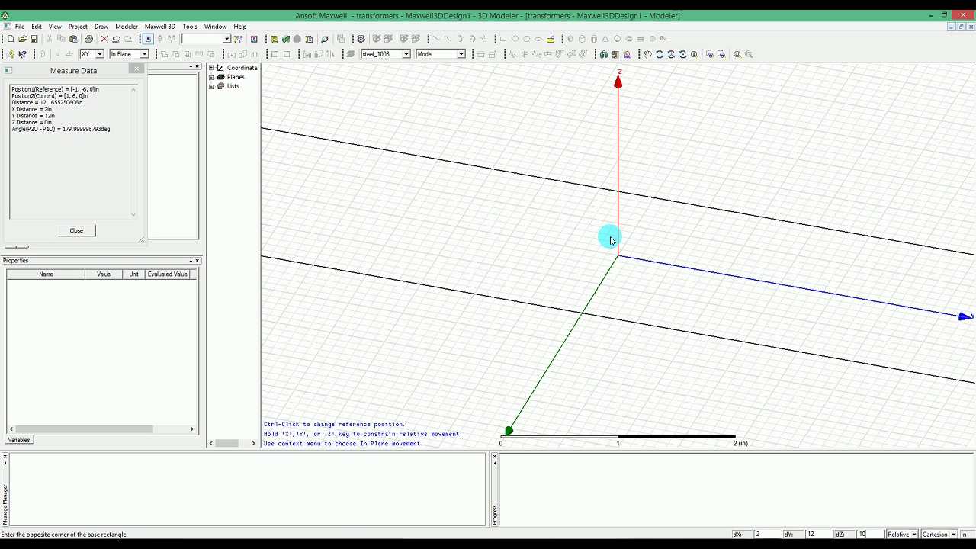
key("Return")
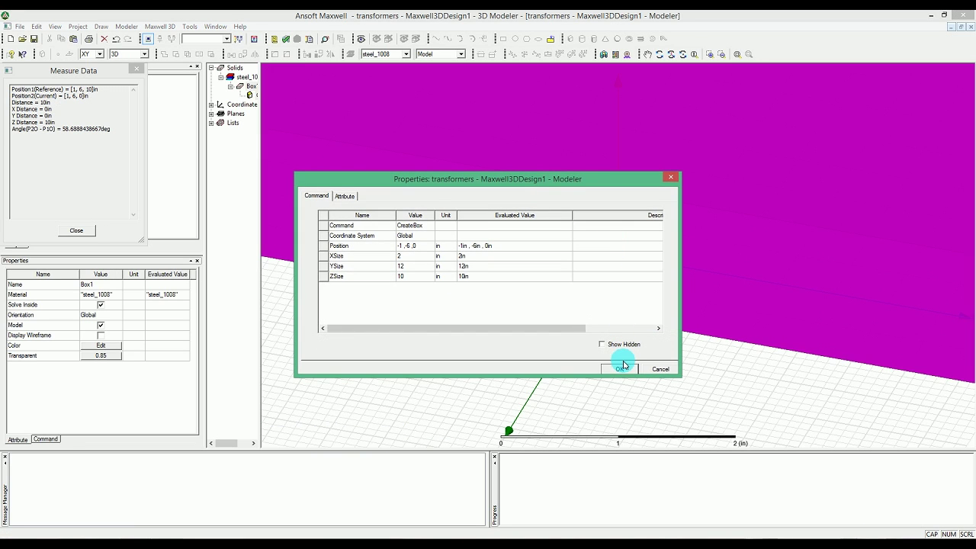
Name the new box Core and change its color to olive (red 184, green 199, blue 78).
left_click(345, 196)
left_click(389, 225)
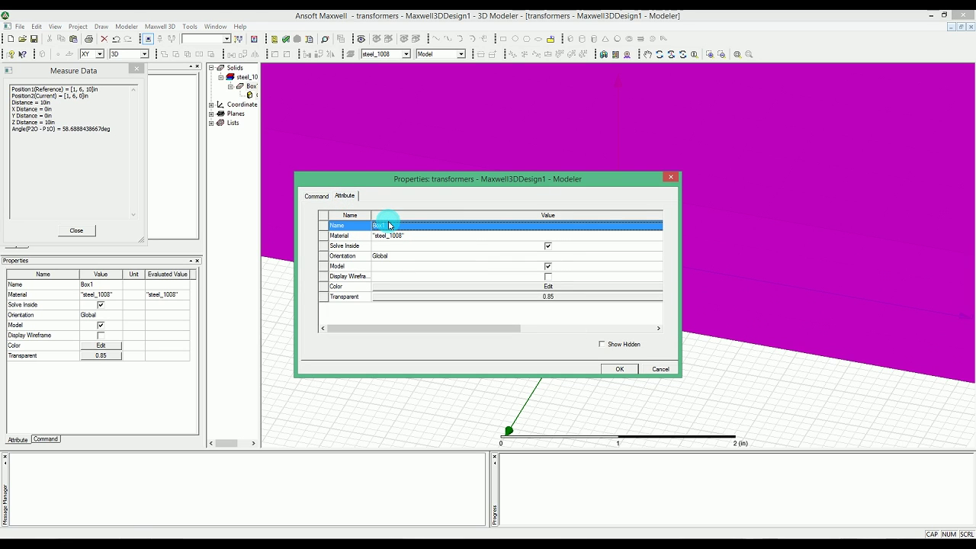
left_click(389, 225)
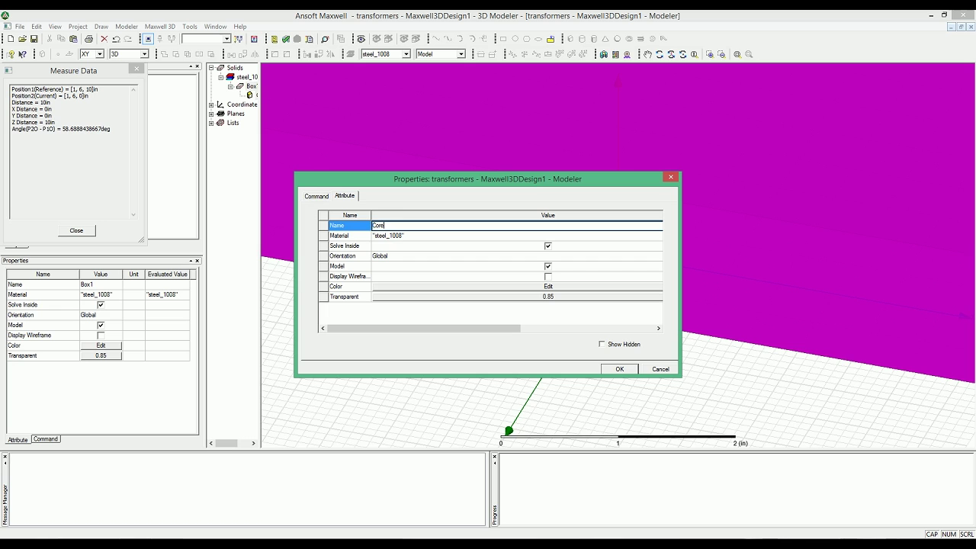
type("Core")
left_click(437, 289)
left_click(547, 254)
left_click_drag(540, 213, 508, 253)
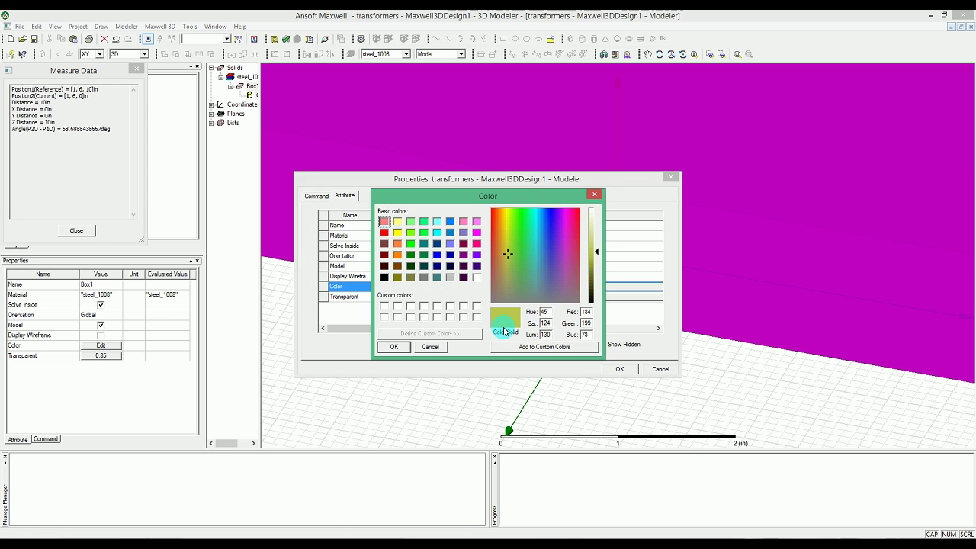
left_click(386, 347)
left_click(617, 368)
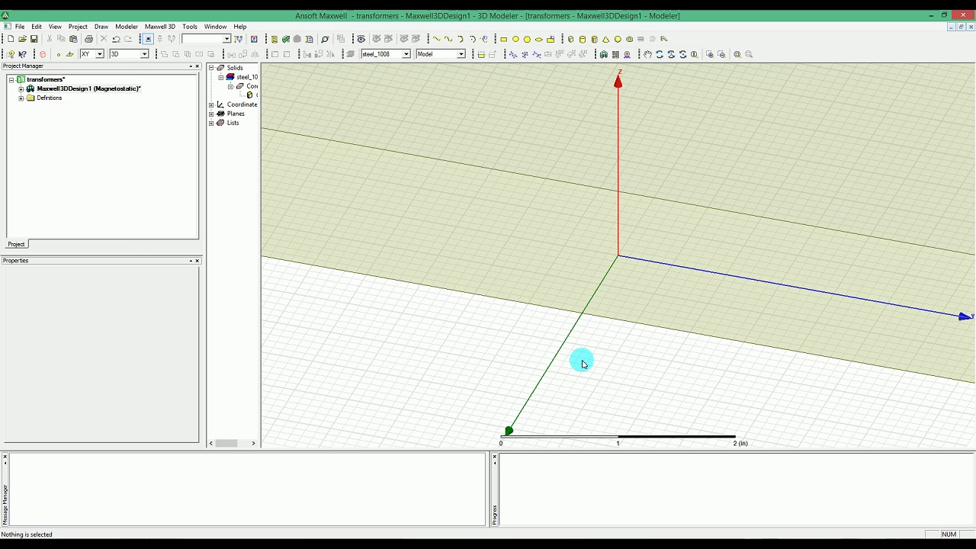
Create a second box inside the core, starting at -1, 1, 2 in with X, Y and Z sizes of 2, 3 and 6 in.
key("ctrl+d")
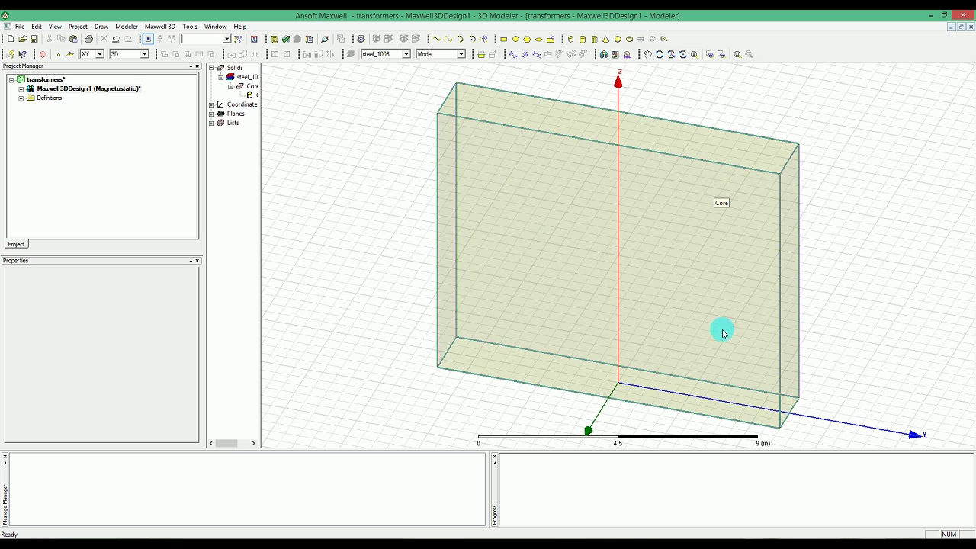
left_click(572, 42)
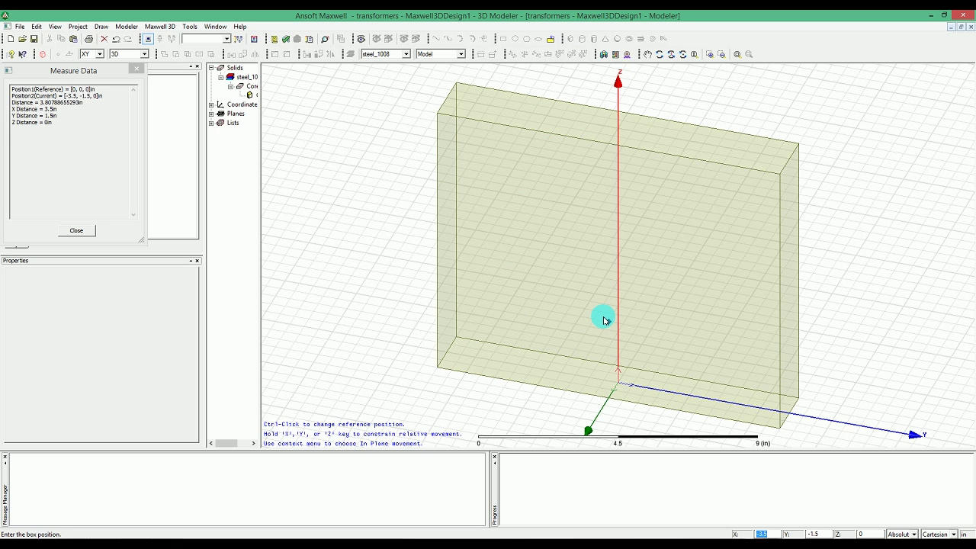
type("-1")
key("Tab")
type("1")
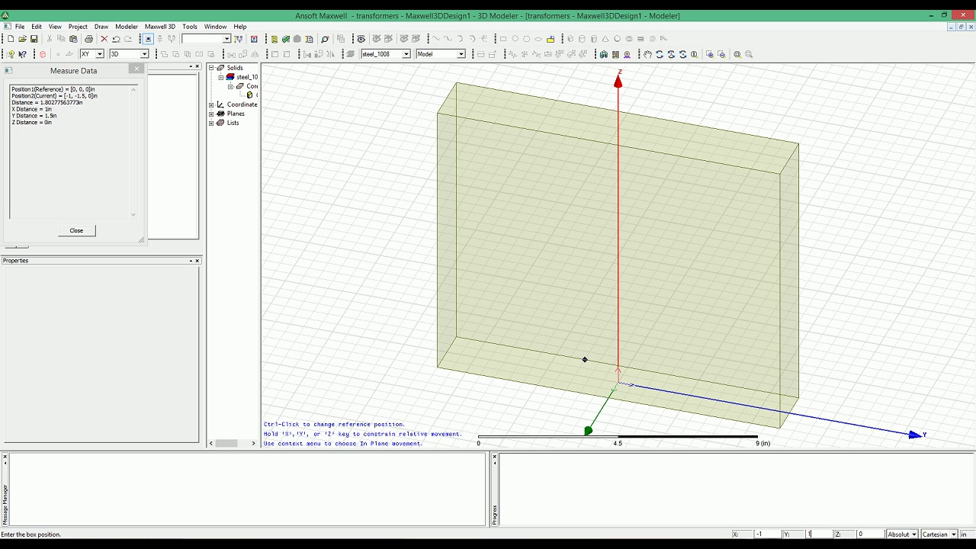
key("Tab")
type("2")
key("Return")
key("Tab")
type("2")
key("Tab")
type("3")
key("Tab")
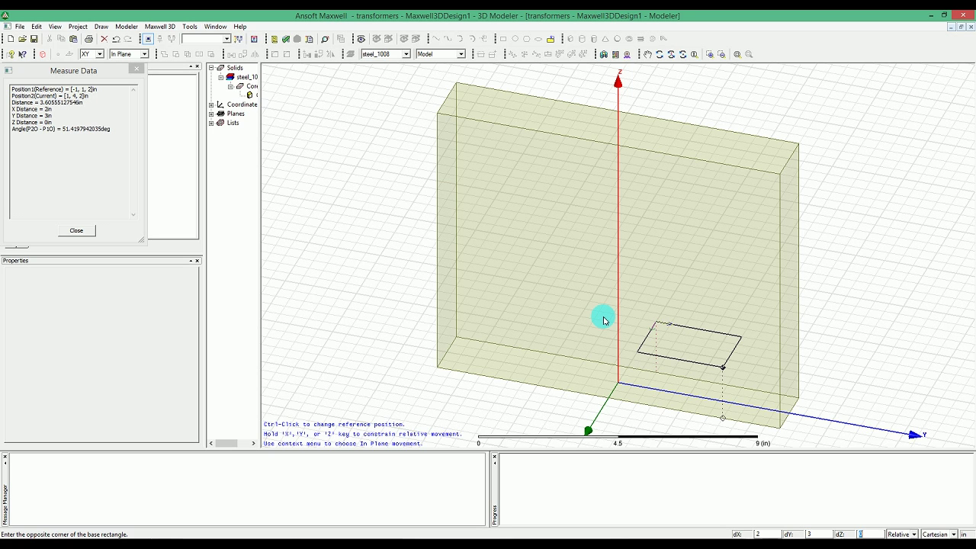
type("6")
key("Return")
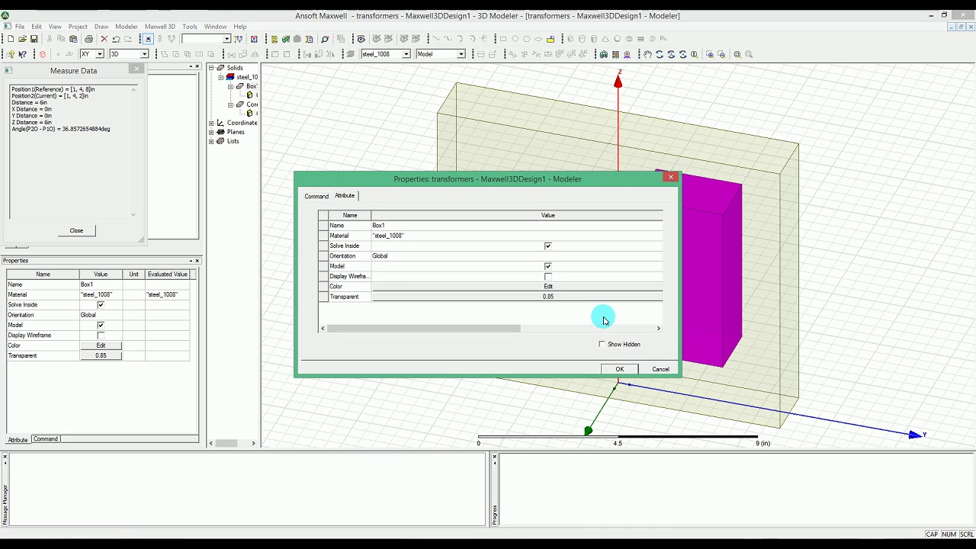
Name the smaller box Hole and accept its properties.
left_click(378, 224)
double_click(377, 224)
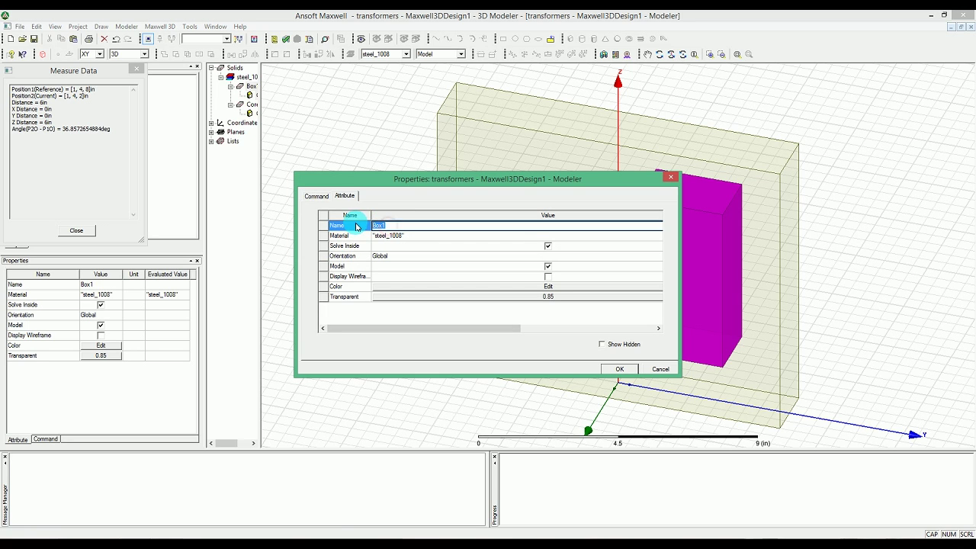
type("Hole")
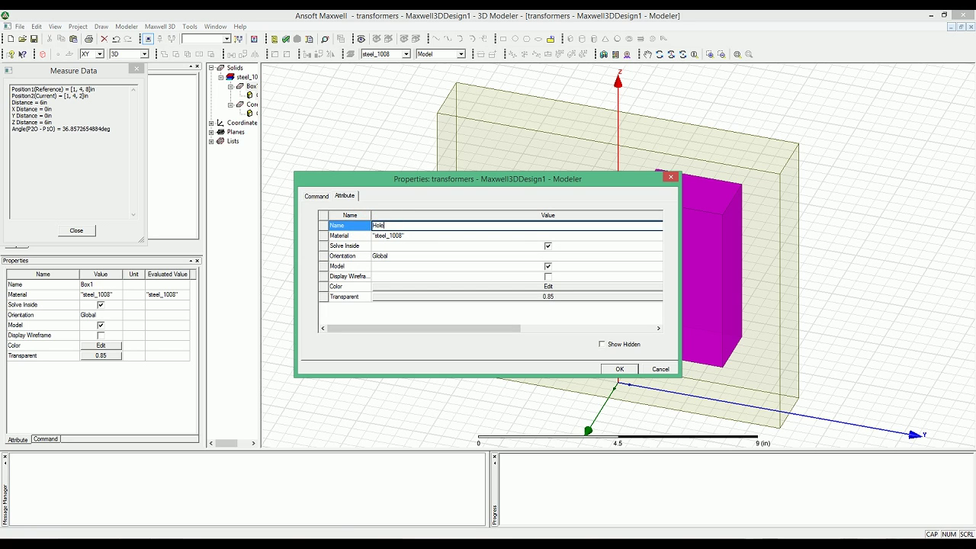
left_click(610, 369)
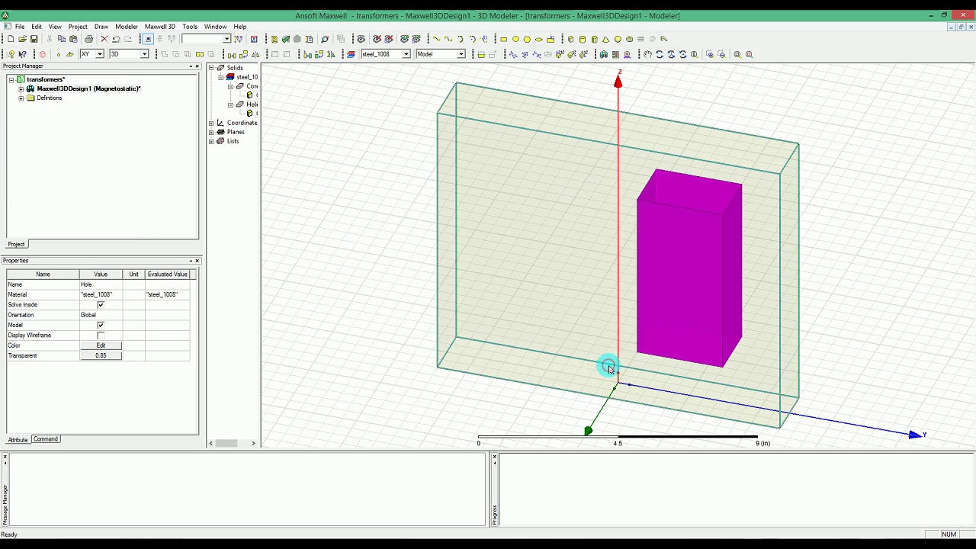
Duplicate the Hole box around the Z axis at an angle of 180 deg with a total number of 2.
left_click(817, 291)
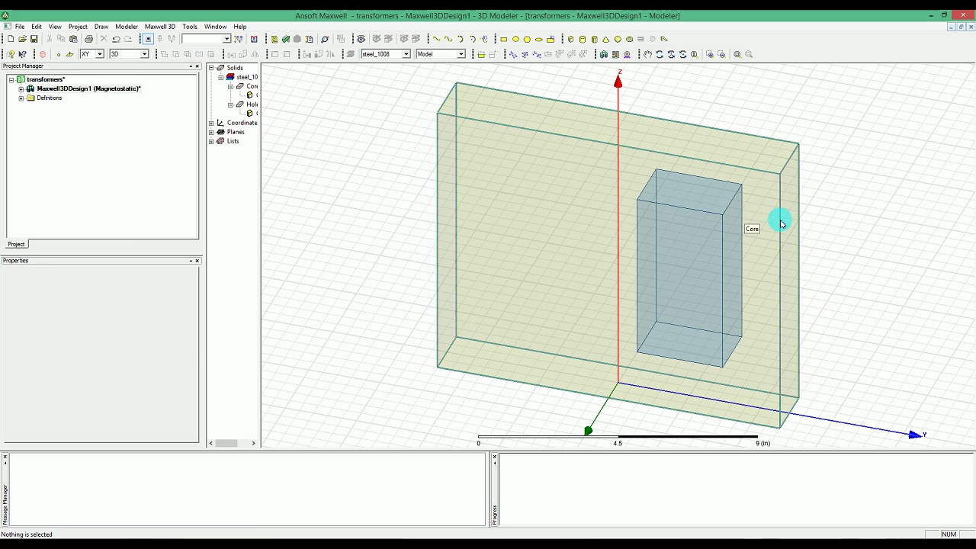
mouse_move(793, 227)
left_mouse_down("alt")
mouse_move(775, 279)
mouse_move(800, 214)
left_mouse_up("alt")
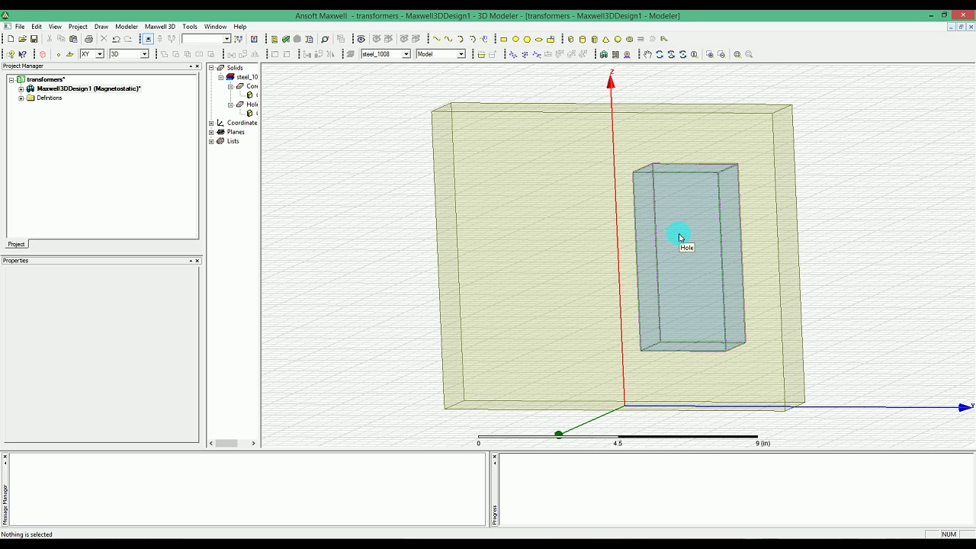
left_click(690, 198)
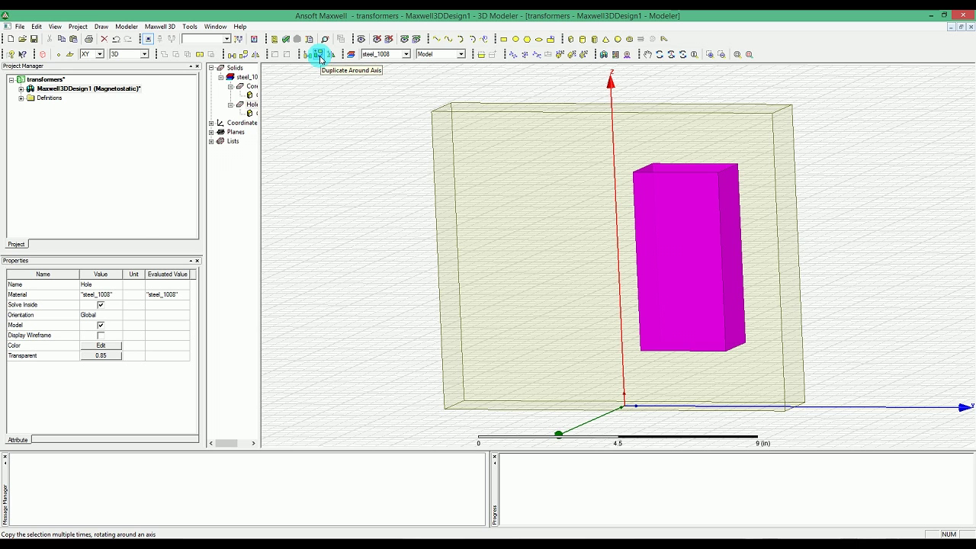
left_click(319, 55)
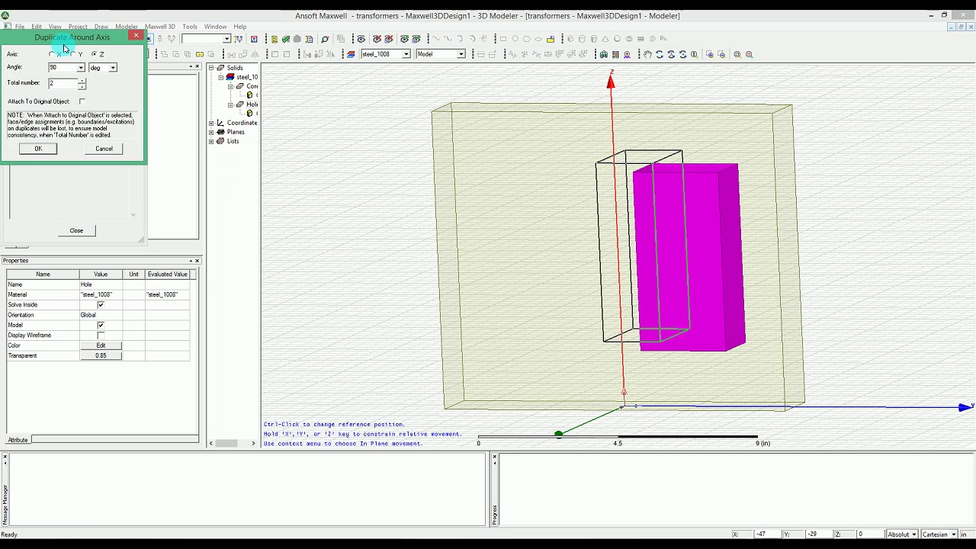
left_click_drag(74, 41, 470, 185)
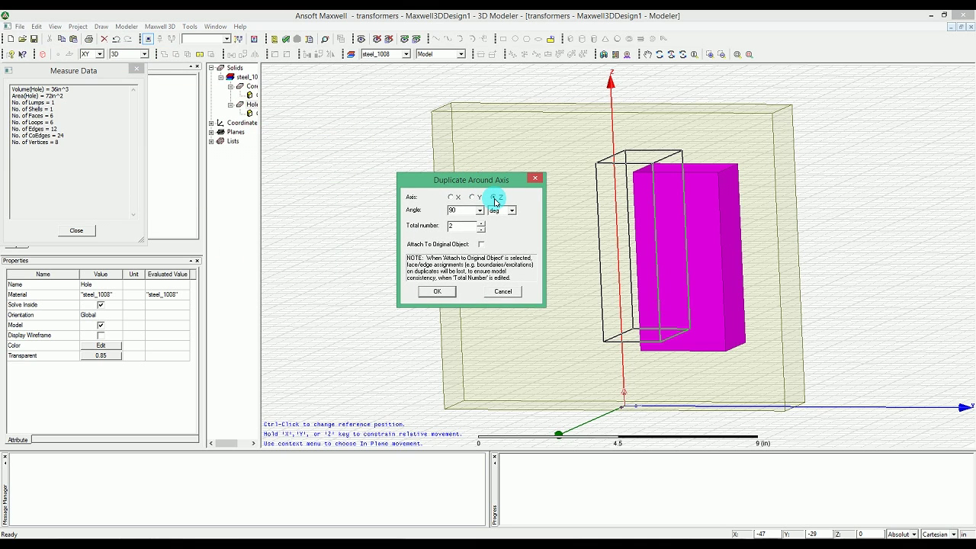
left_click_drag(460, 210, 405, 209)
type("180")
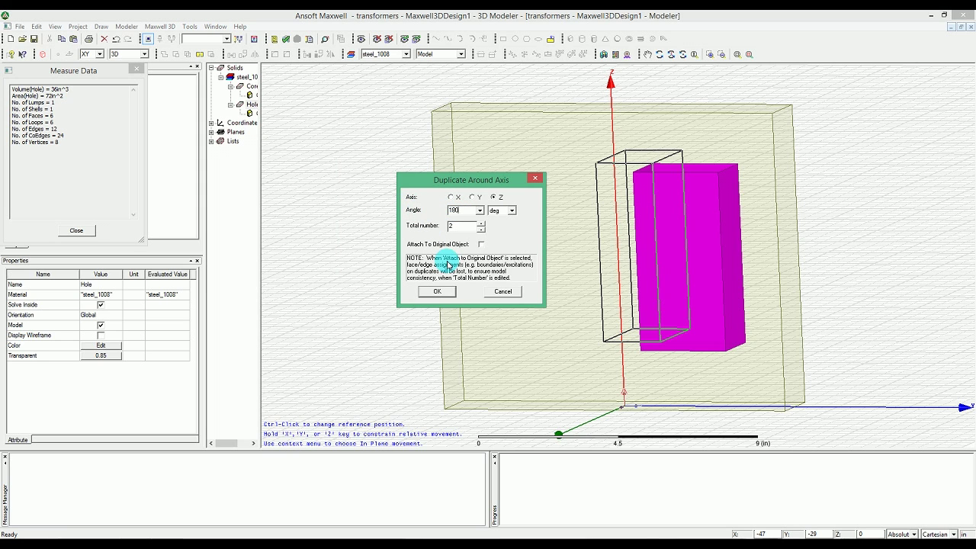
left_click(443, 293)
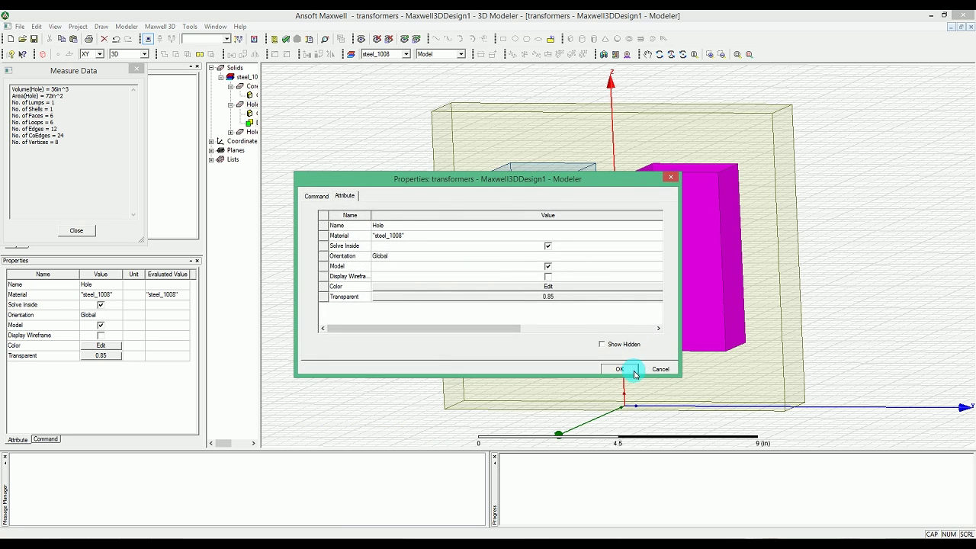
left_click(630, 371)
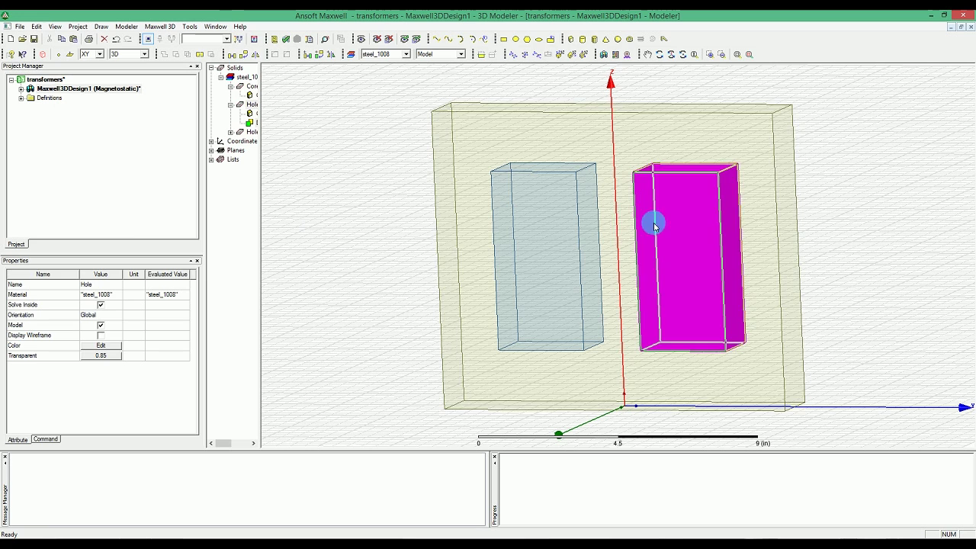
left_click(855, 231)
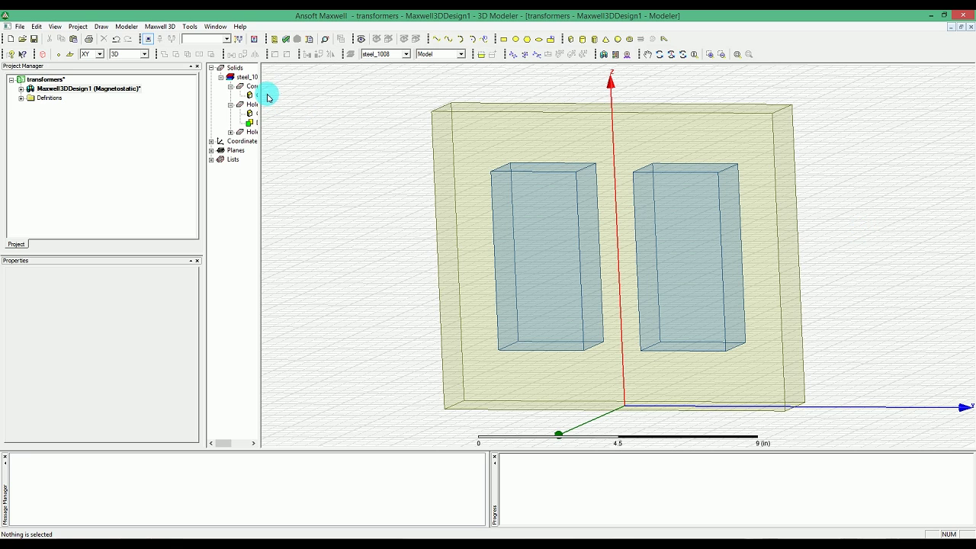
Subtract both hole boxes, Hole and Hole_1, from the Core without cloning the tool objects.
left_click_drag(260, 82, 310, 90)
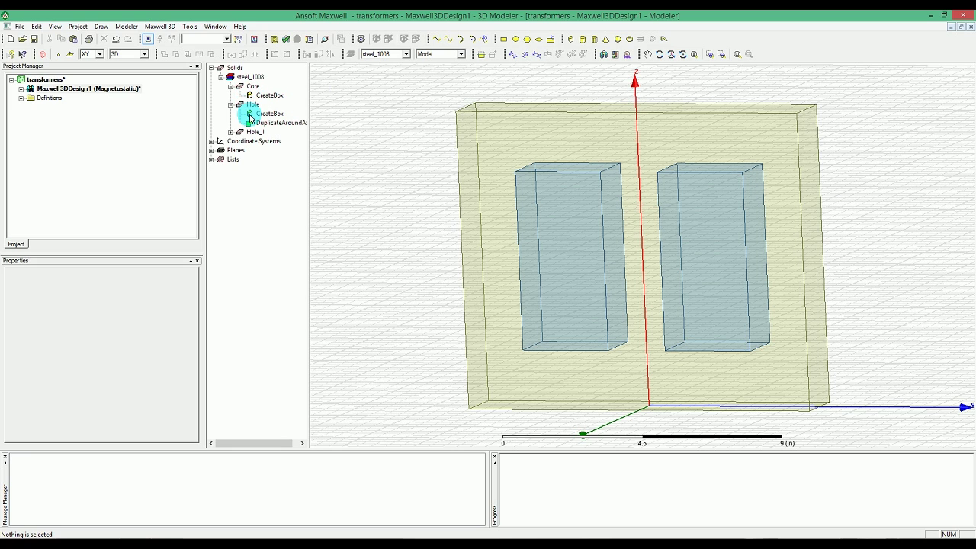
left_click(253, 85)
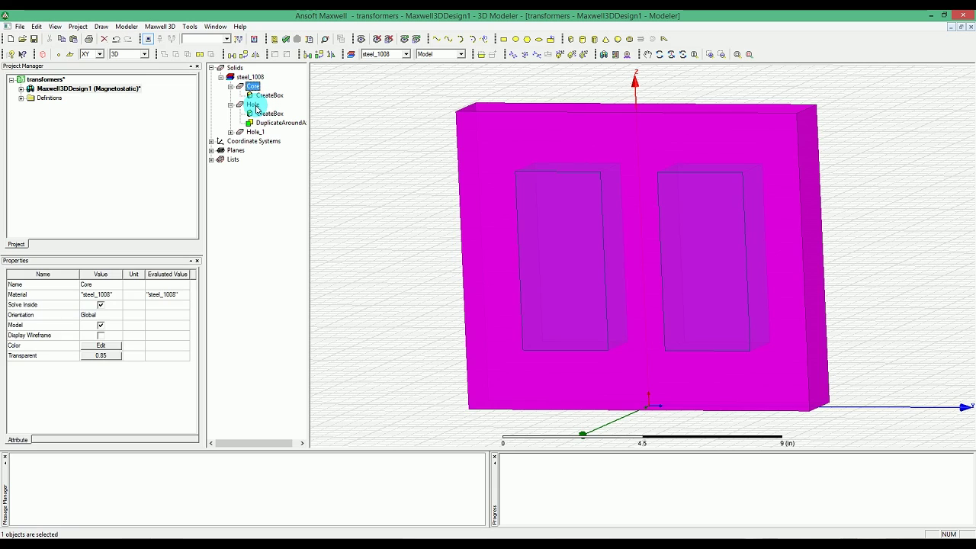
left_click(253, 104, "ctrl")
left_click(252, 132, "ctrl")
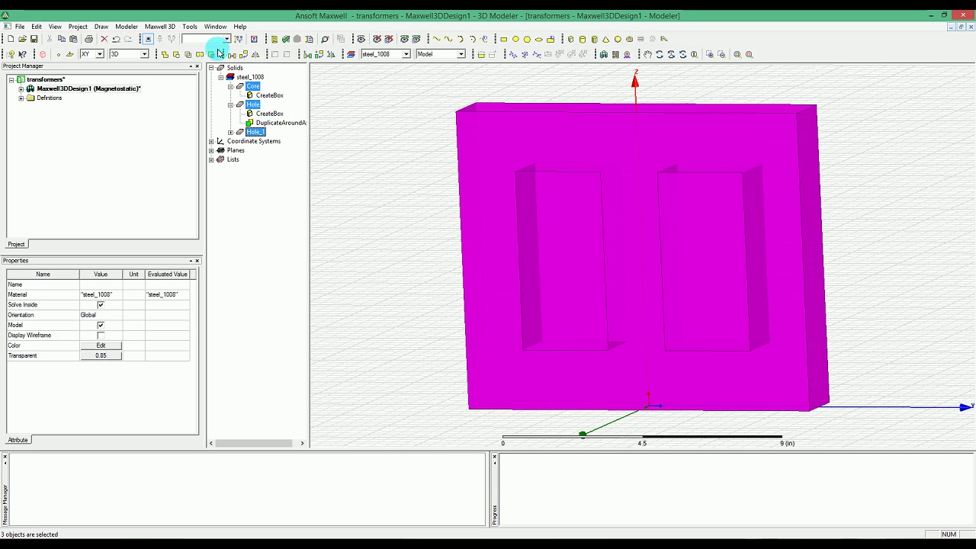
left_click(175, 58)
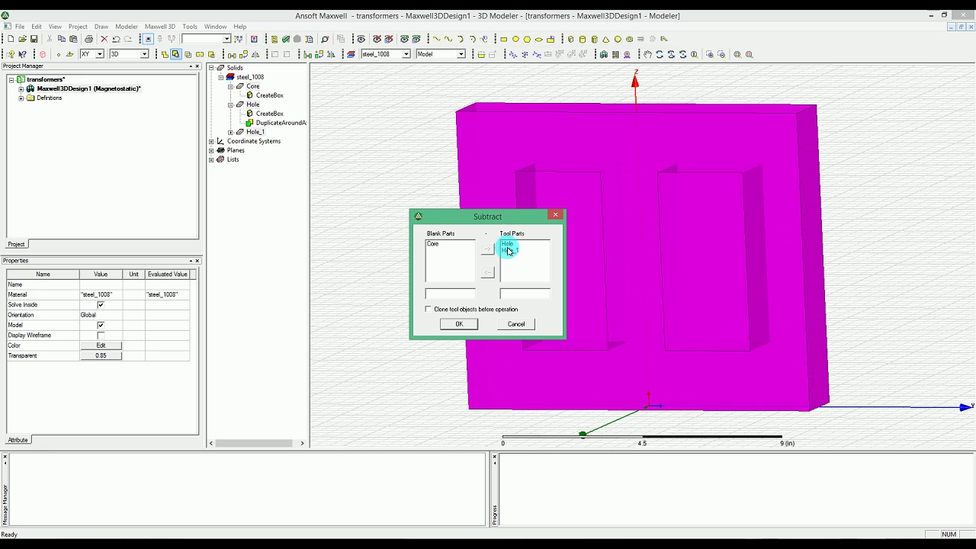
left_click(459, 325)
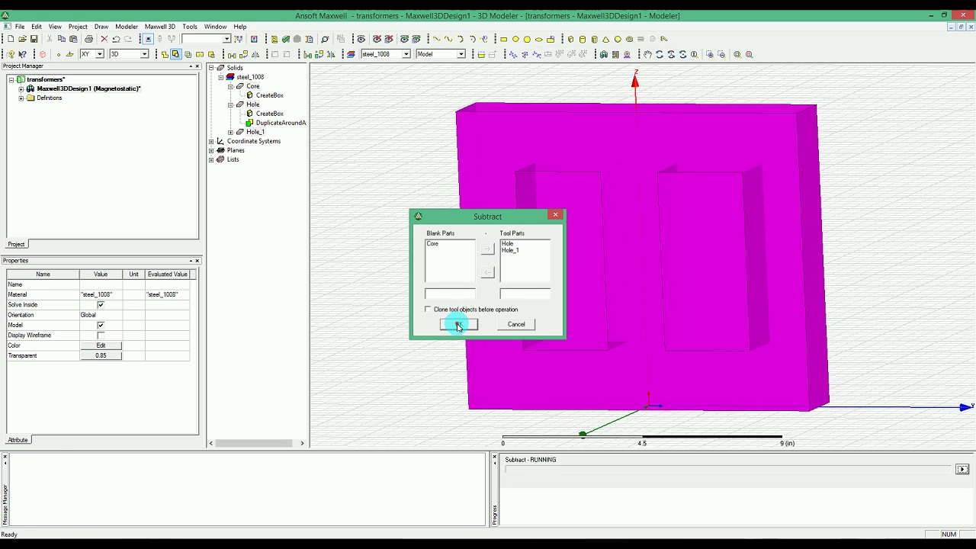
left_click(834, 274)
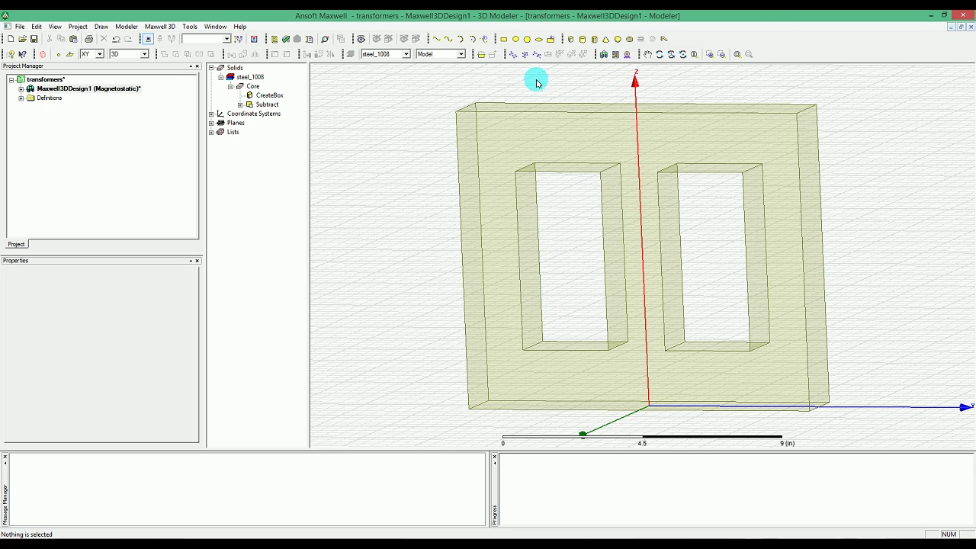
Create a thin box starting at -1, -6, 2 in with X, Y and Z sizes of 2, 12 and 0.05 in.
left_click(573, 40)
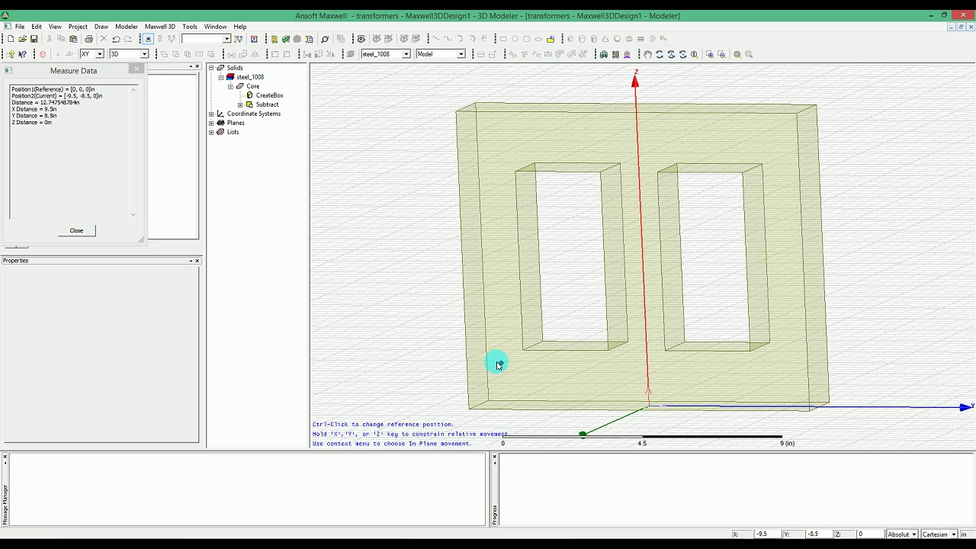
key("Tab")
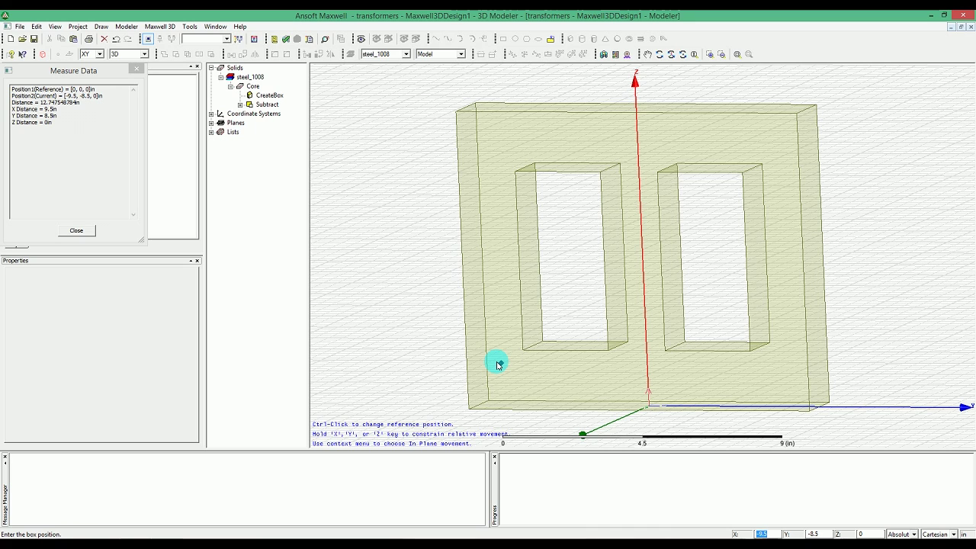
type("-1")
key("Tab")
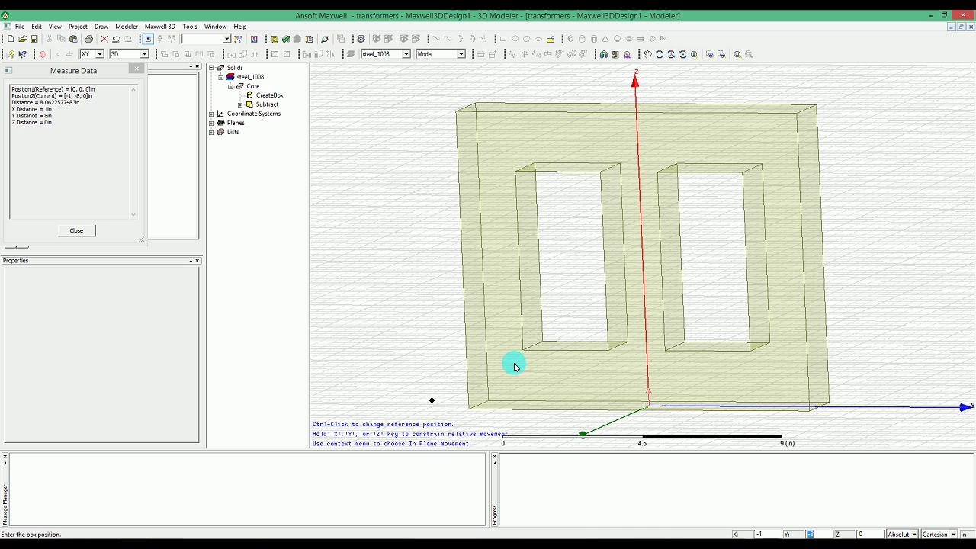
type("-6")
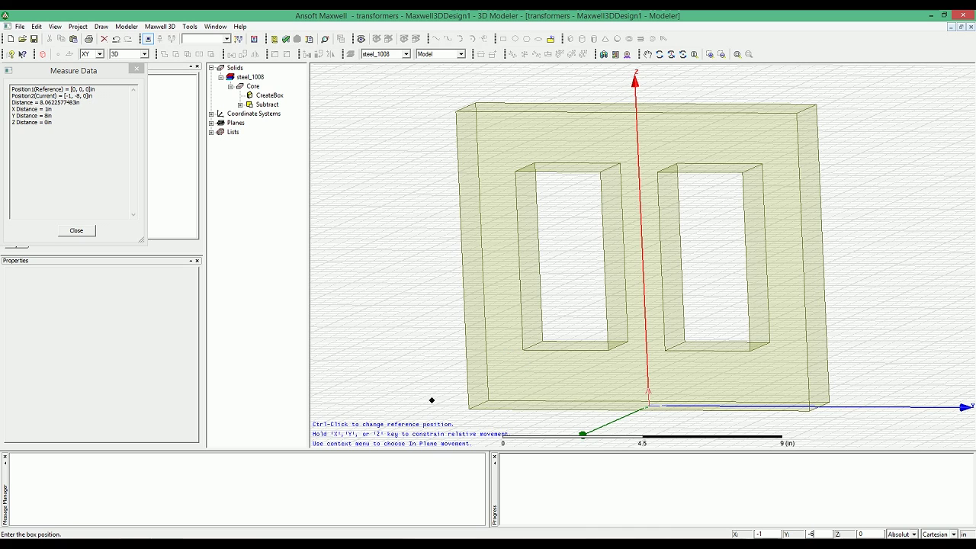
key("Tab")
type("2")
key("Return")
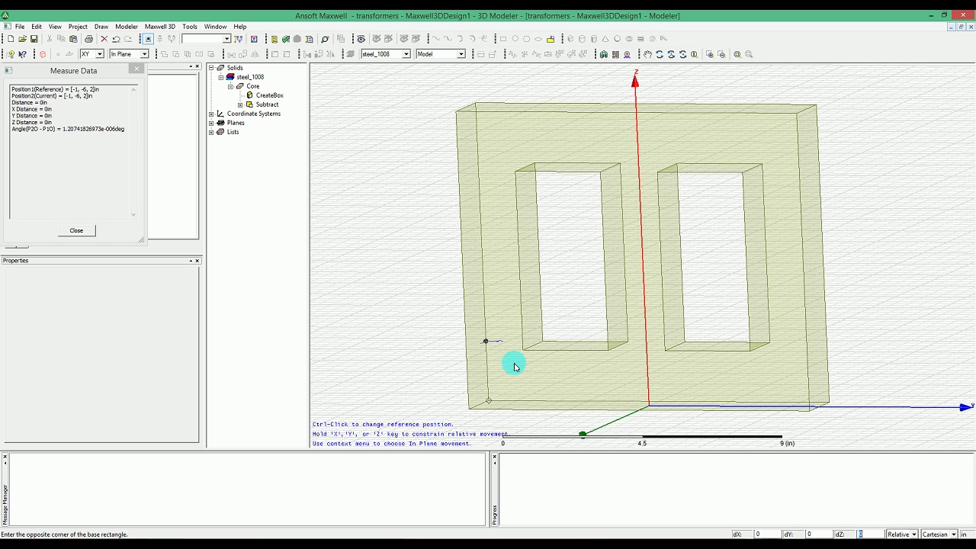
type("2")
key("Tab")
type("1")
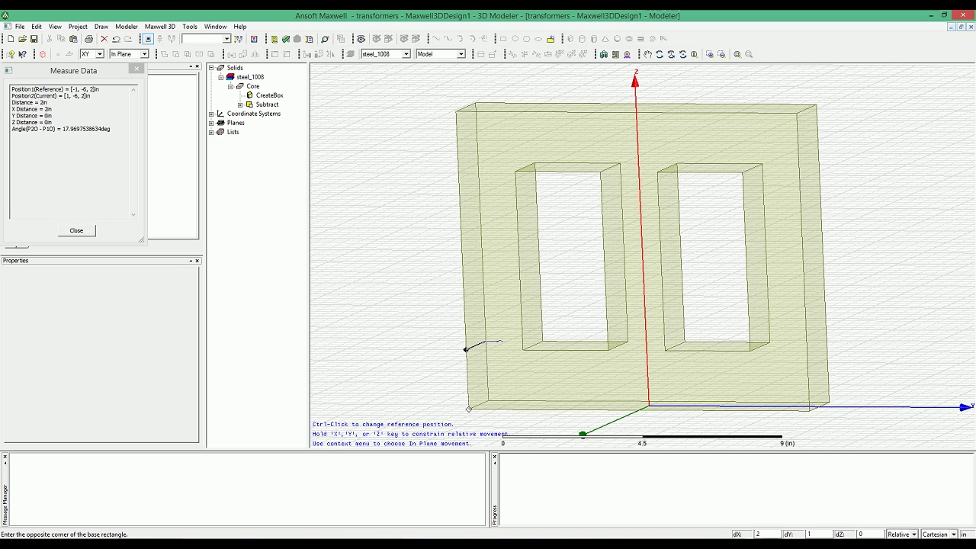
key("Tab")
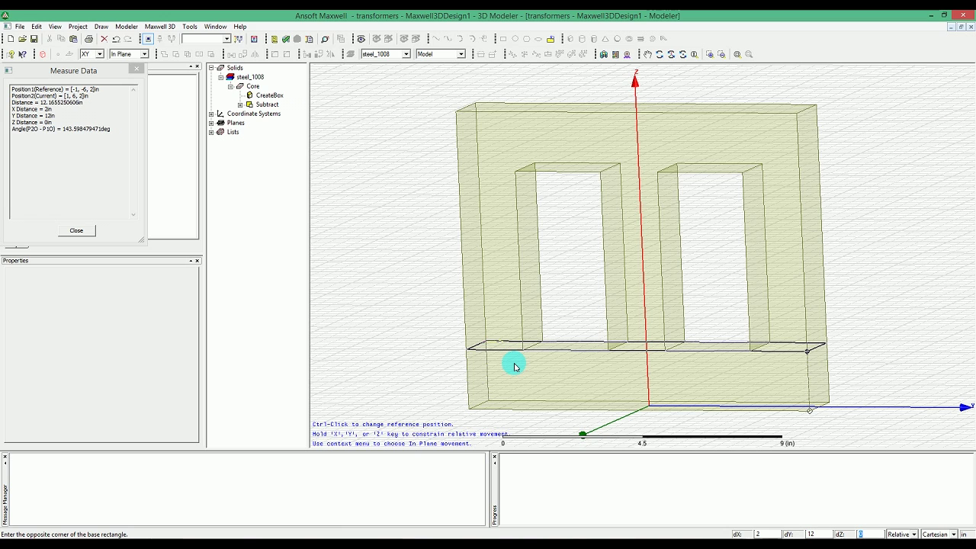
type("0.05")
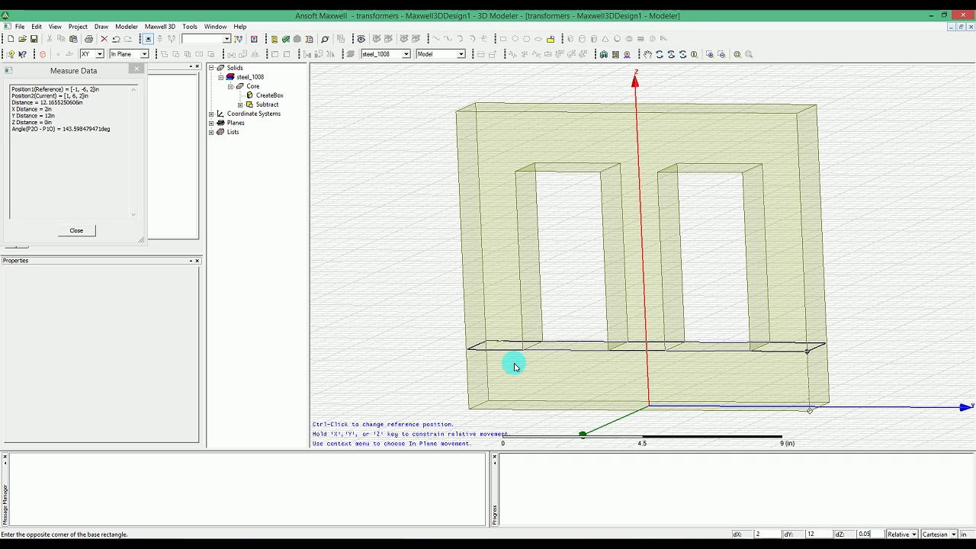
key("Return")
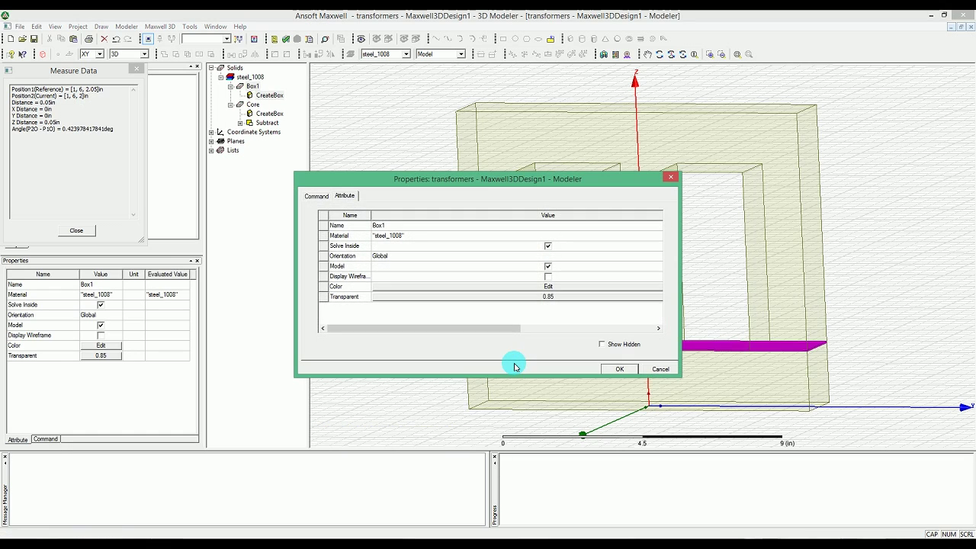
Name the thin box Core_Gap and accept its properties.
left_click(382, 225)
left_click_drag(381, 225, 372, 225)
type("C")
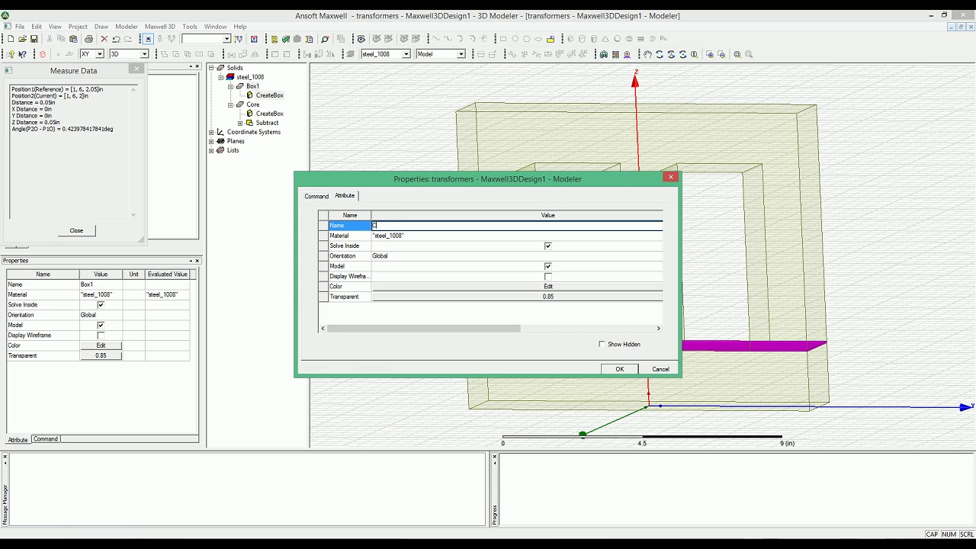
type("ore_Gap")
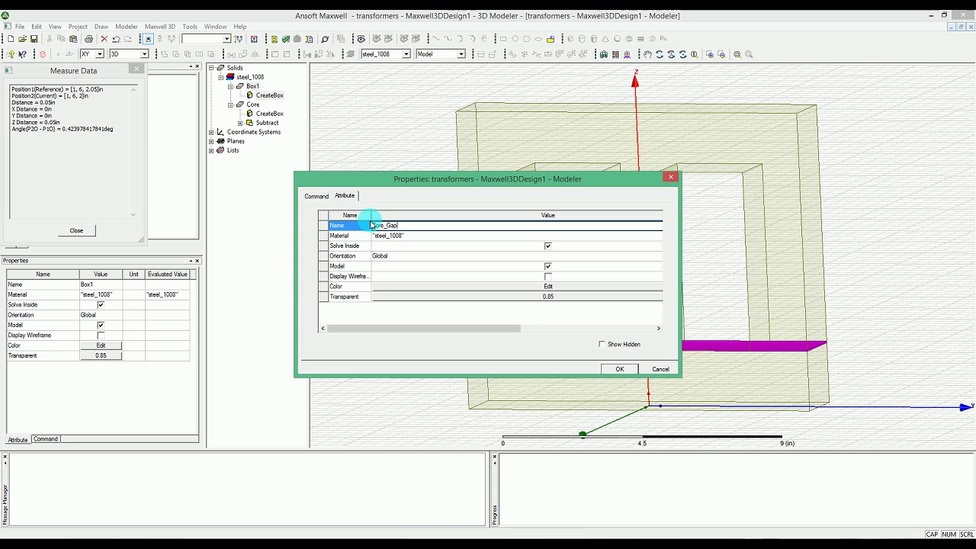
left_click(616, 370)
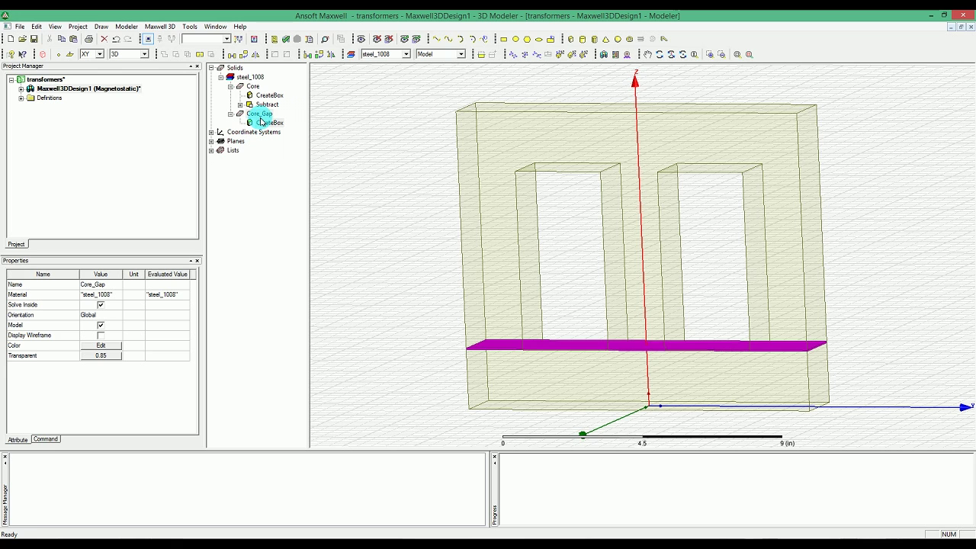
Set the Z size of Core_Gap to a new length variable gap with a value of 0.05 in.
double_click(267, 122)
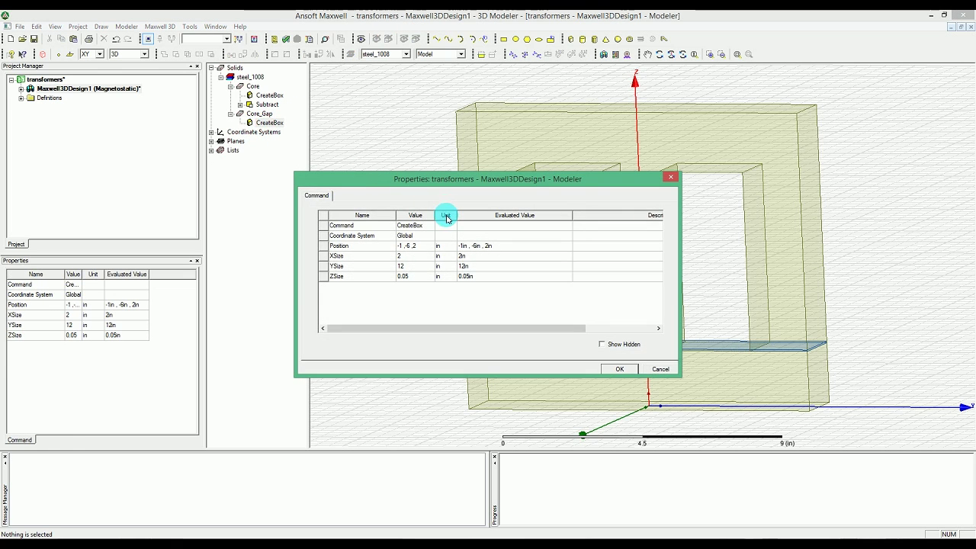
left_click(405, 276)
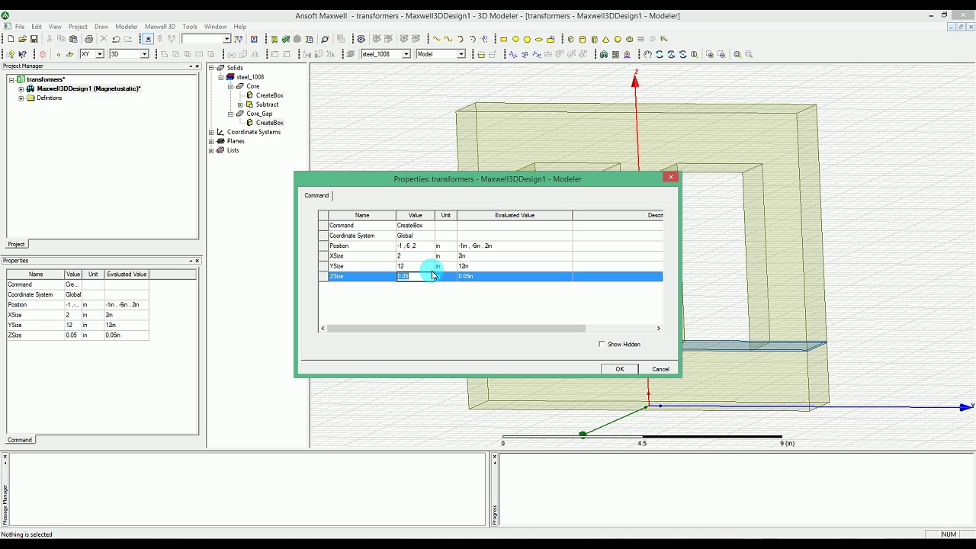
type("gap")
left_click(619, 369)
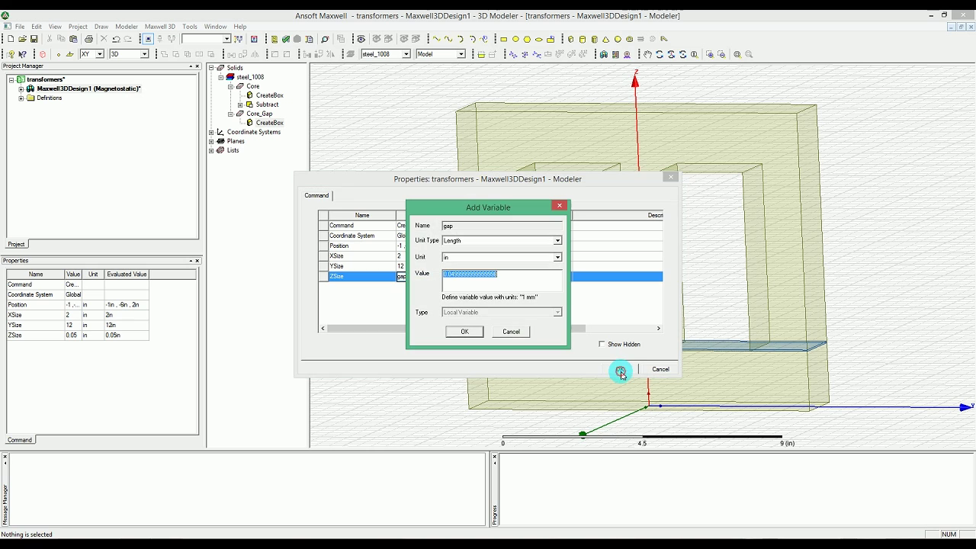
left_click(454, 243)
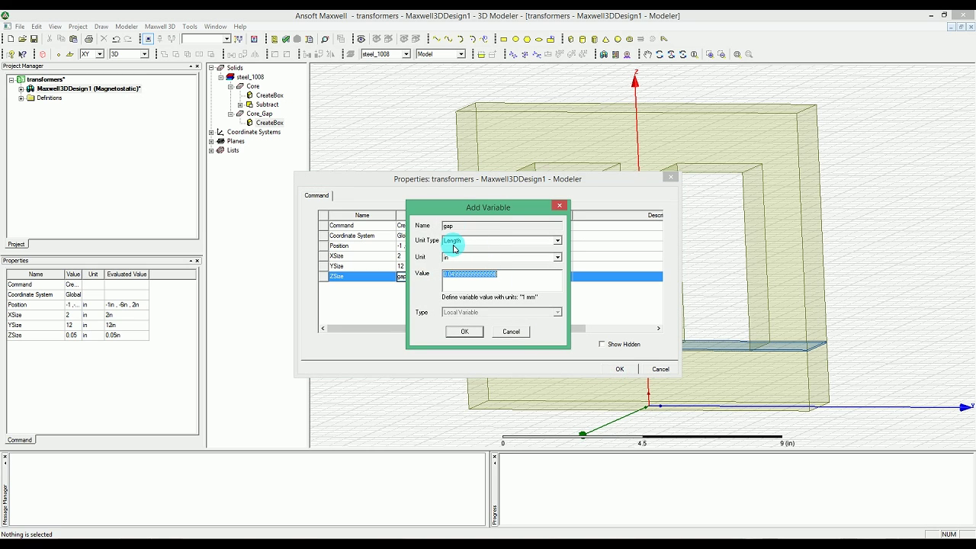
left_click(452, 258)
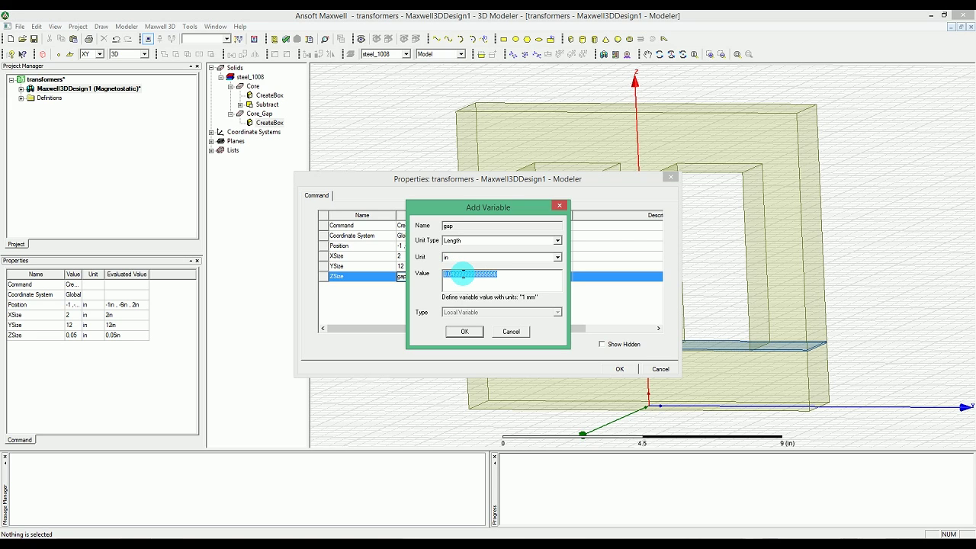
type("0.05")
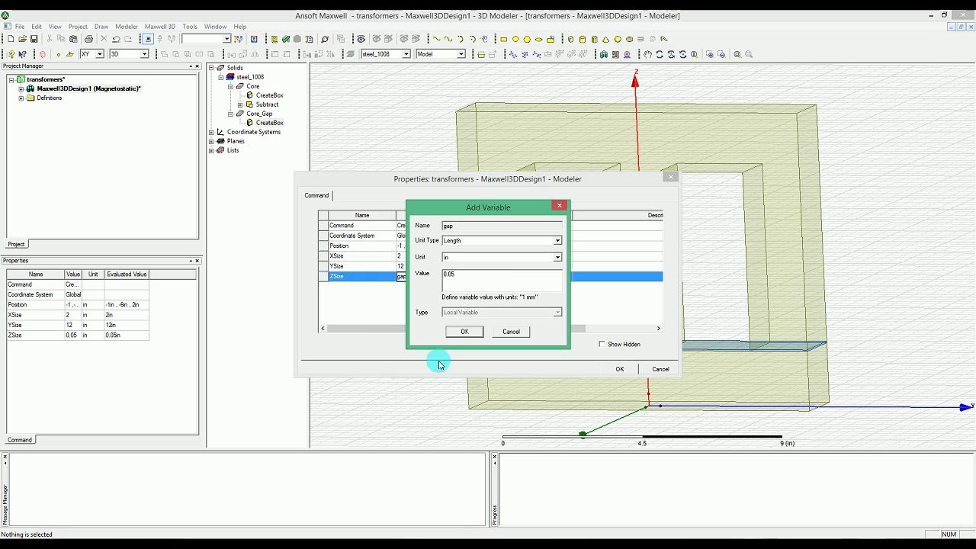
left_click(455, 336)
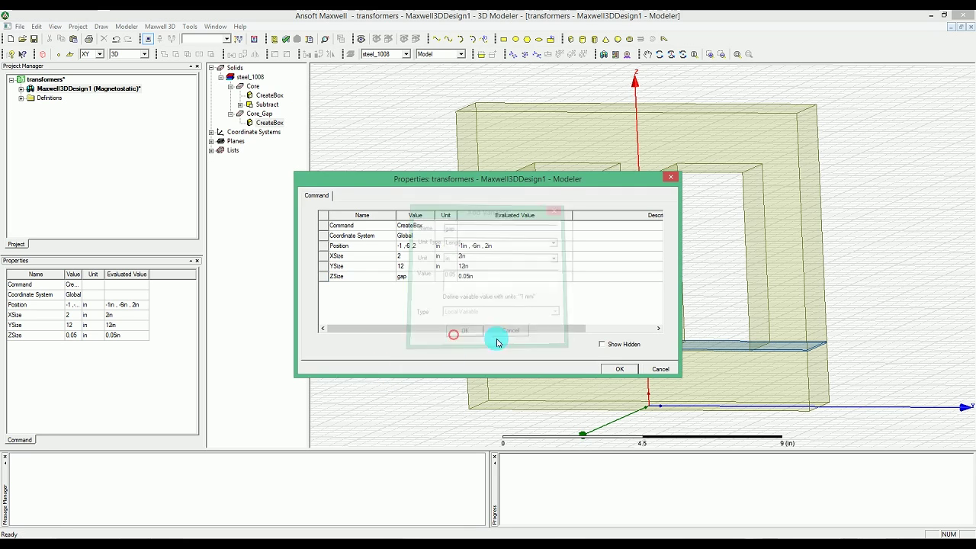
left_click(617, 368)
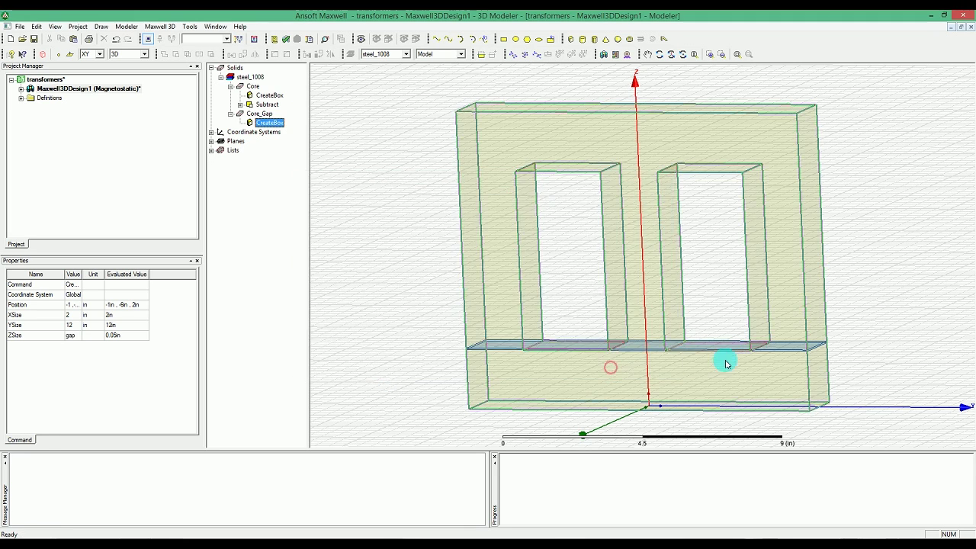
Subtract Core_Gap from the Core without cloning the tool object.
left_click(846, 329)
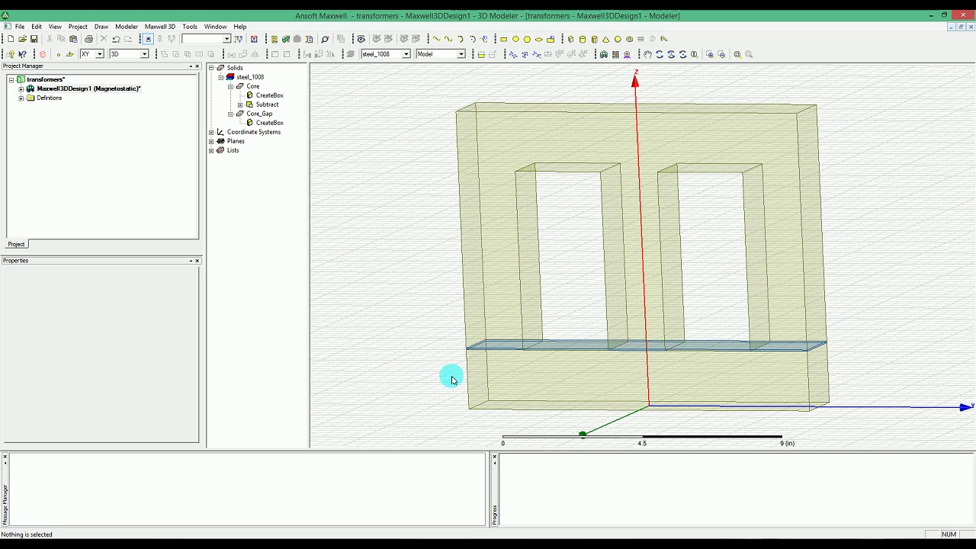
left_click(254, 87)
left_click(260, 113, "ctrl")
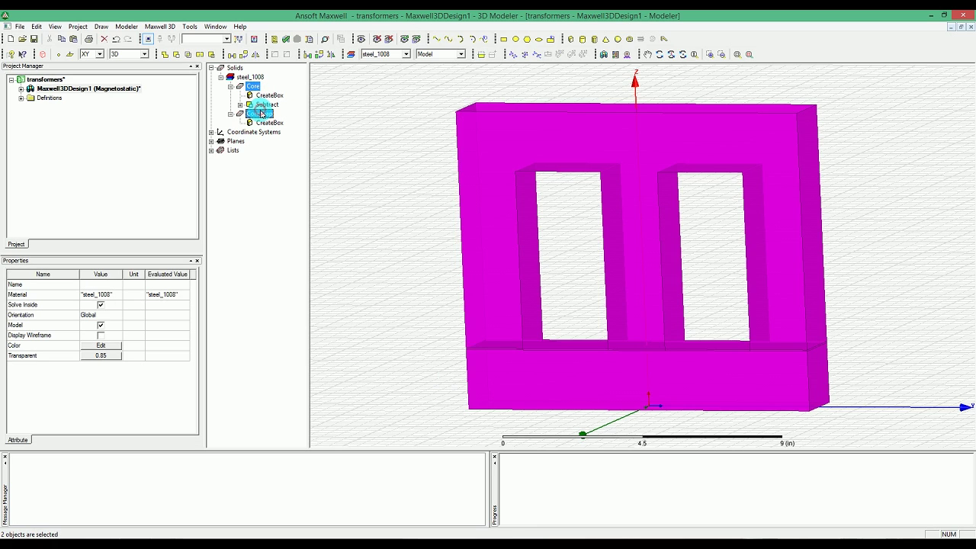
left_click(186, 55)
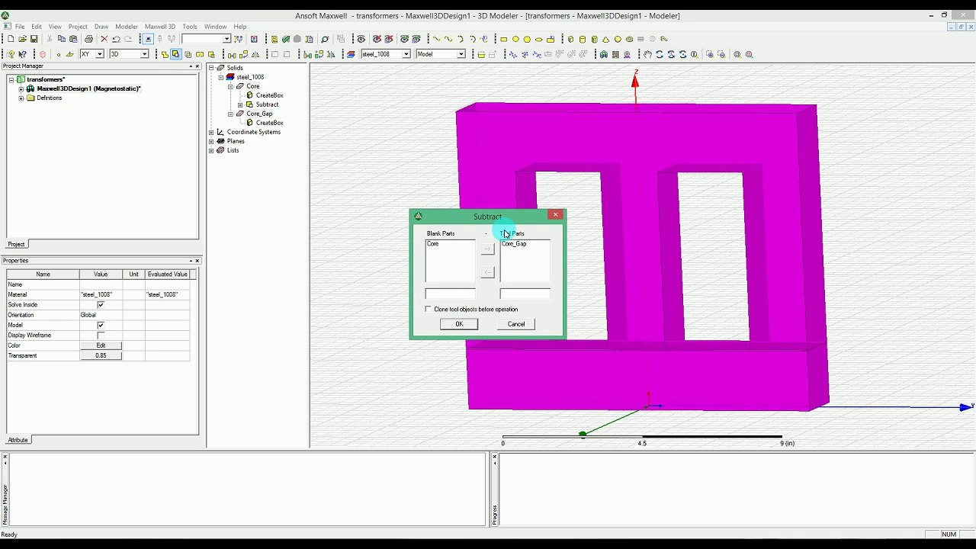
left_click(458, 327)
left_click(460, 328)
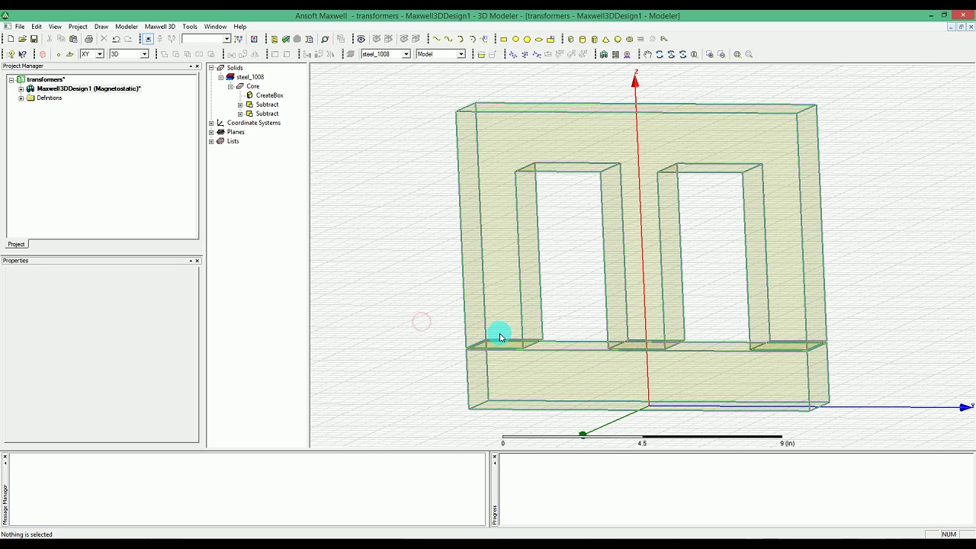
Inspect the air gap across the core legs and separate the Core into individual bodies.
mouse_move(505, 344)
left_mouse_down("alt")
mouse_move(508, 329)
mouse_move(515, 333)
left_mouse_up("alt")
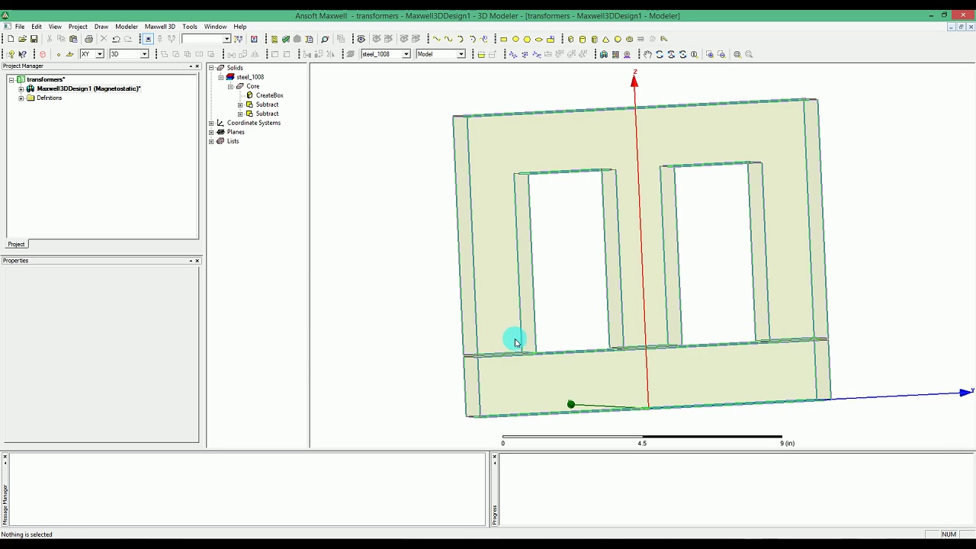
scroll(515, 347, "up", 5)
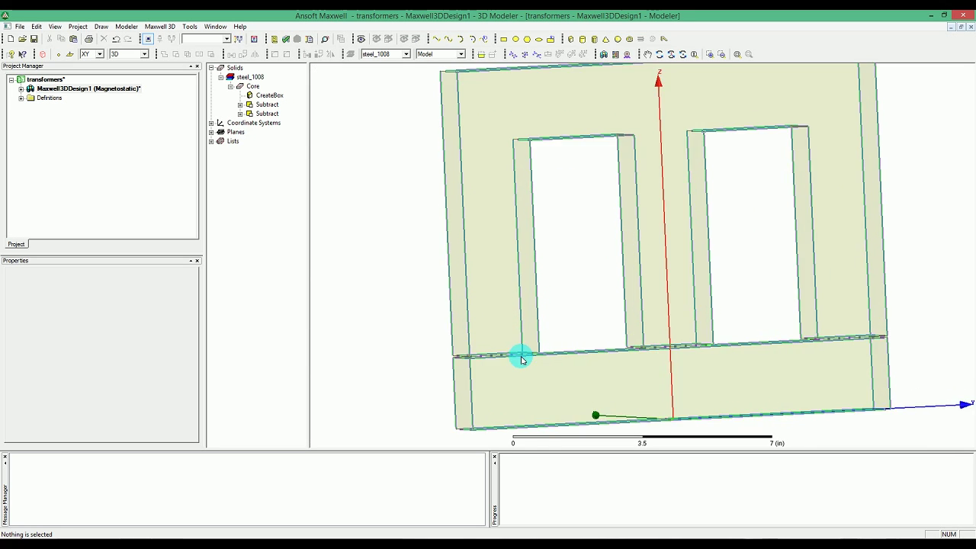
scroll(517, 356, "up", 2)
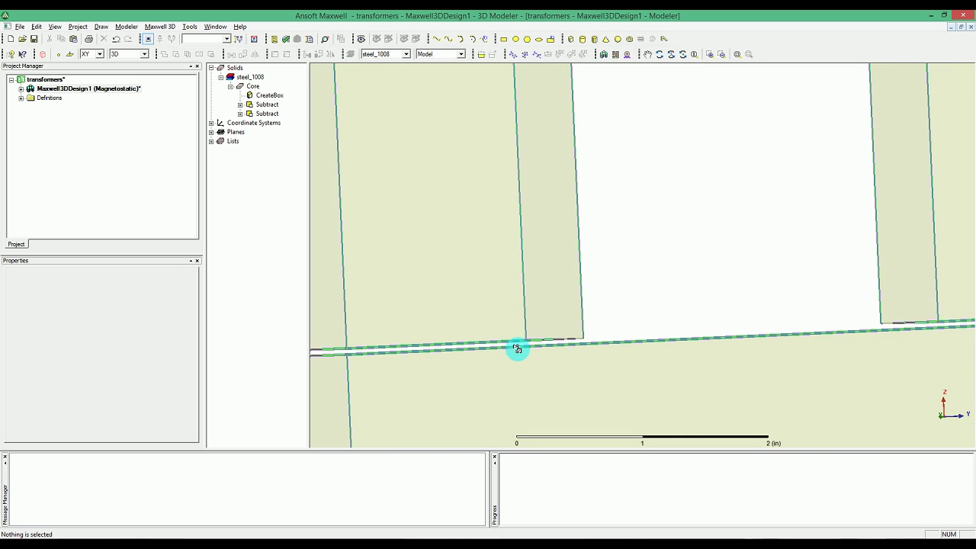
scroll(517, 349, "down", 4)
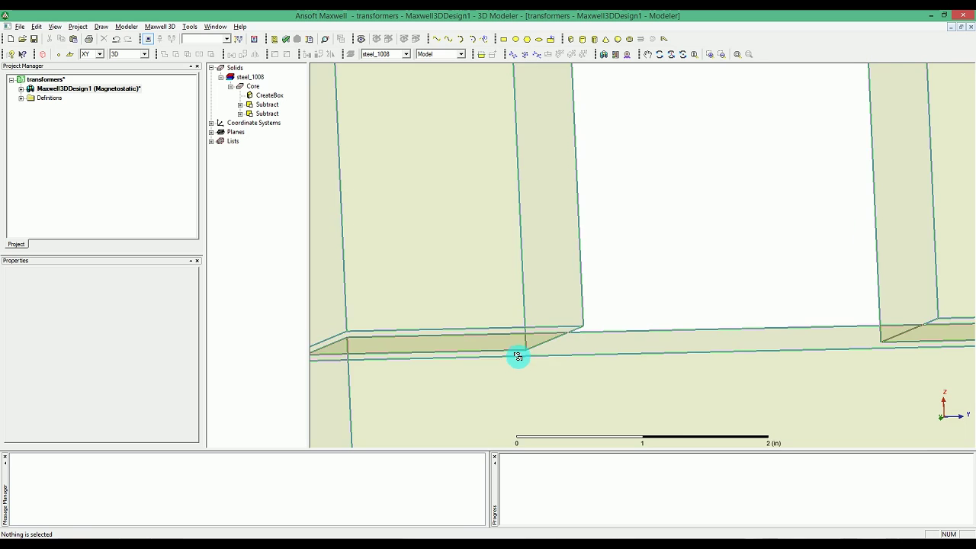
scroll(518, 360, "down", 3)
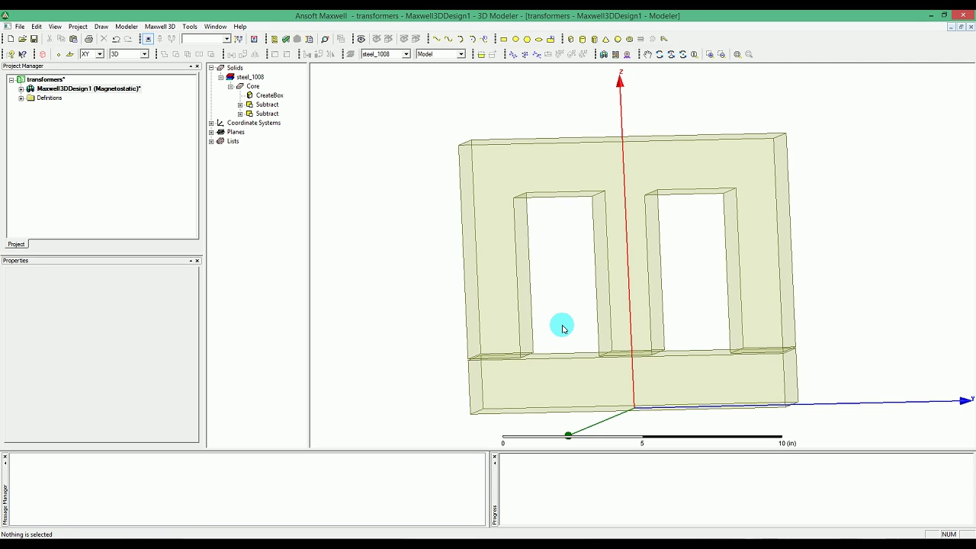
left_click(252, 86)
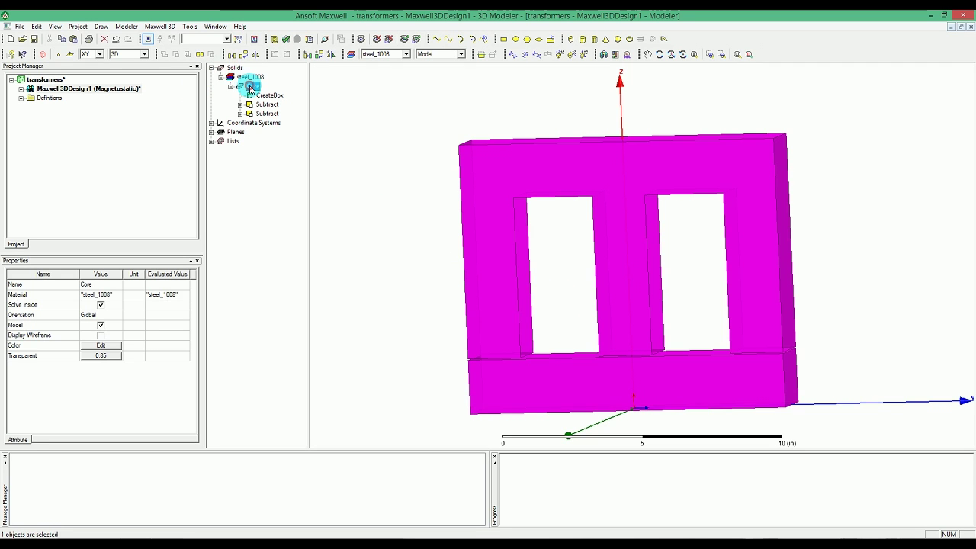
left_click(127, 26)
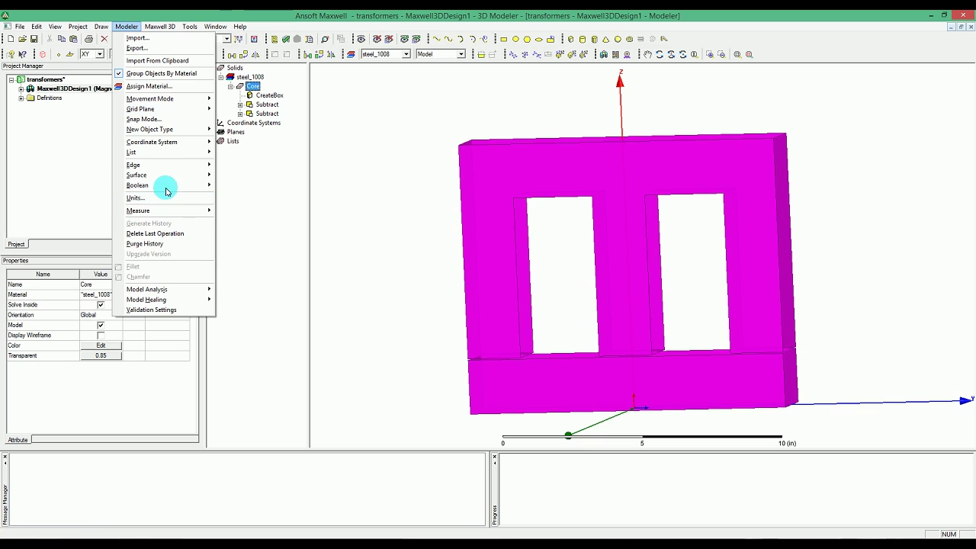
mouse_move(164, 185)
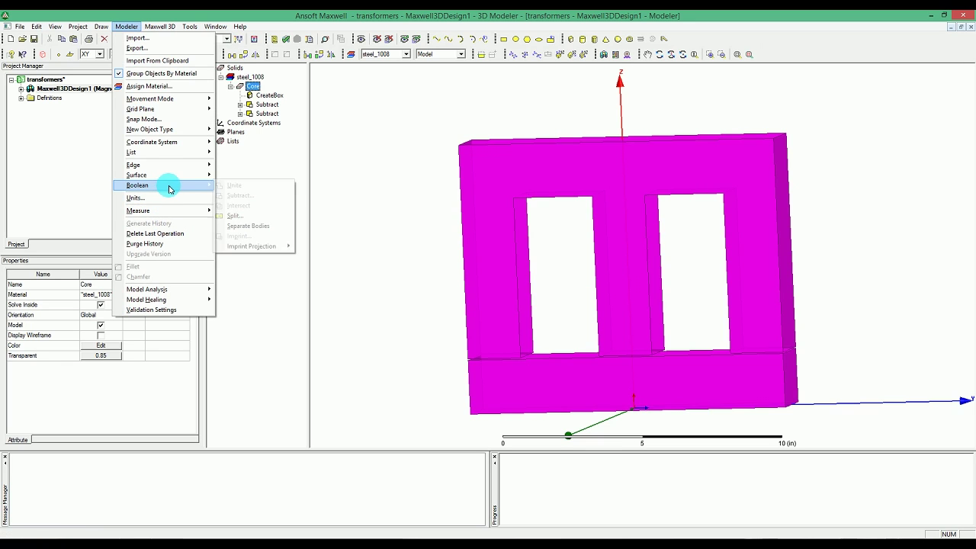
left_click(245, 227)
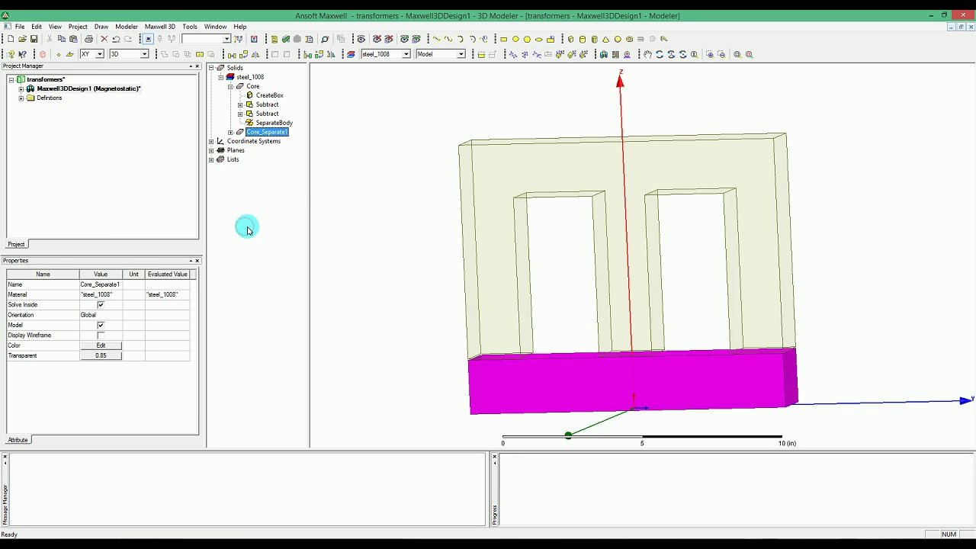
Rename the E-shaped core body as Core_E.
left_click(252, 87)
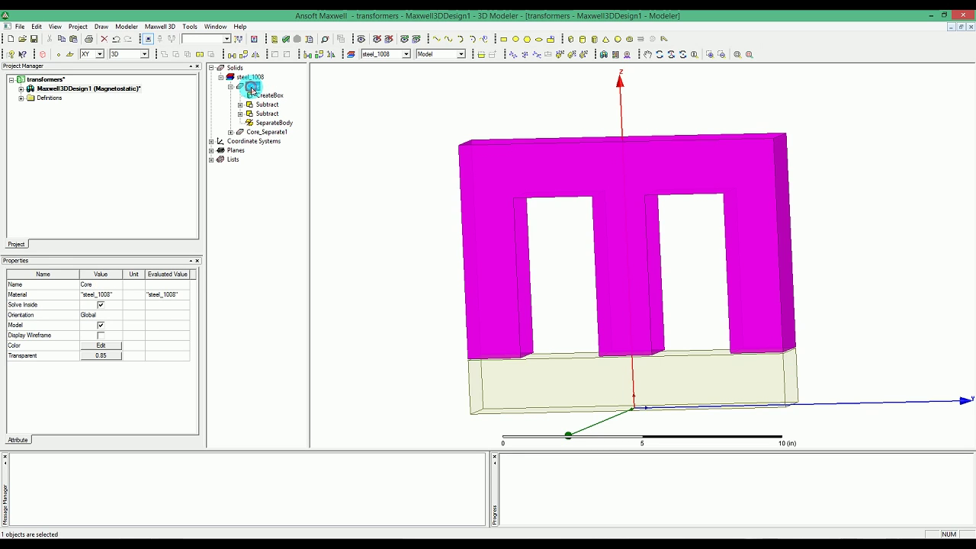
left_click(118, 285)
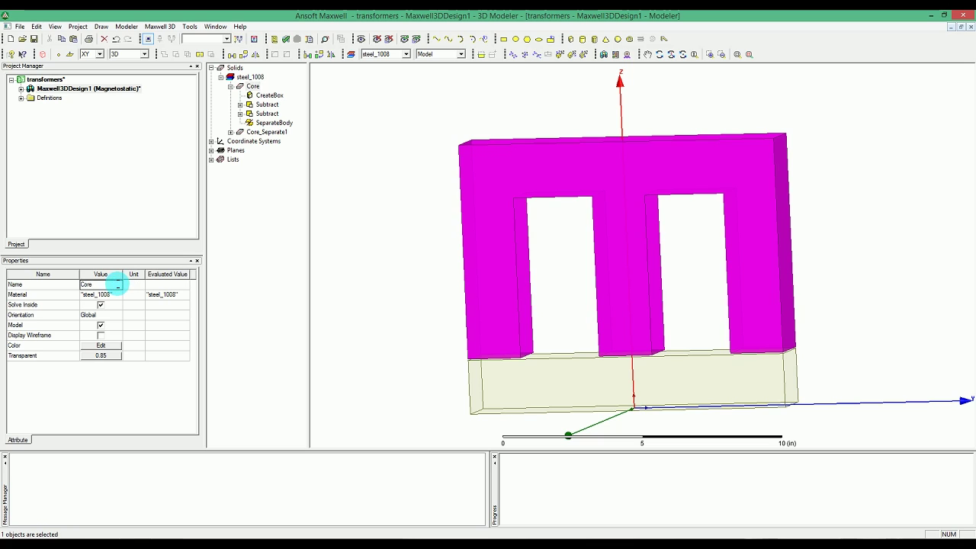
type("_E")
key("Return")
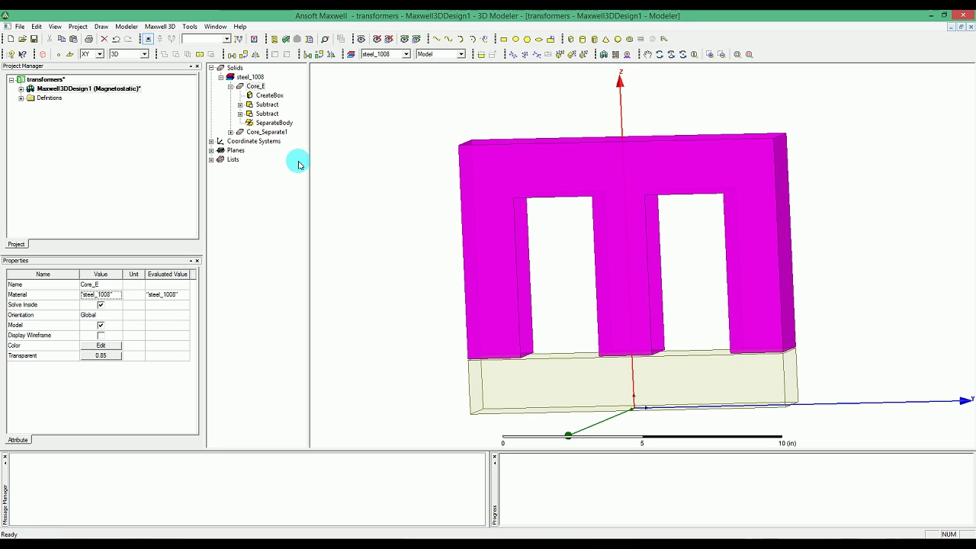
Rename the separated straight bar below the gap as Core_I and clear the selection.
left_click(284, 133)
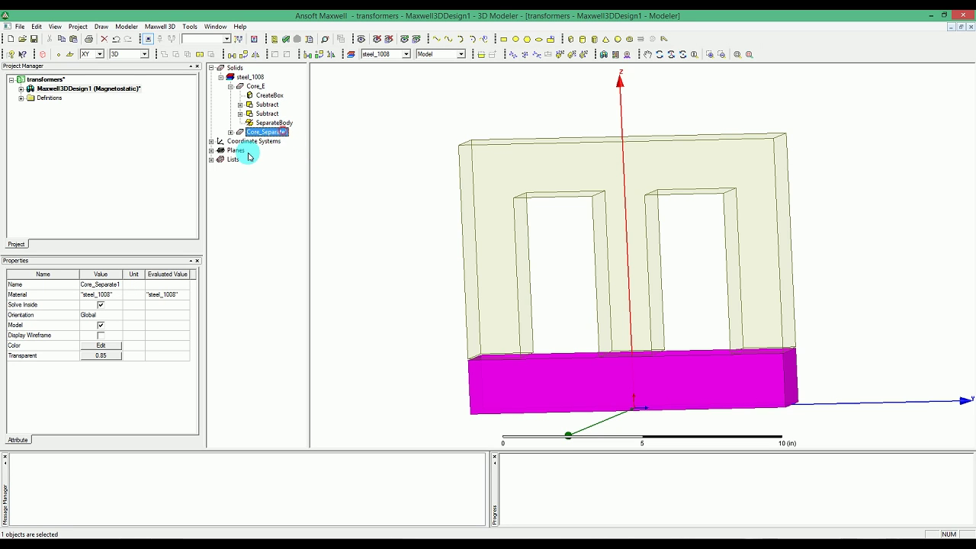
left_click(119, 284)
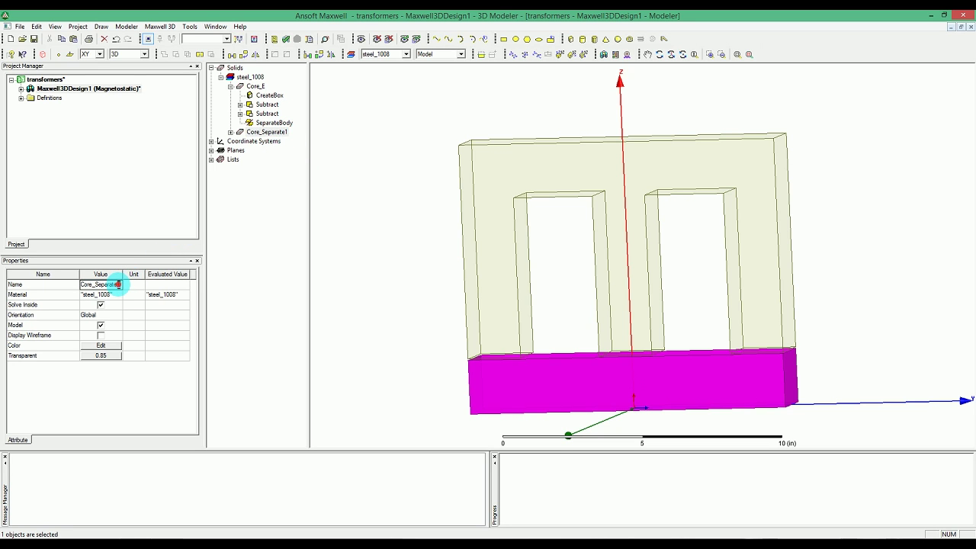
double_click(99, 284)
left_click_drag(96, 284, 147, 301)
key("BackSpace")
type("I")
left_click(147, 301)
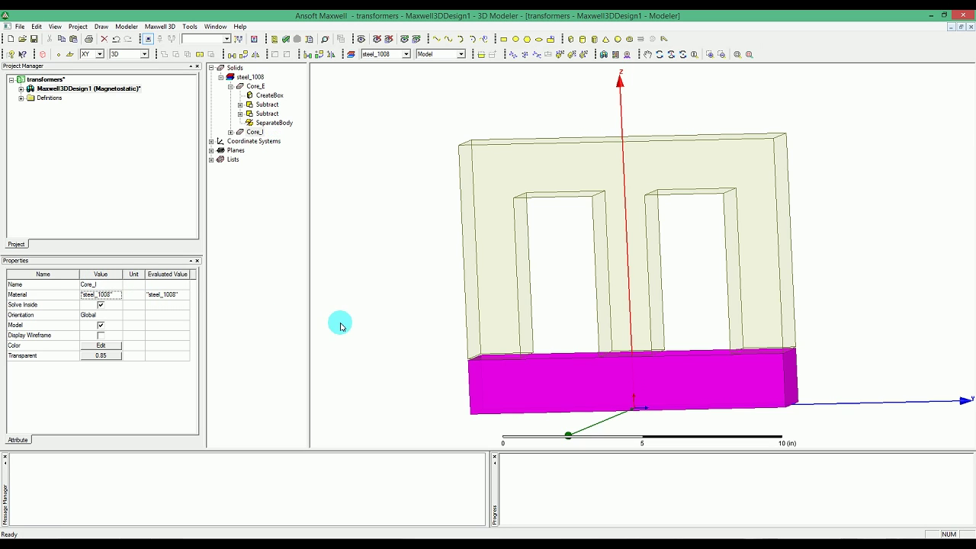
left_click(358, 319)
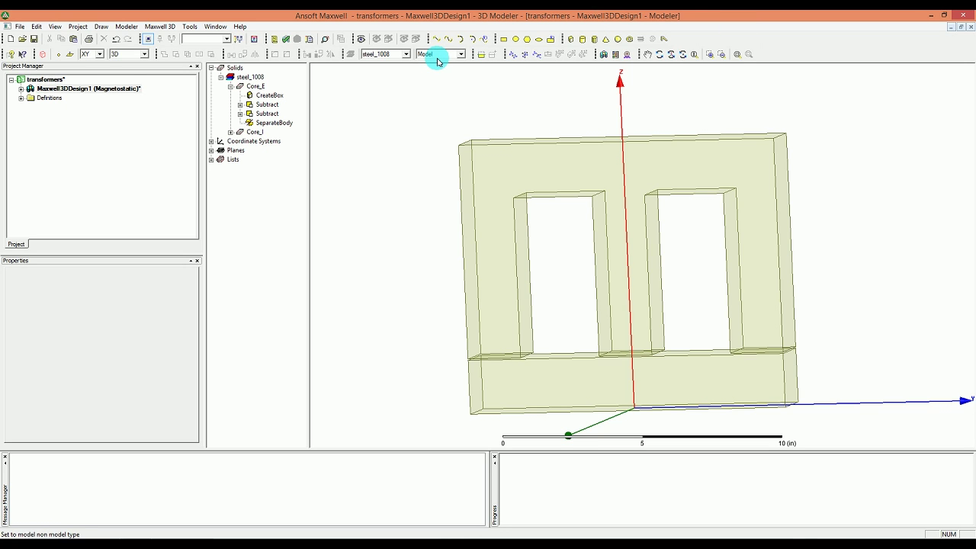
Set the default material for new objects to copper from the material library.
left_click(404, 54)
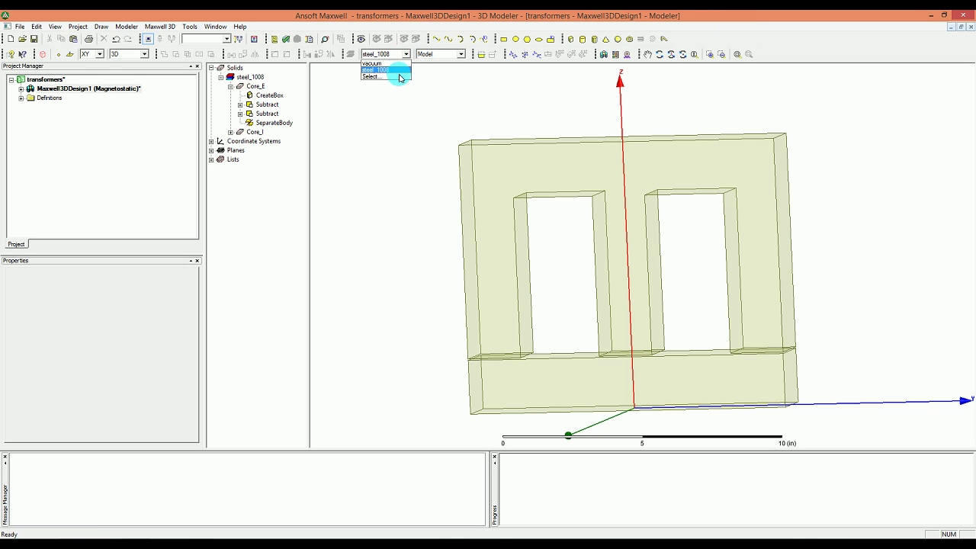
left_click(400, 77)
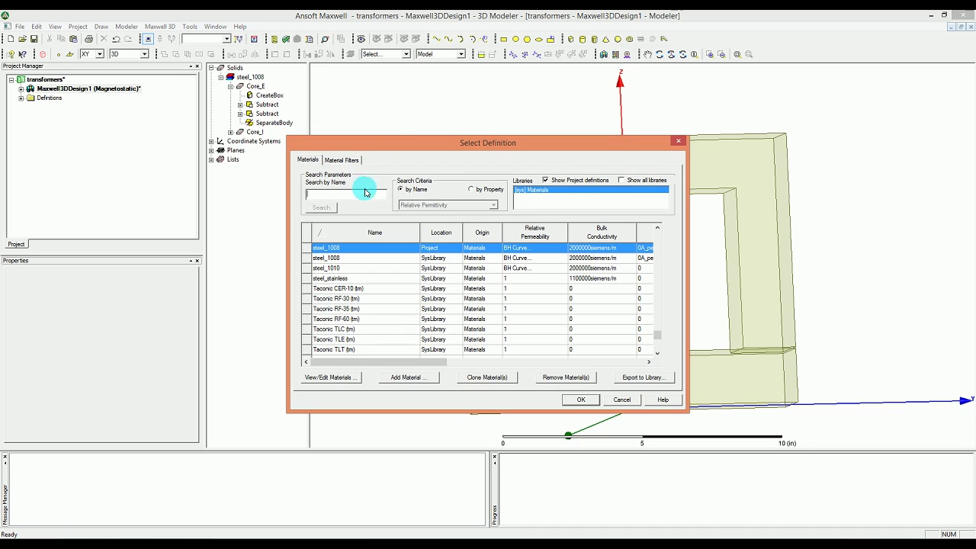
type("copp")
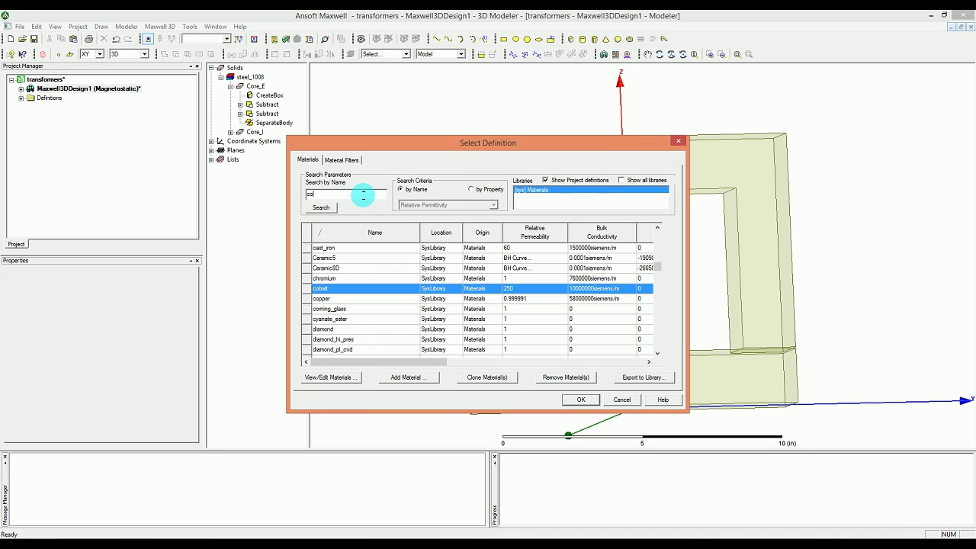
left_click(587, 399)
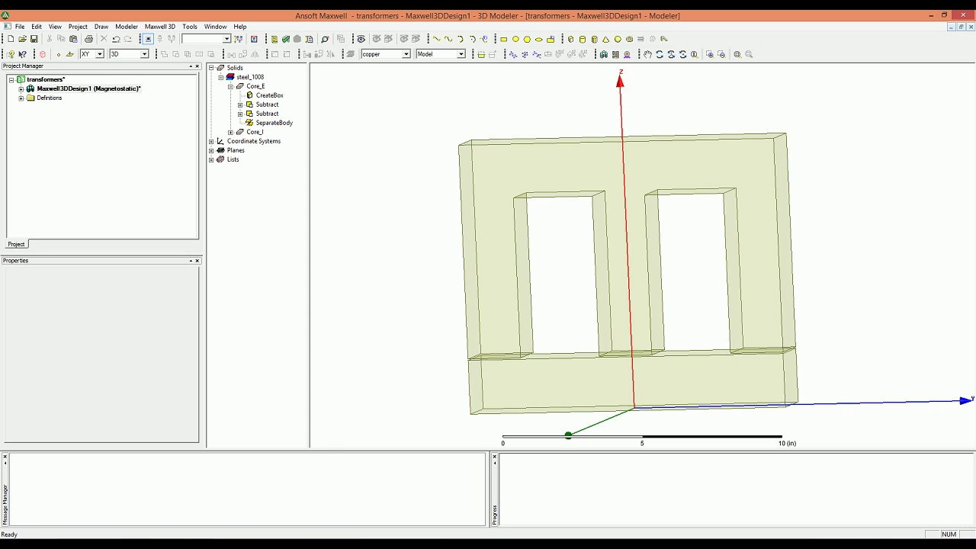
Examine the coil arrangement on the core legs in the transformer-part2 project and return to the transformers project.
mouse_move(146, 519)
left_click(179, 514)
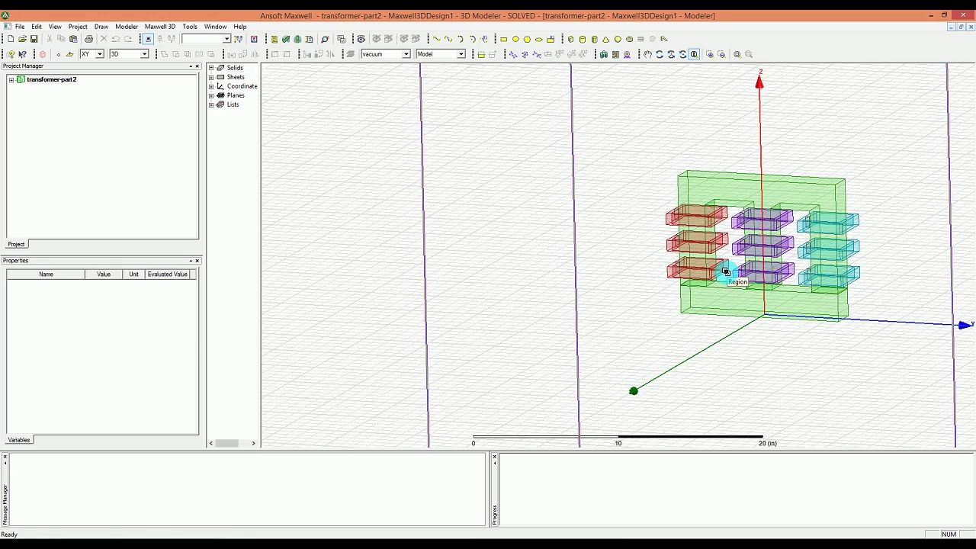
left_click_drag(725, 271, 848, 258)
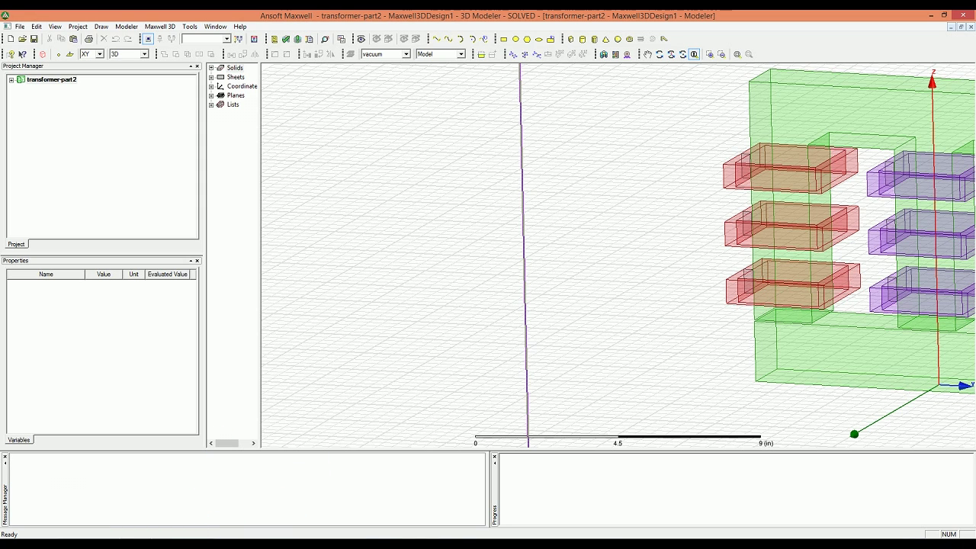
left_click(179, 514)
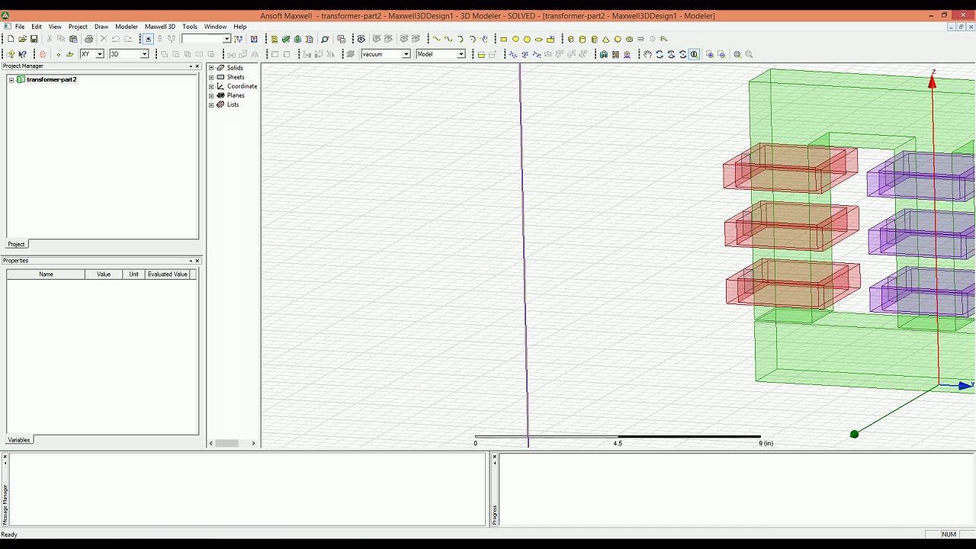
left_click(103, 515)
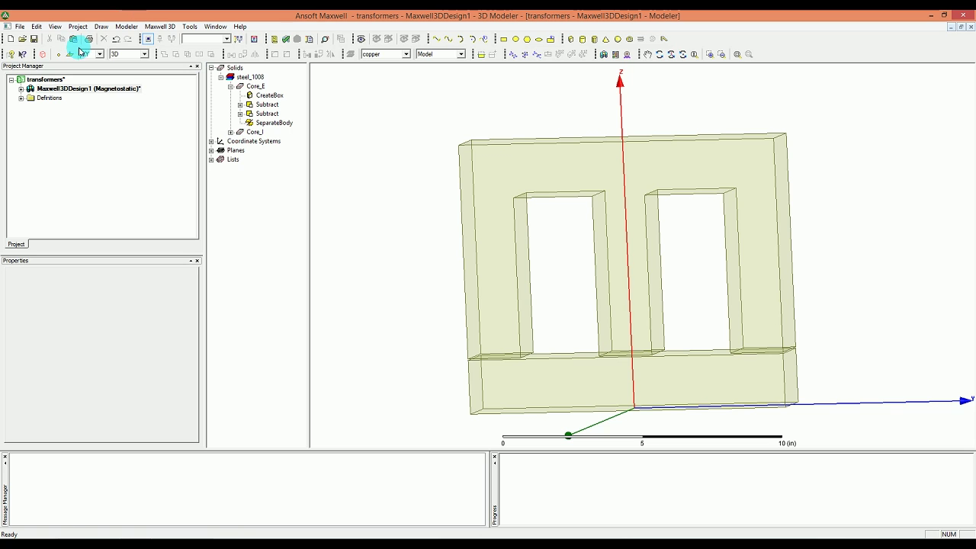
Draw a rectangle on the YZ plane from corner (0, -3.6, 3.5) in with opposite-corner offsets of 0, 0.3 and -0.8 in.
left_click(94, 55)
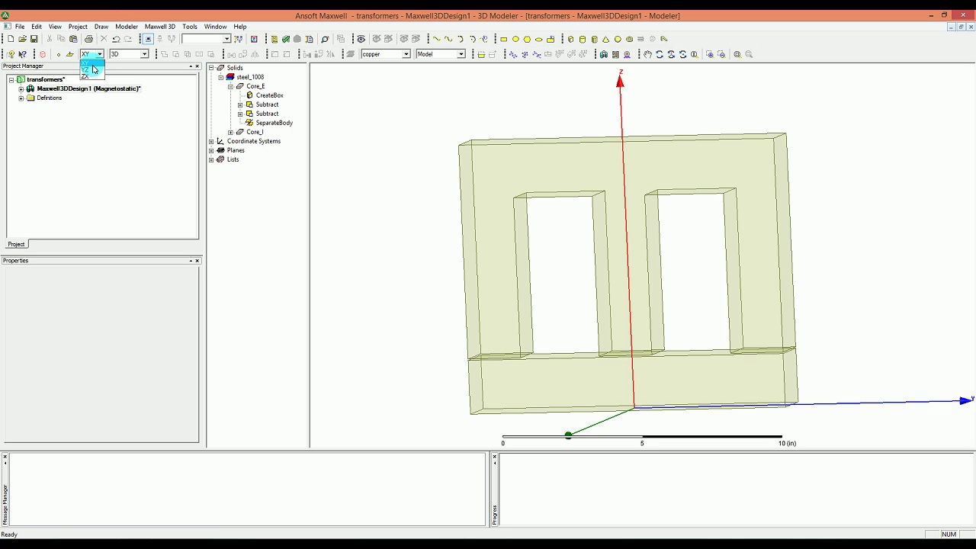
left_click(93, 69)
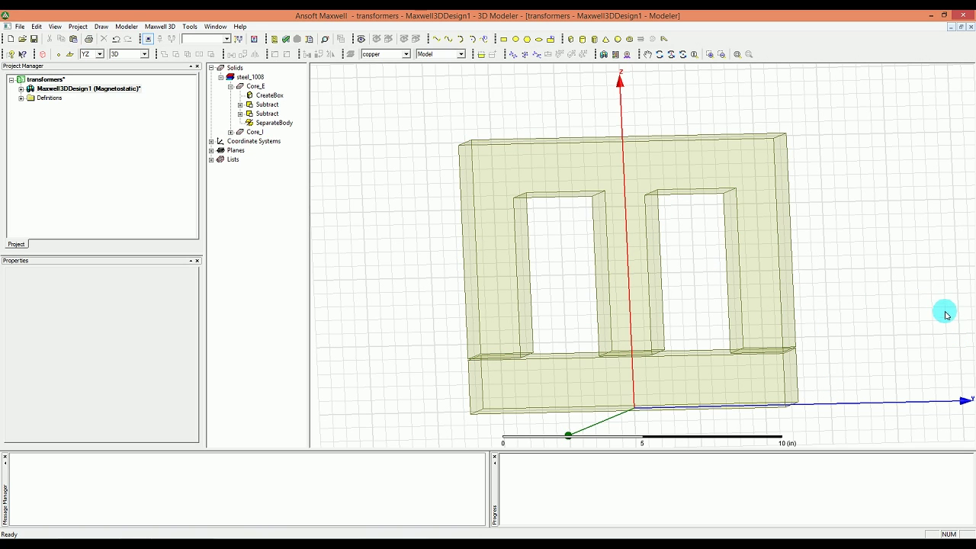
left_click_drag(950, 299, 876, 254, "alt")
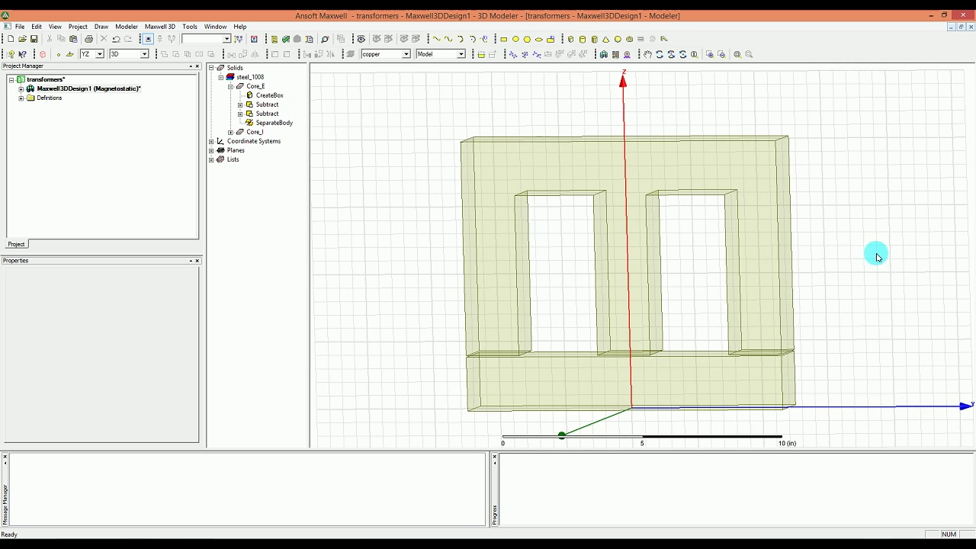
left_click(506, 36)
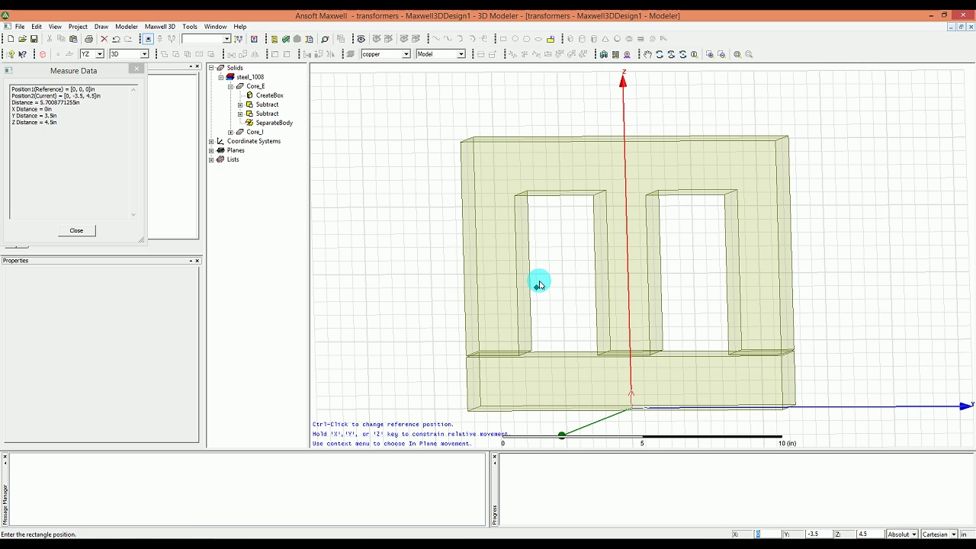
type("0")
key("Tab")
type("-3")
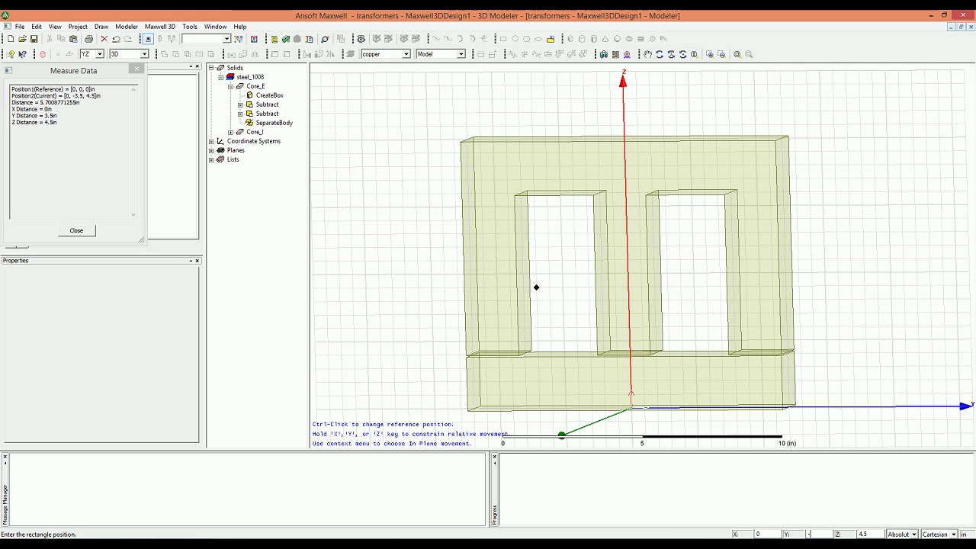
left_click(539, 283)
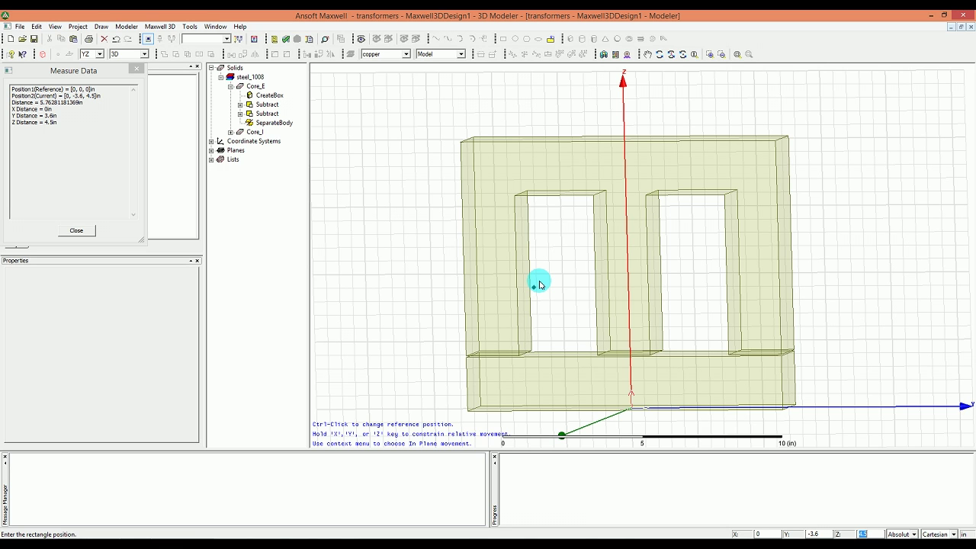
type("3.5")
key("Return")
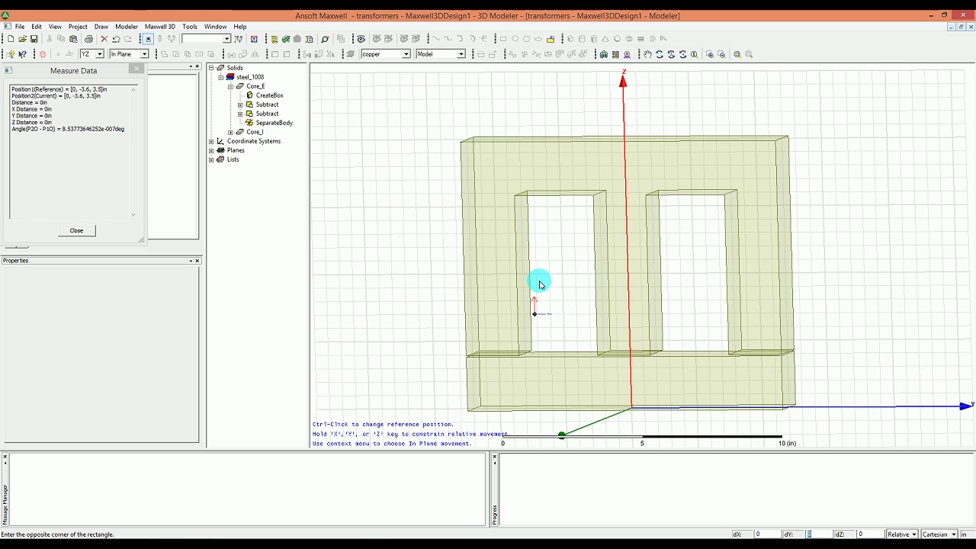
type("0")
key("Tab")
type("-0")
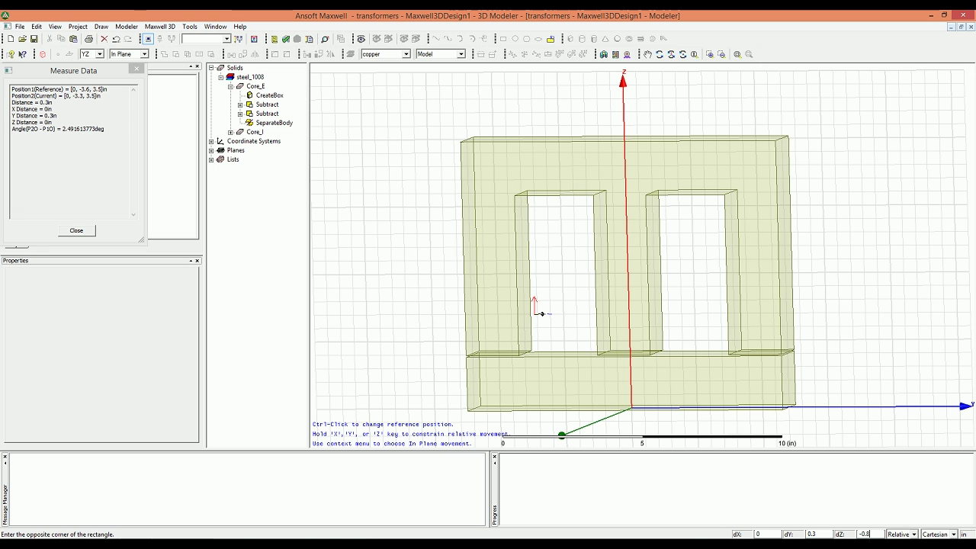
key("Return")
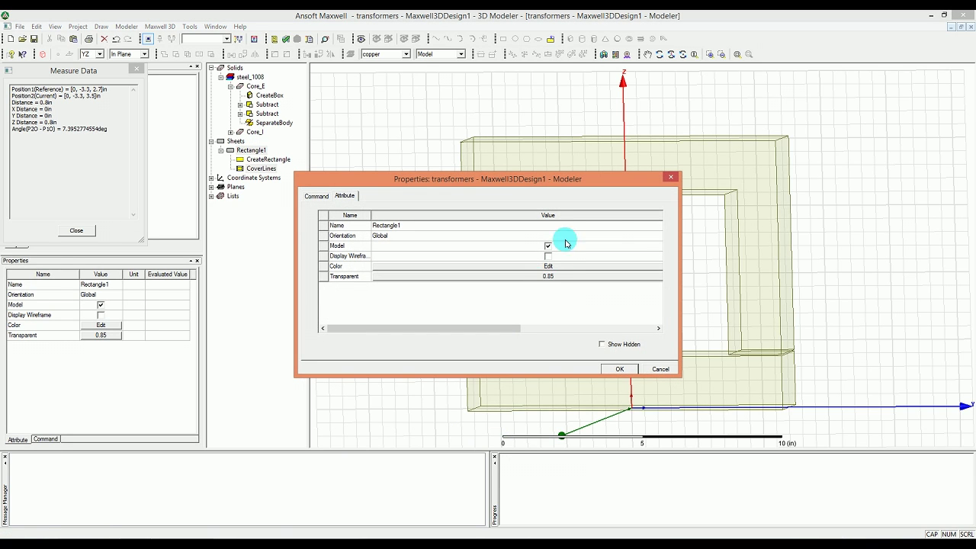
Name the small vertical rectangle in the core window CoilA_1.
left_click(393, 226)
left_click(392, 226)
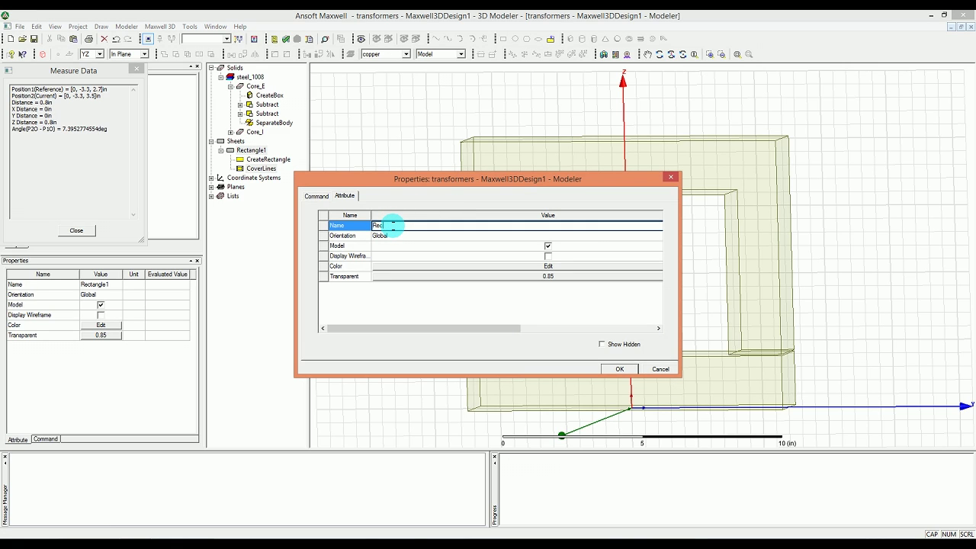
type("CoilA")
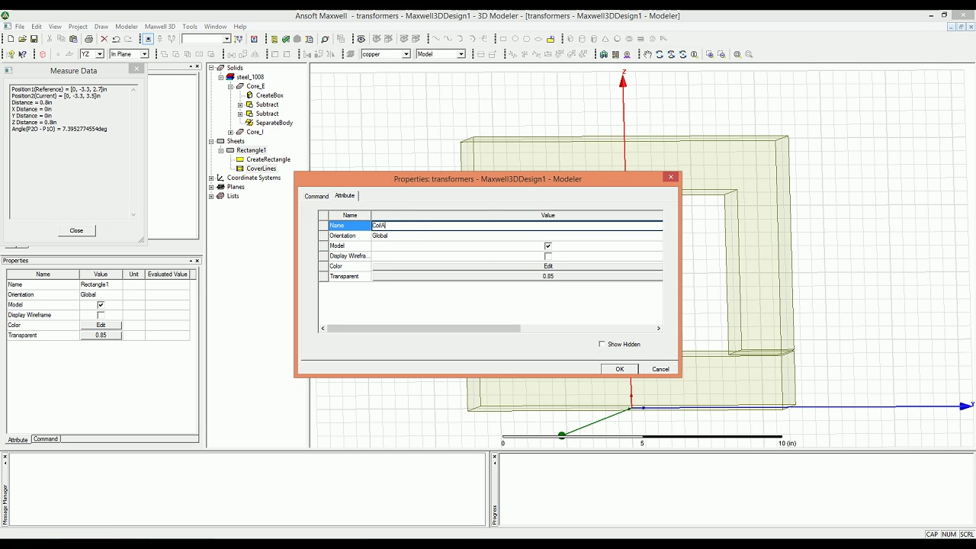
key("Return")
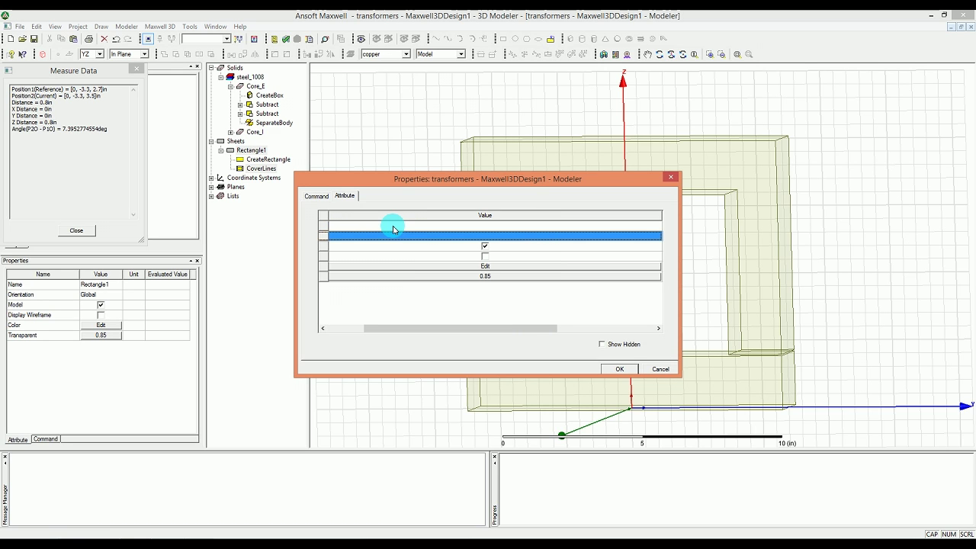
left_click_drag(389, 328, 331, 333)
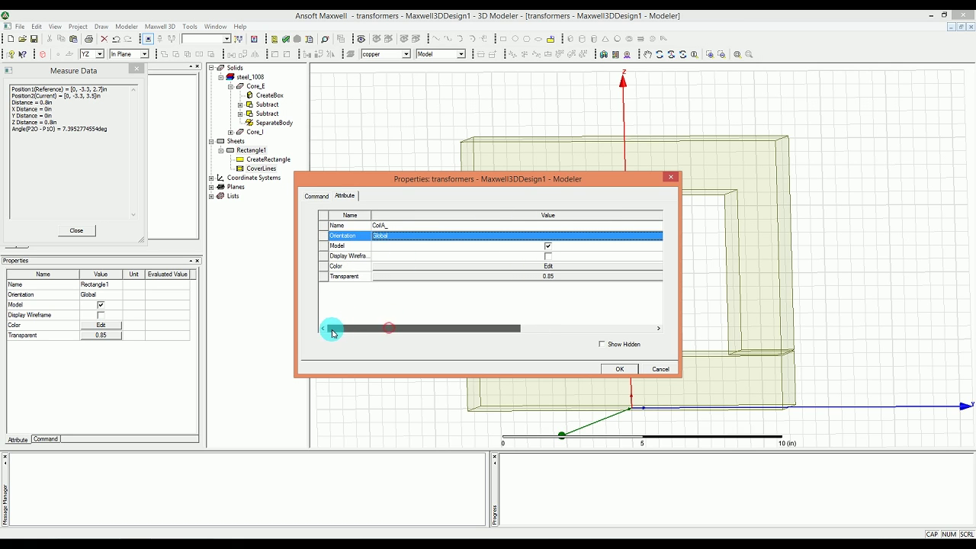
left_click(396, 225)
left_click(395, 225)
type("1")
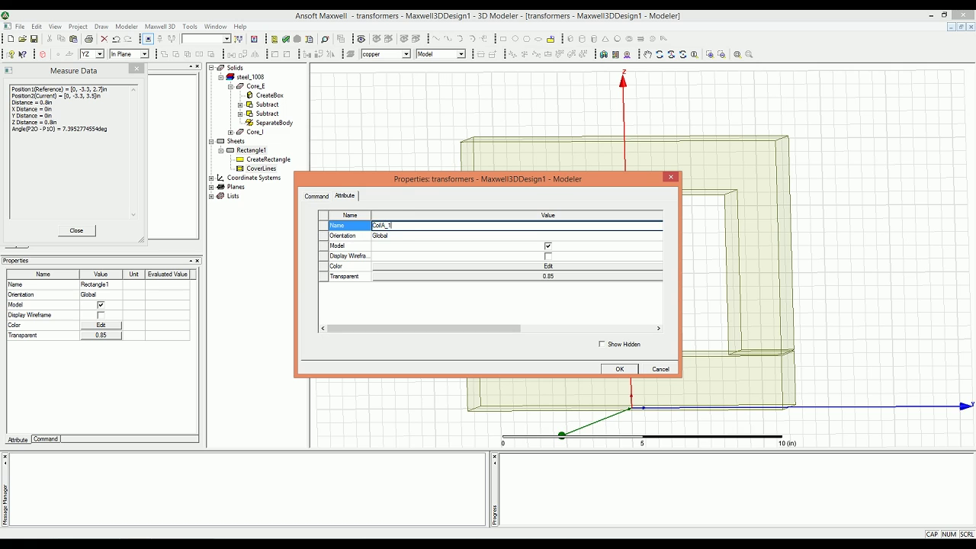
left_click(397, 299)
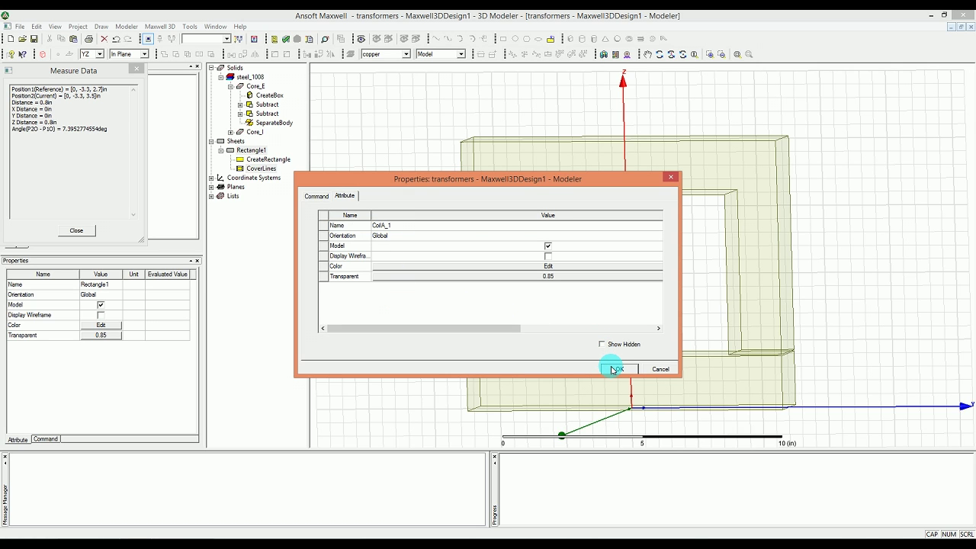
left_click(614, 369)
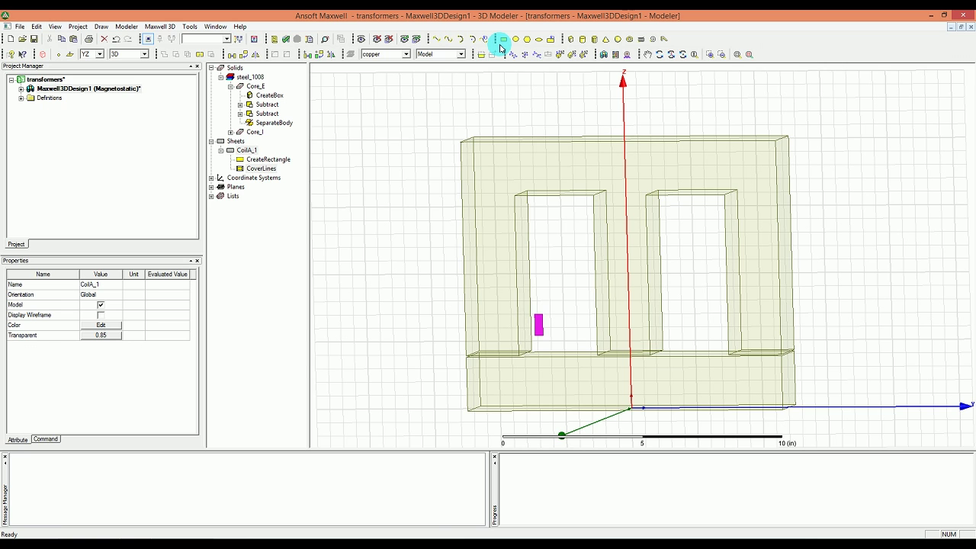
Draw a rectangle on the XY plane from corner (1.5, -6.5, 3) in with opposite-corner offsets of -3, 3 and 0 in.
left_click(98, 54)
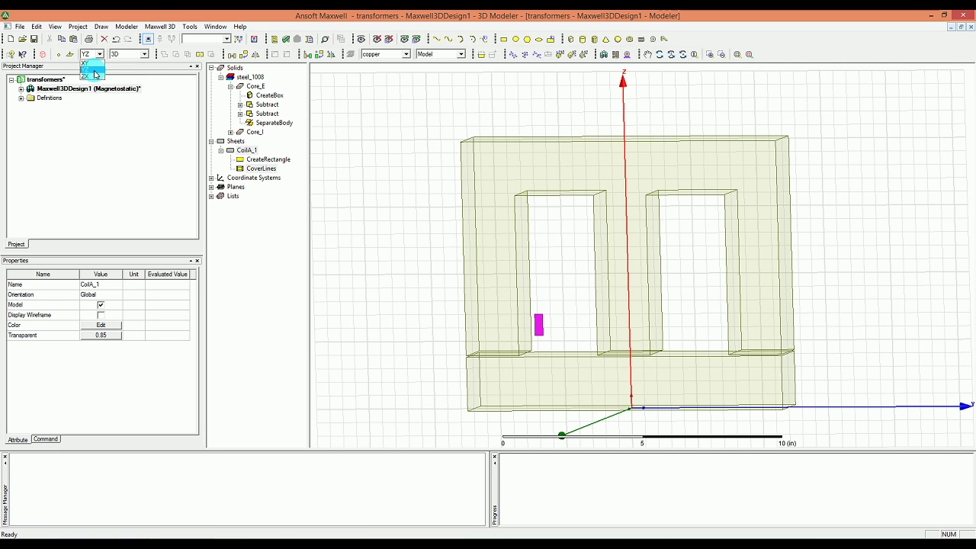
left_click(88, 63)
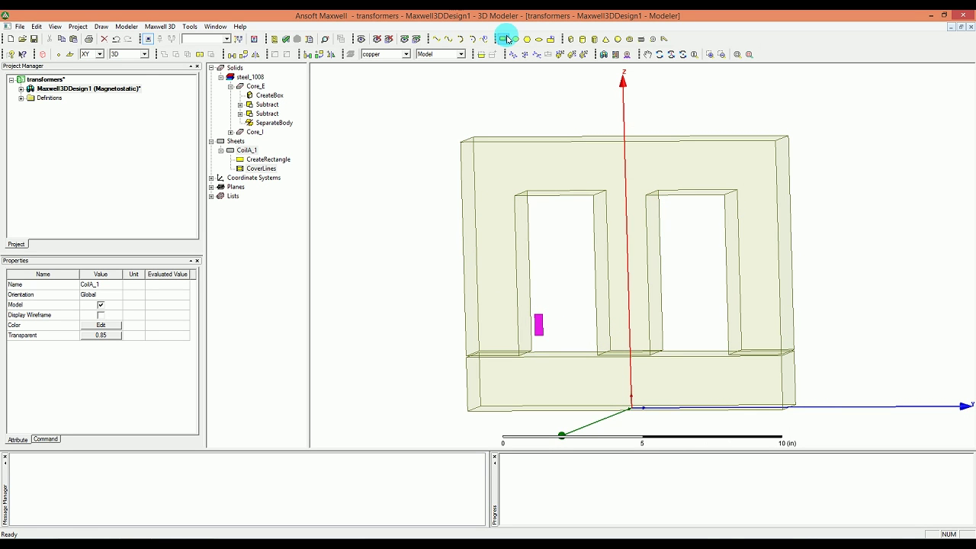
left_click(504, 40)
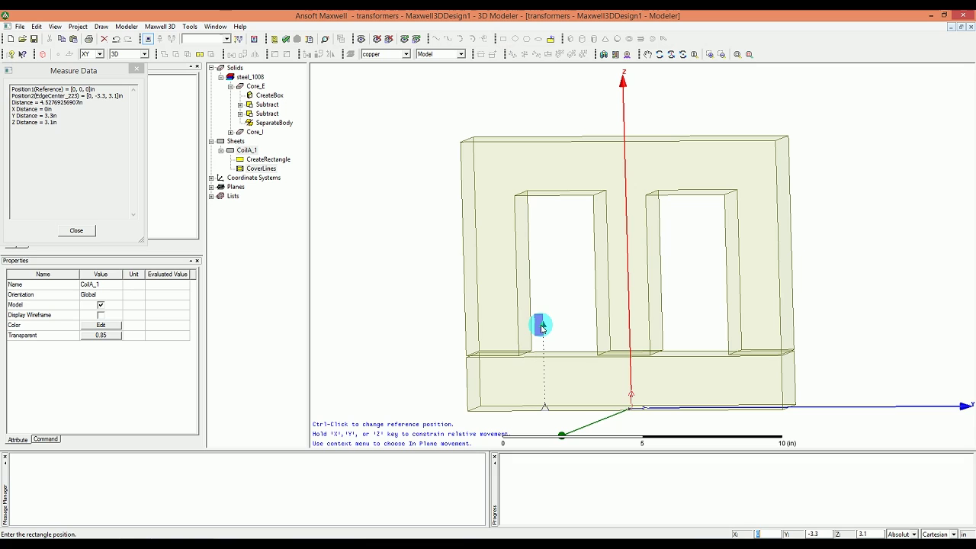
type("1.5")
key("Tab")
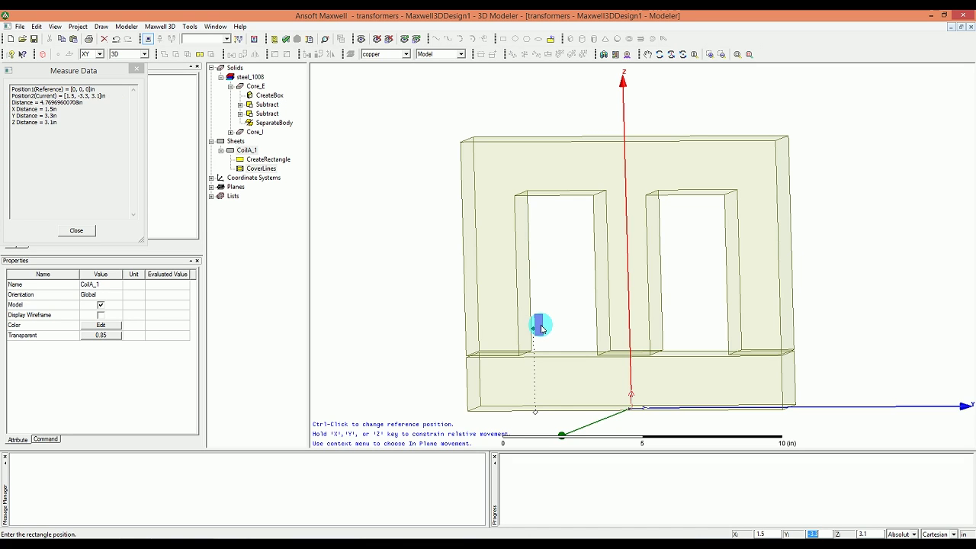
type("-6")
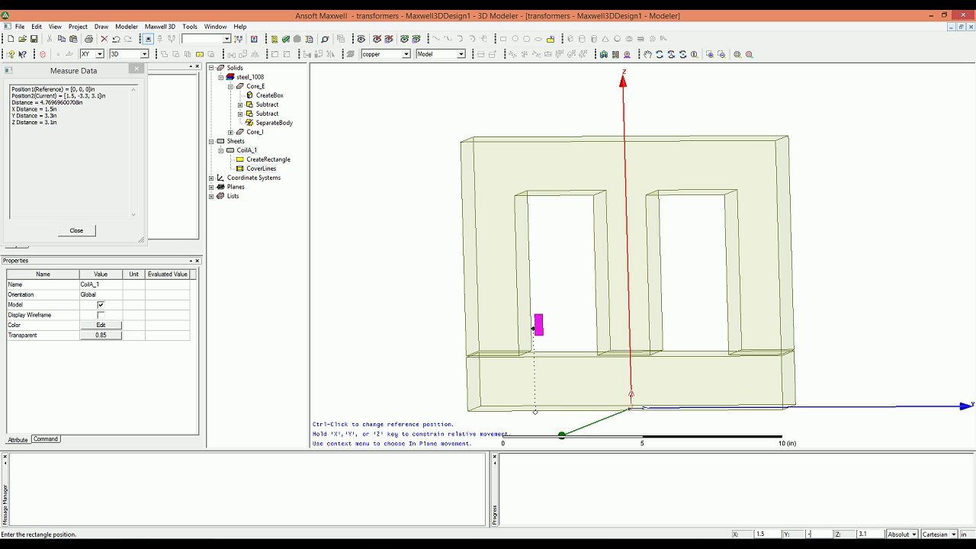
key("Tab")
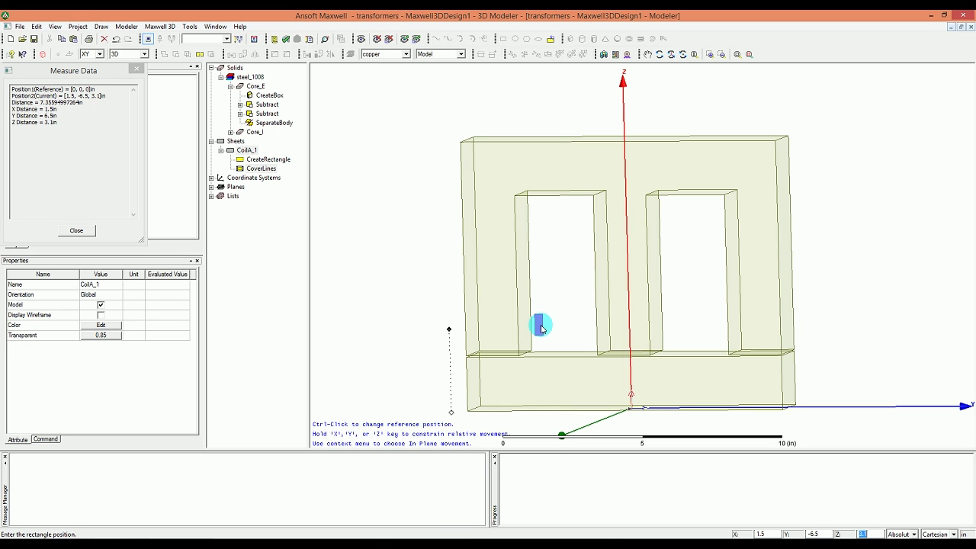
type("3")
key("Return")
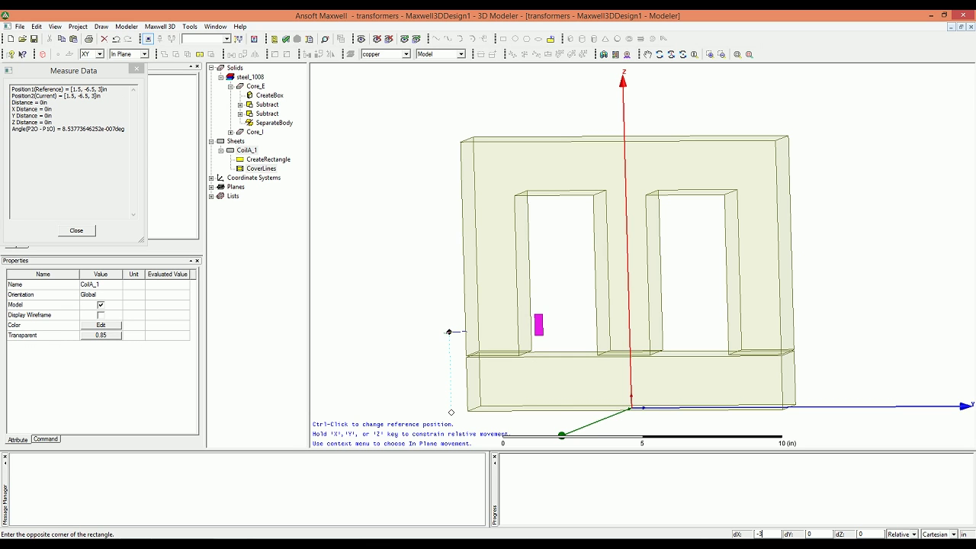
type("-3")
key("Tab")
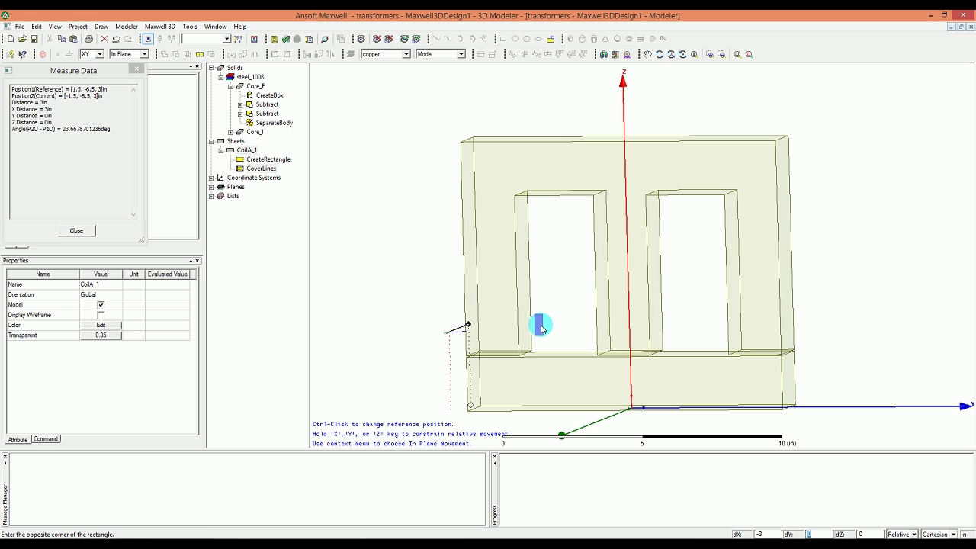
type("3")
key("Tab")
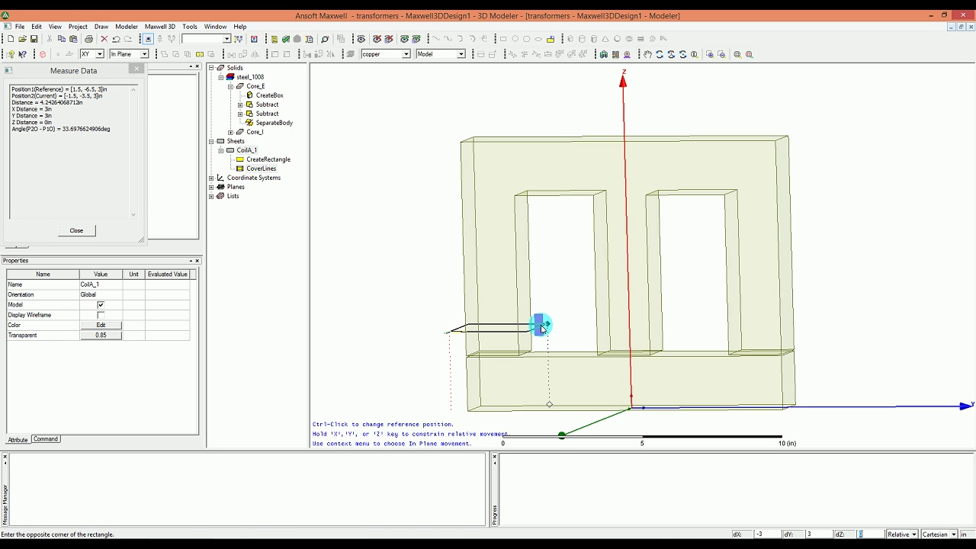
type("0")
key("Return")
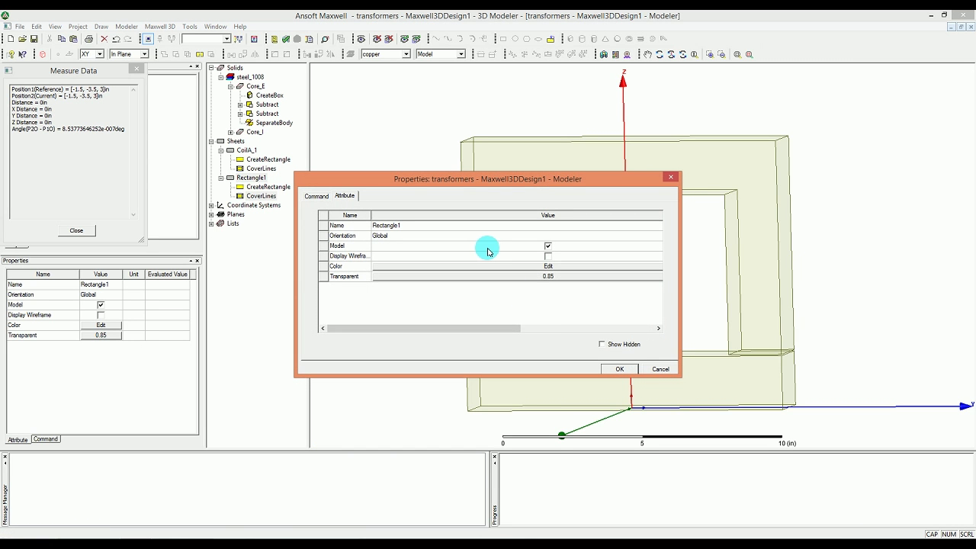
left_click(620, 369)
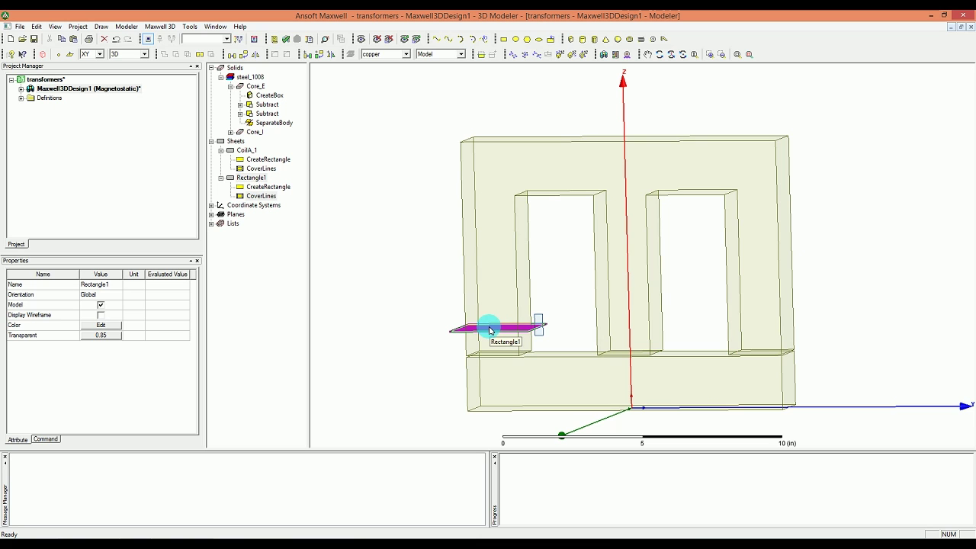
Delete the last operation of the horizontal rectangle around the outer core leg to reduce the sheet to an outline.
left_click_drag(492, 326, 529, 307, "alt")
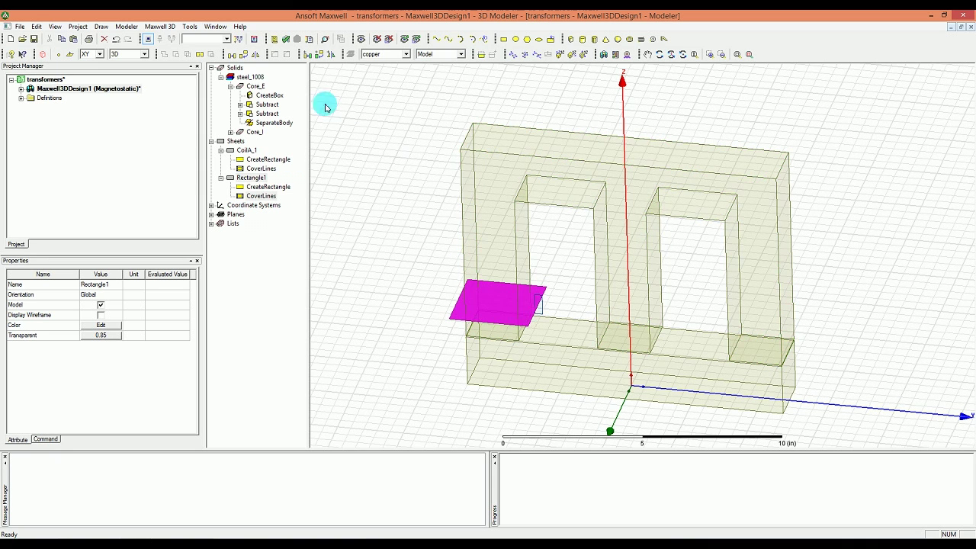
left_click(250, 177)
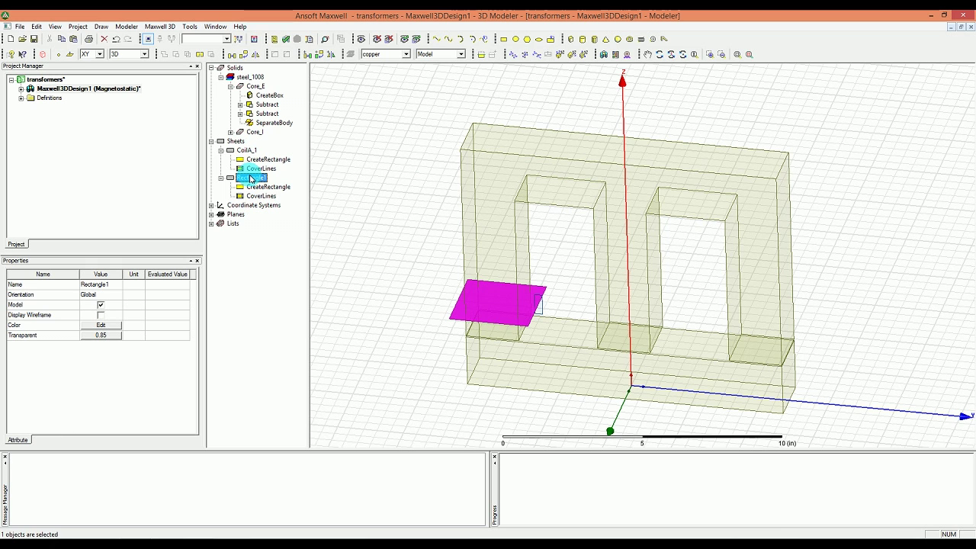
left_click(125, 26)
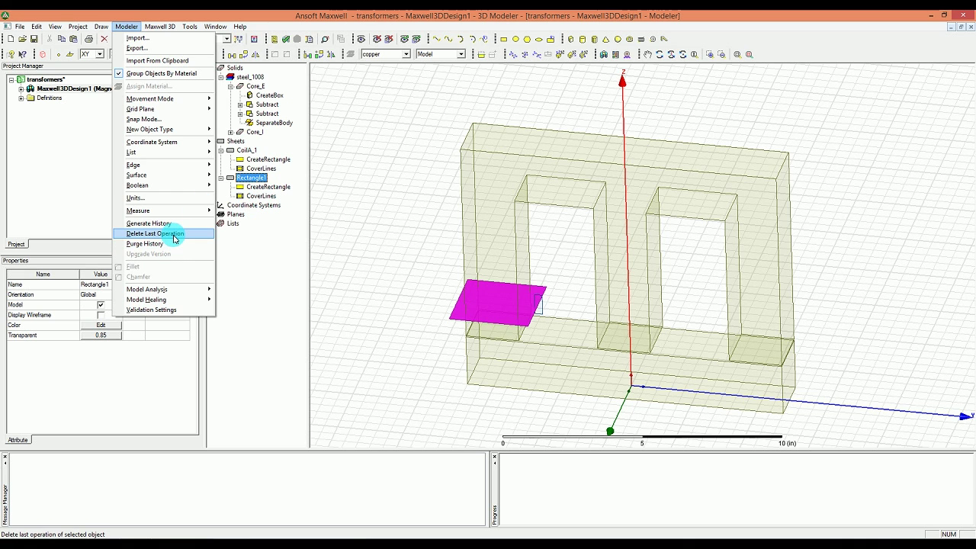
left_click(174, 239)
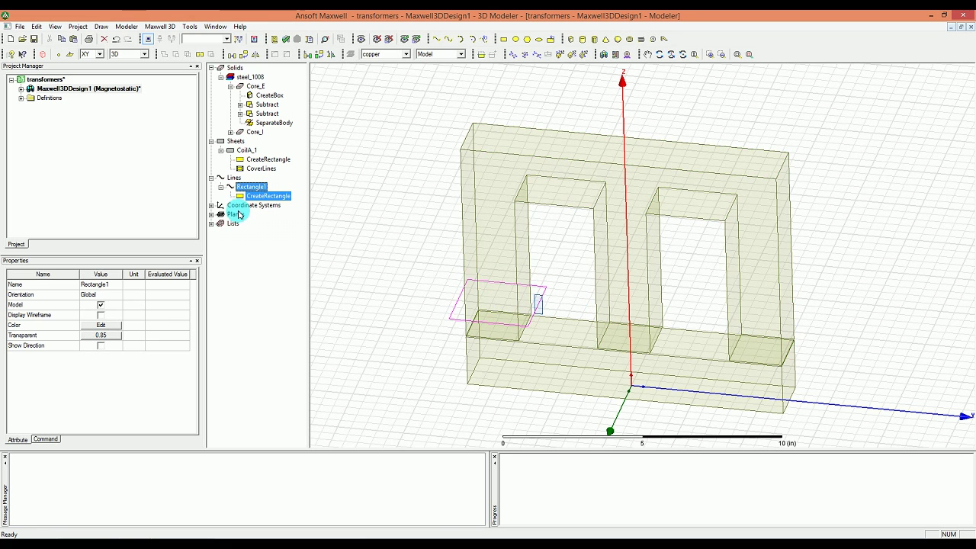
Sweep the CoilA_1 rectangle along the Rectangle1 outline with 0 deg twist, 0 deg draft angle and Round draft type.
left_click(247, 153, "ctrl")
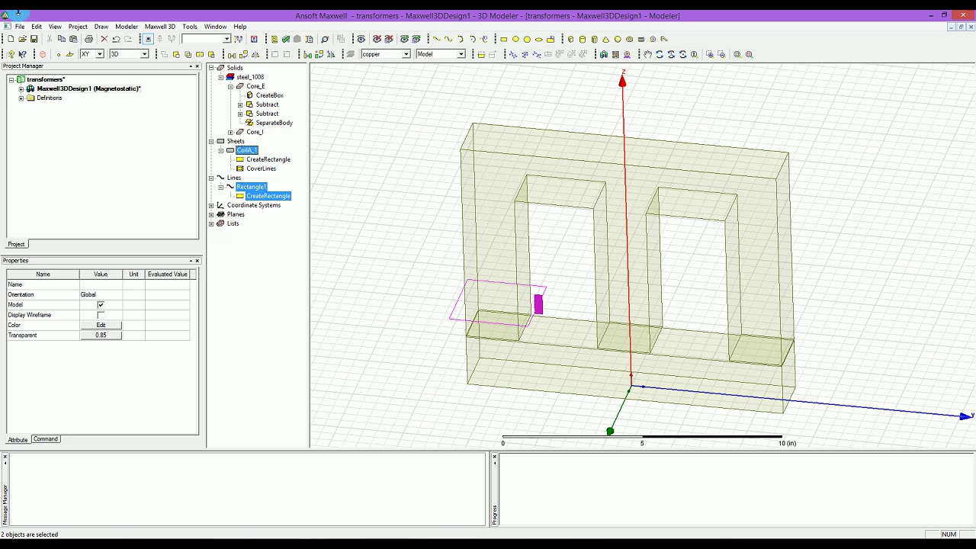
left_click(102, 28)
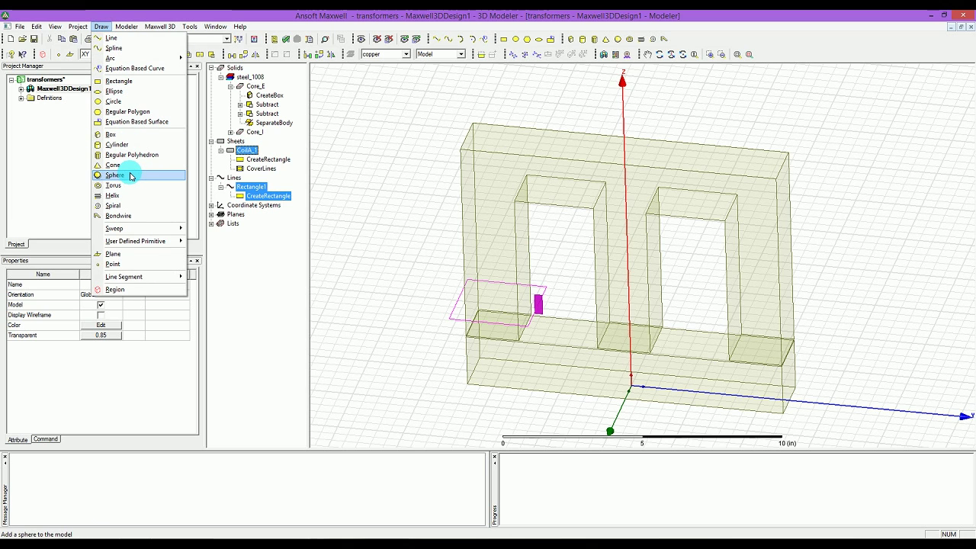
mouse_move(147, 230)
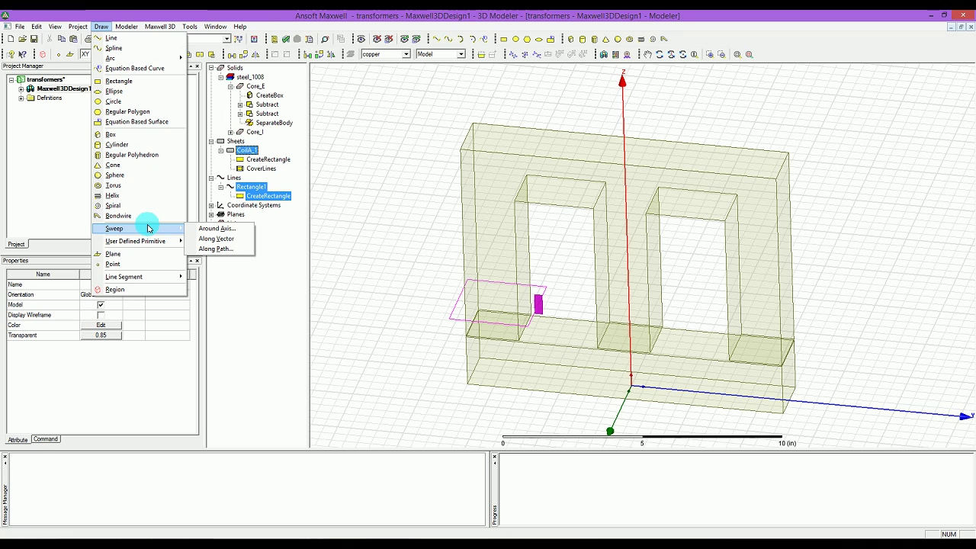
mouse_move(180, 229)
left_click(224, 247)
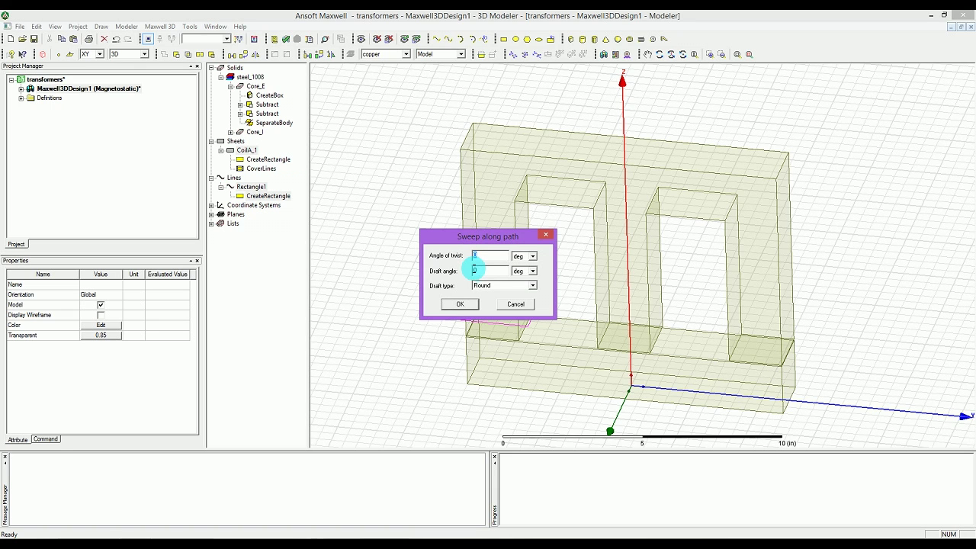
left_click(460, 304)
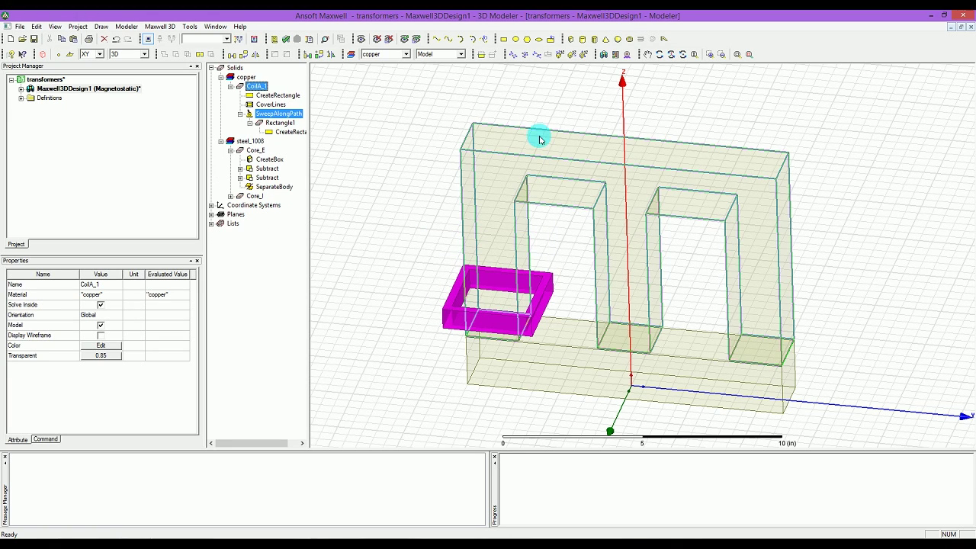
left_click(263, 90)
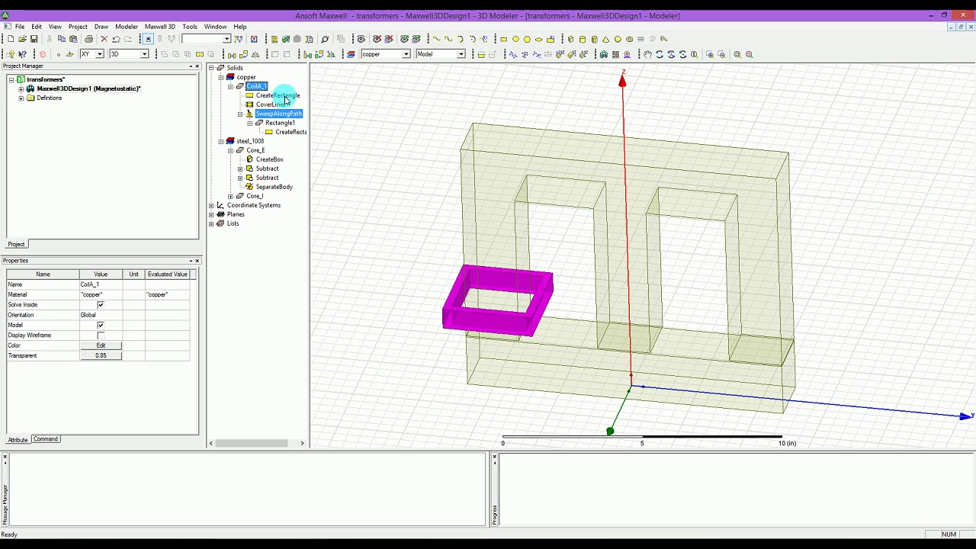
left_click(429, 264)
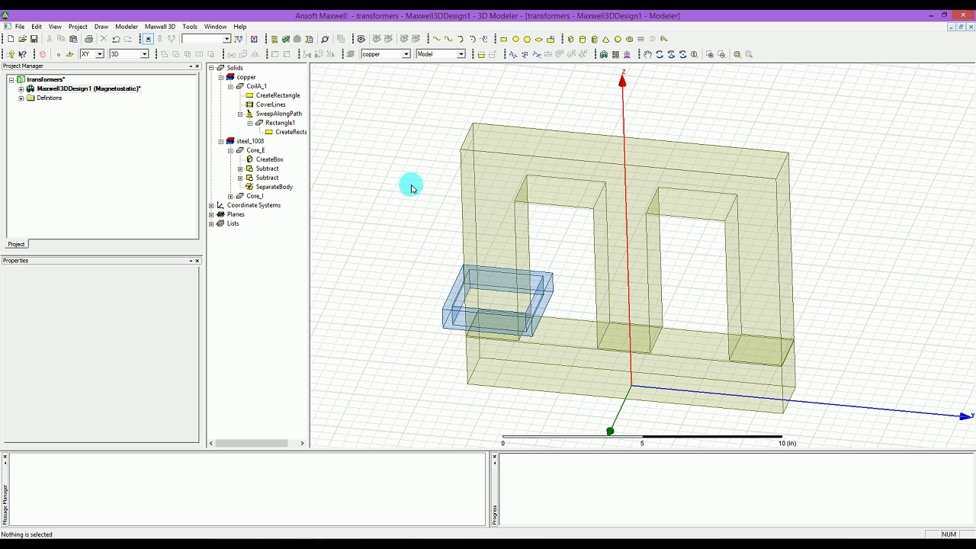
Create section sheets of the CoilA_1 solid on the YZ plane.
left_click(456, 295)
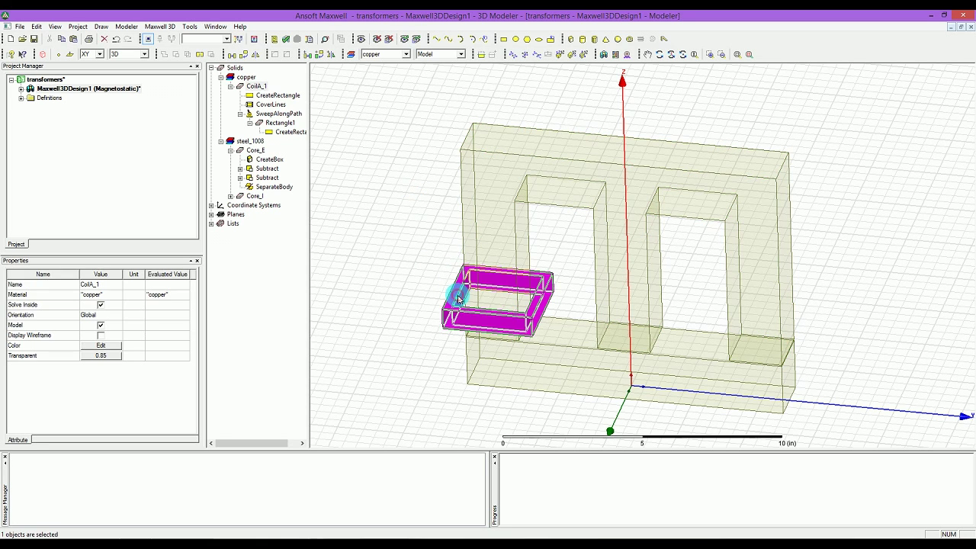
left_click(104, 27)
mouse_move(116, 28)
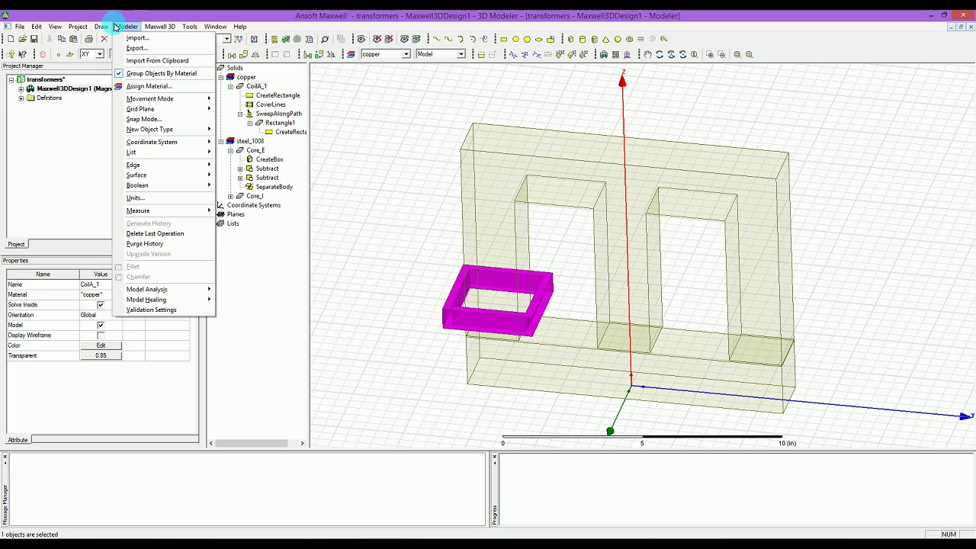
mouse_move(171, 175)
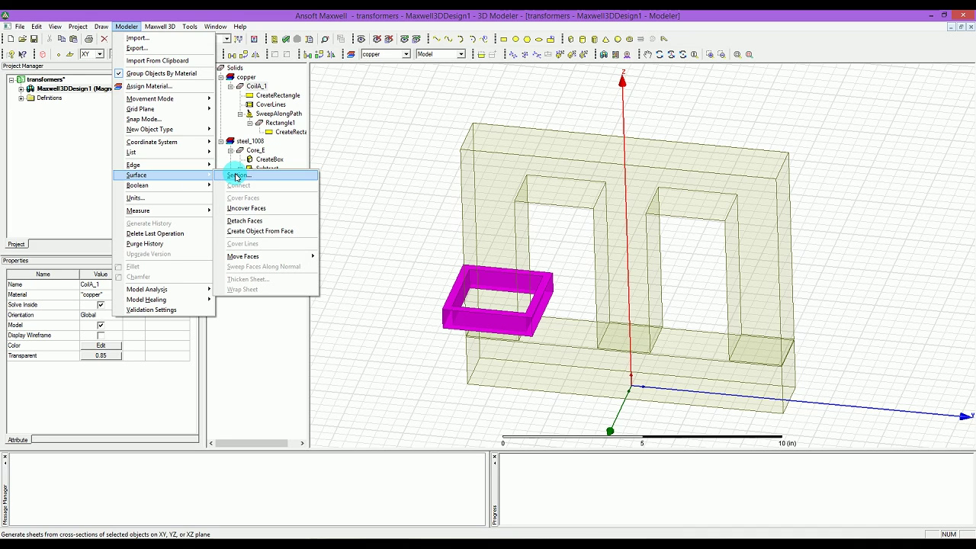
left_click(235, 176)
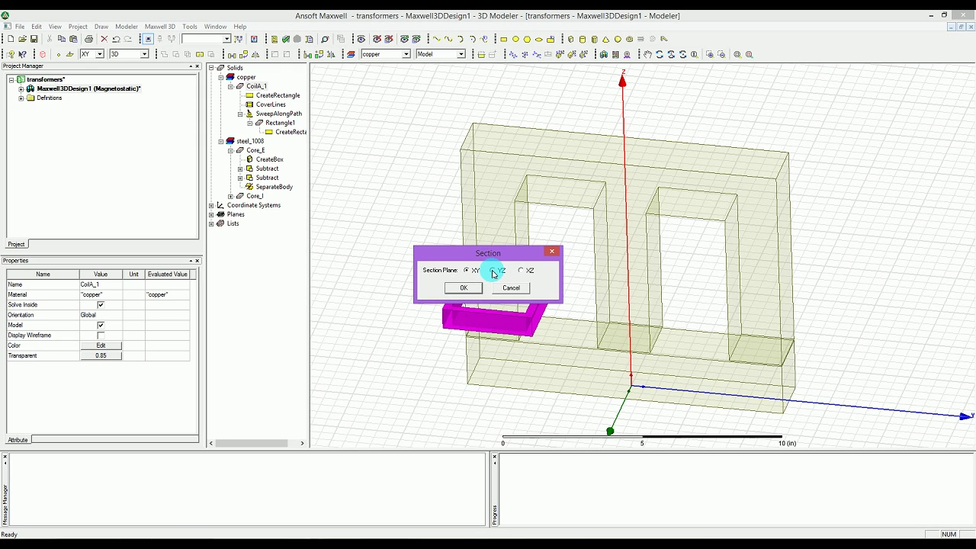
left_click(463, 289)
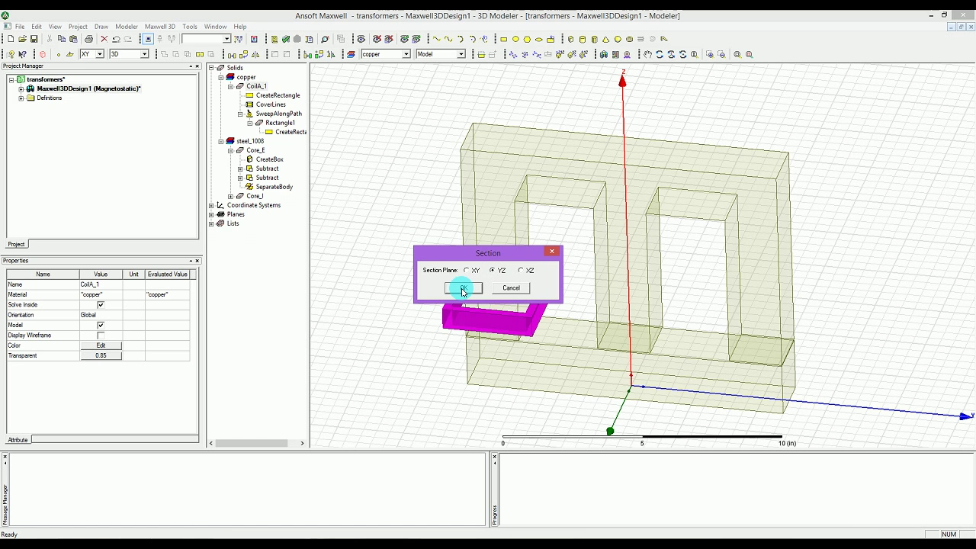
left_click(463, 288)
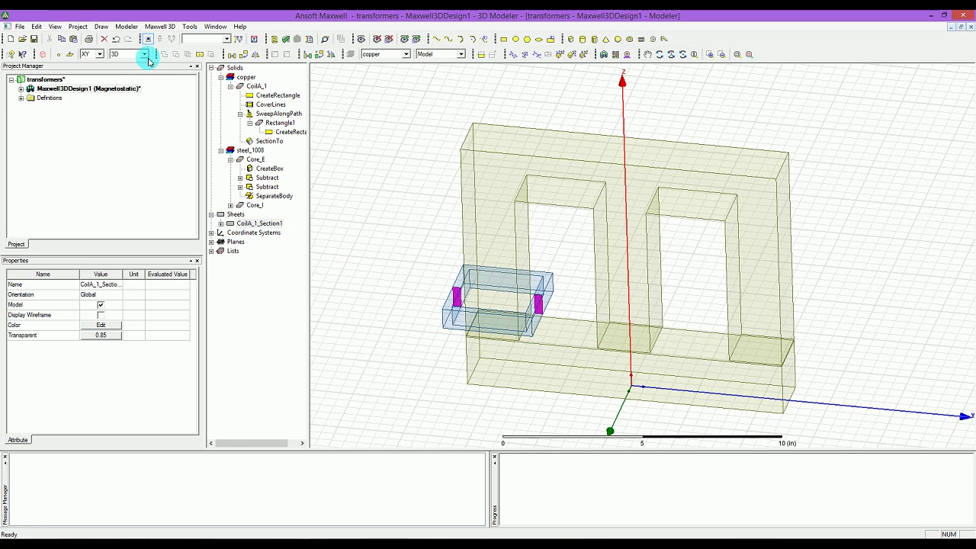
Separate the coil's section into individual sheets and delete the one inside the core window.
left_click(127, 27)
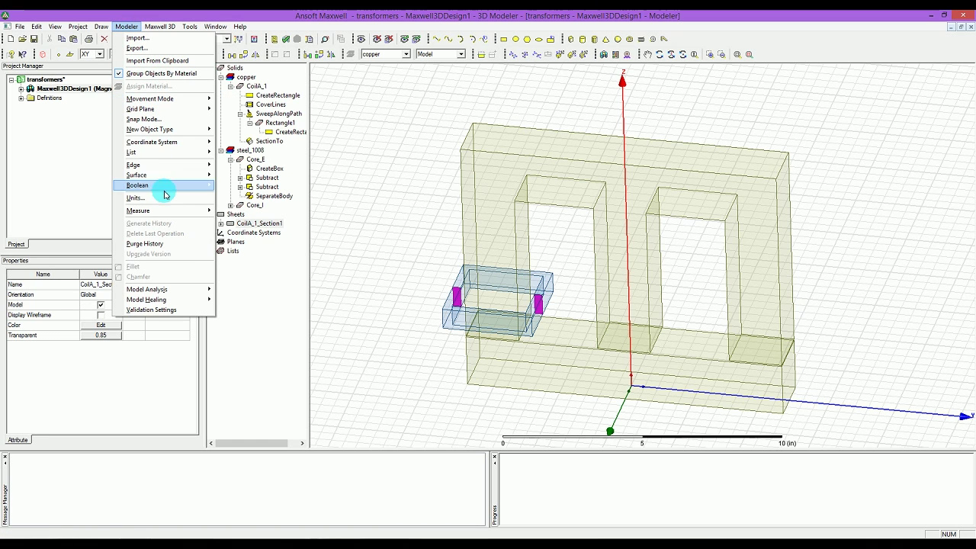
mouse_move(171, 191)
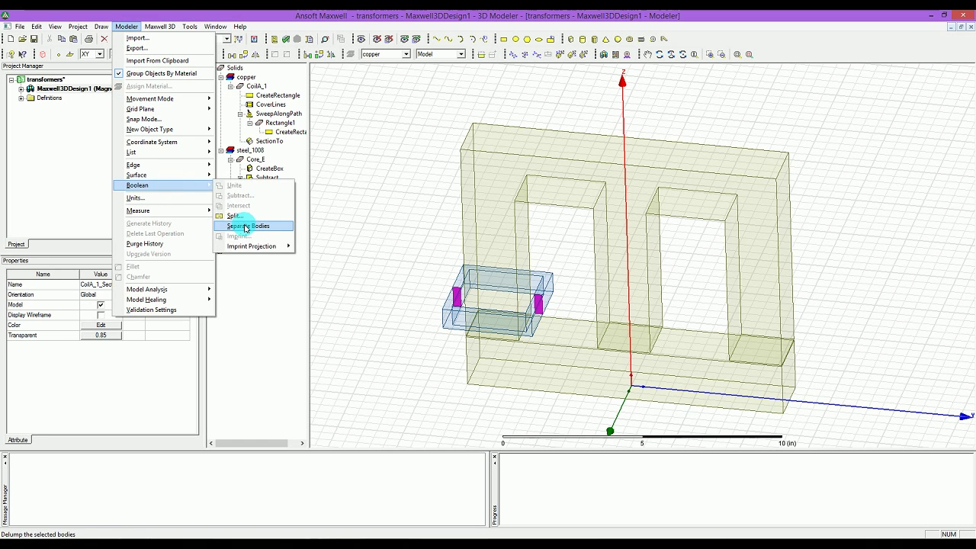
left_click(258, 225)
left_click(257, 233)
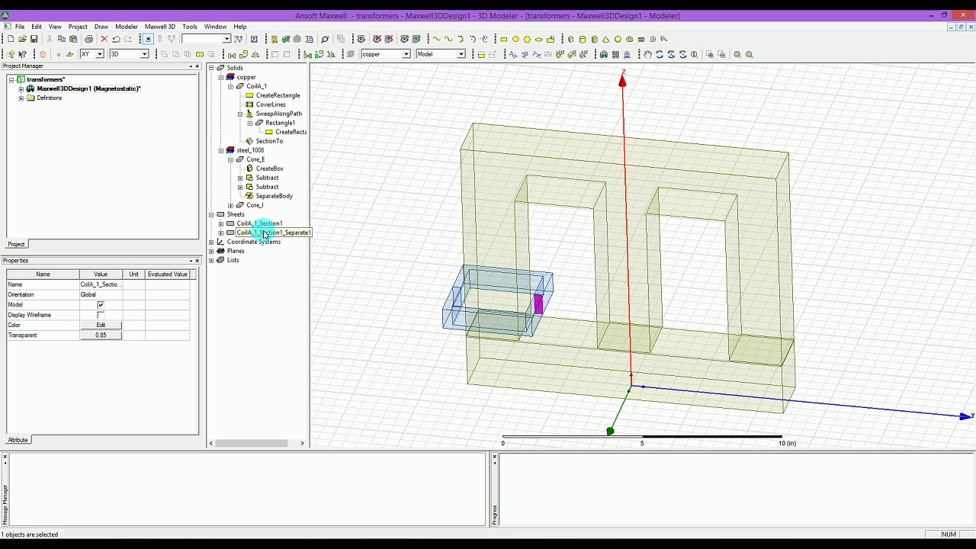
key("Delete")
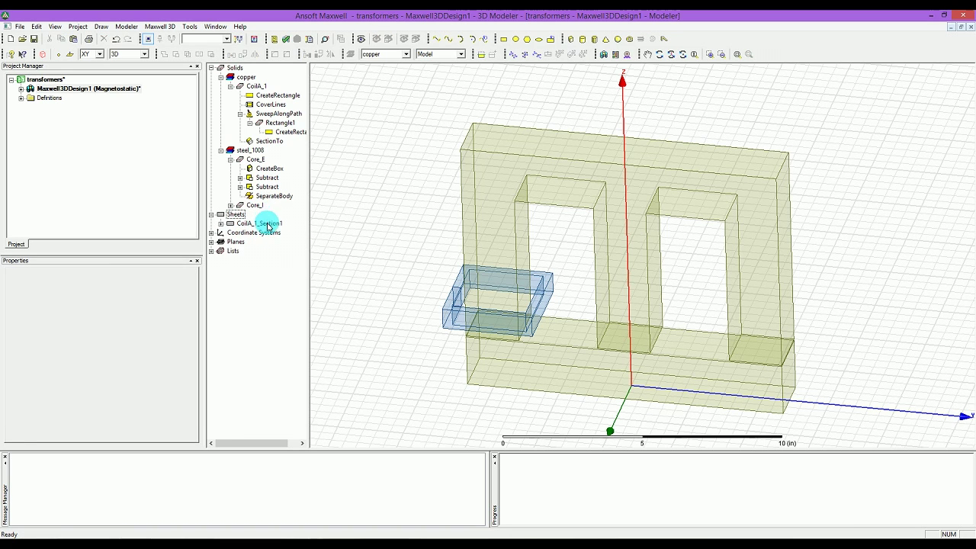
Rename the remaining coil section sheet TerminalA_1 and save the project.
left_click(269, 224)
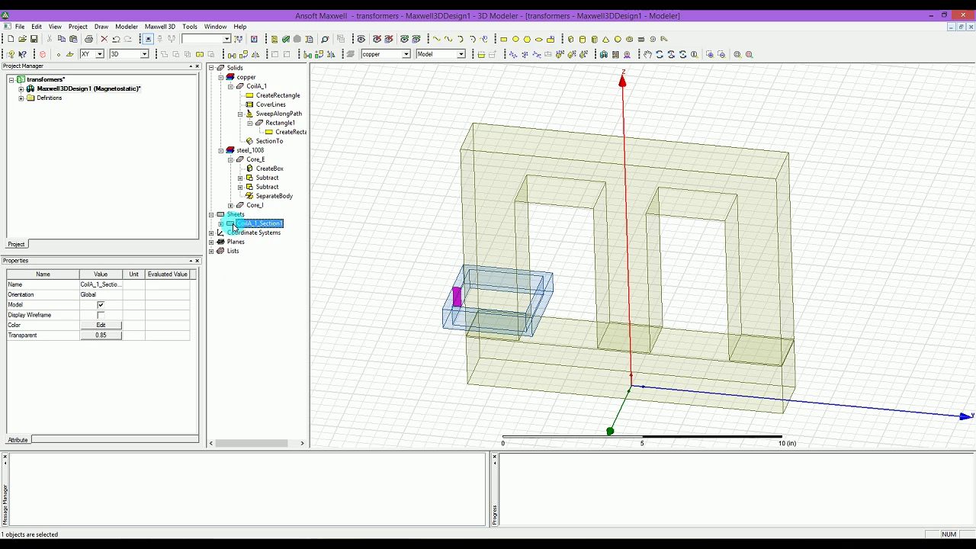
left_click(110, 285)
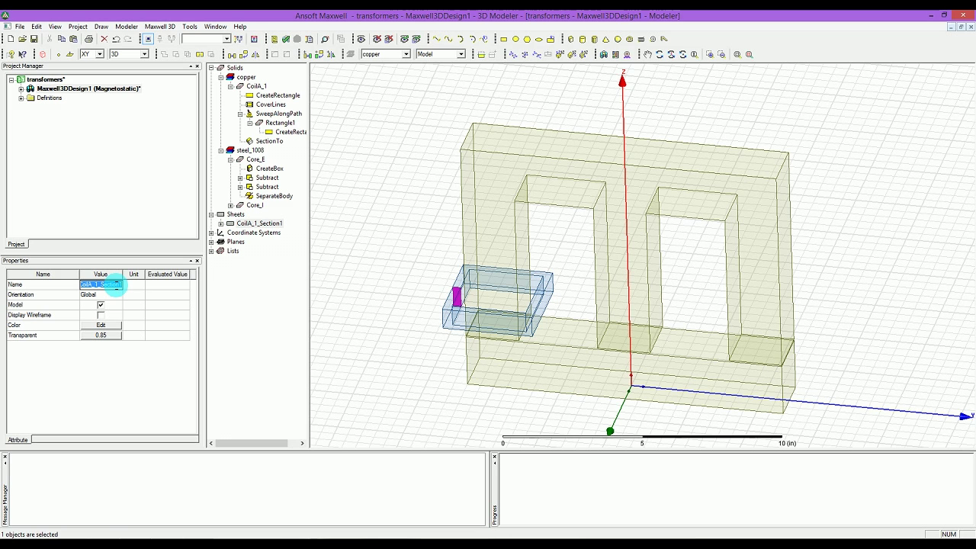
type("f")
type("ermi")
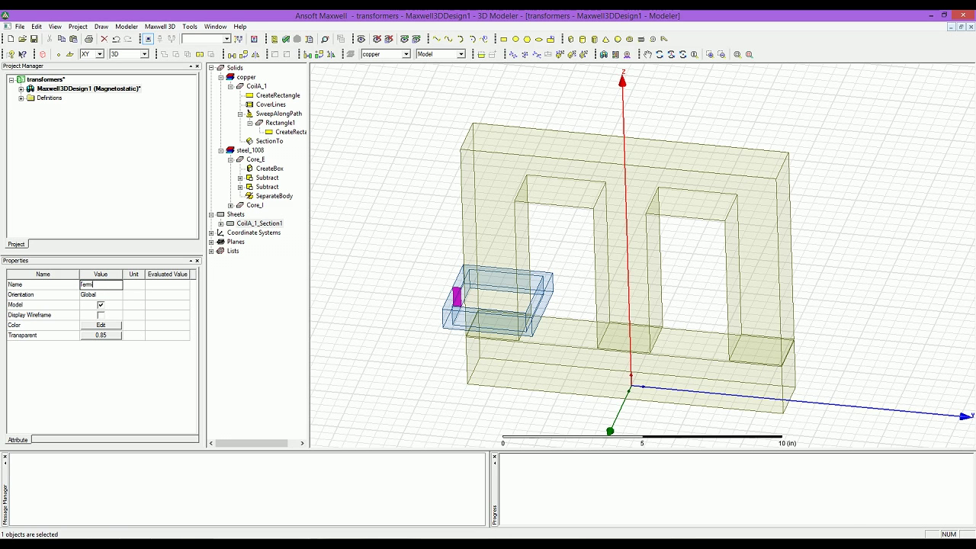
type("nalA_1")
key("Return")
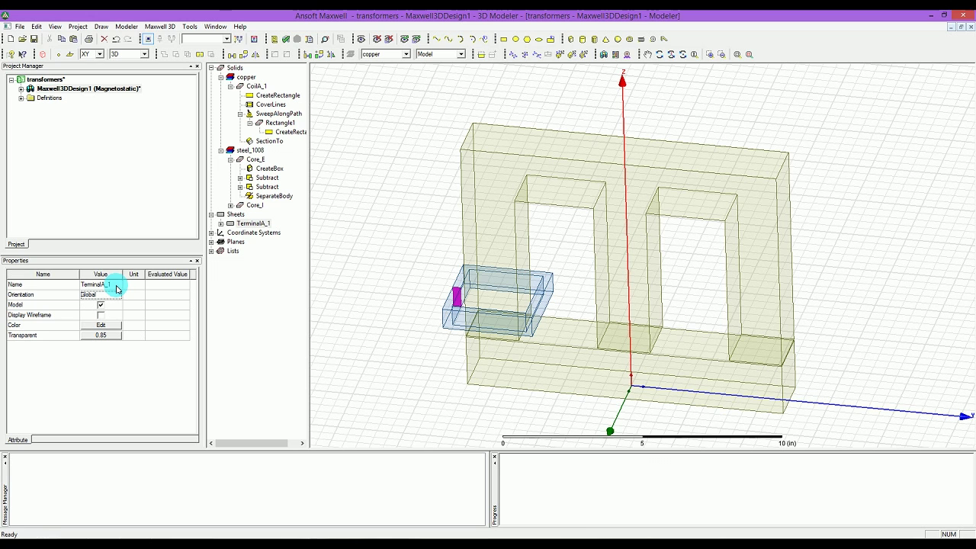
left_click(342, 281)
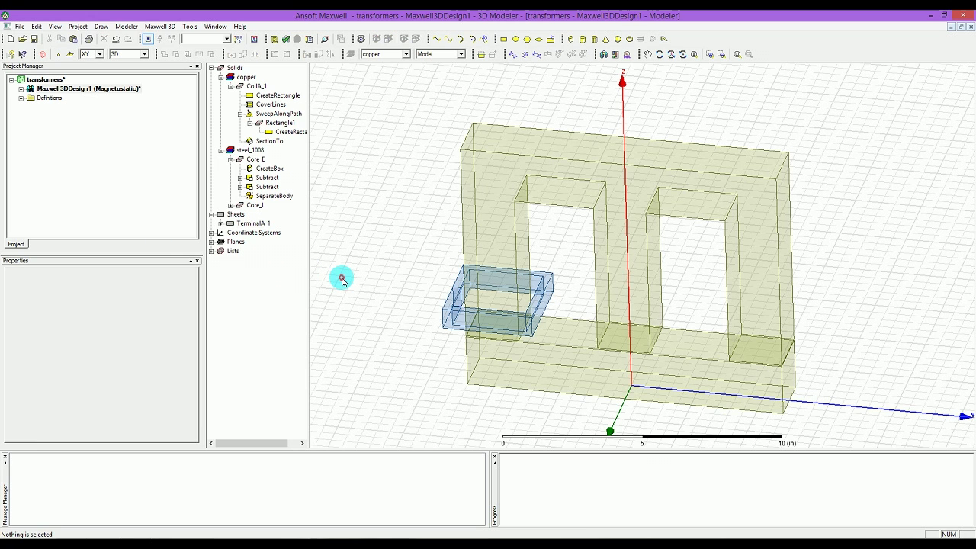
key("ctrl+s")
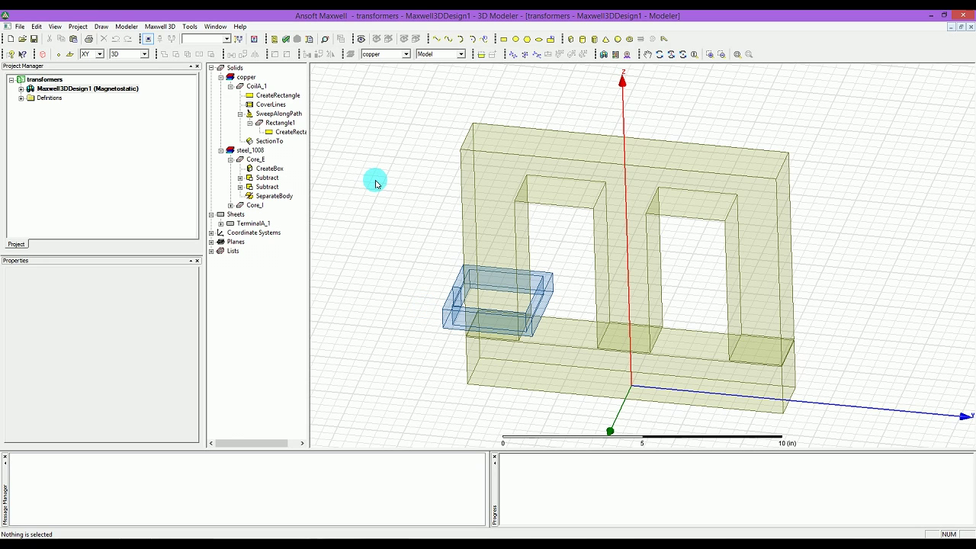
Duplicate CoilA_1 and TerminalA_1 along a line from the origin with vector 0, 0, 1.925 in and a total number of 3.
left_click(256, 86)
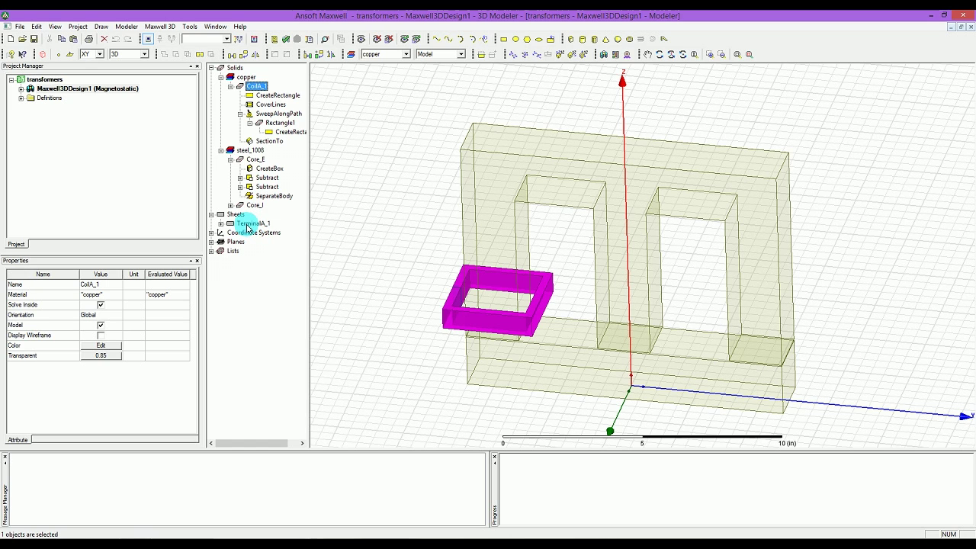
left_click(251, 225, "ctrl")
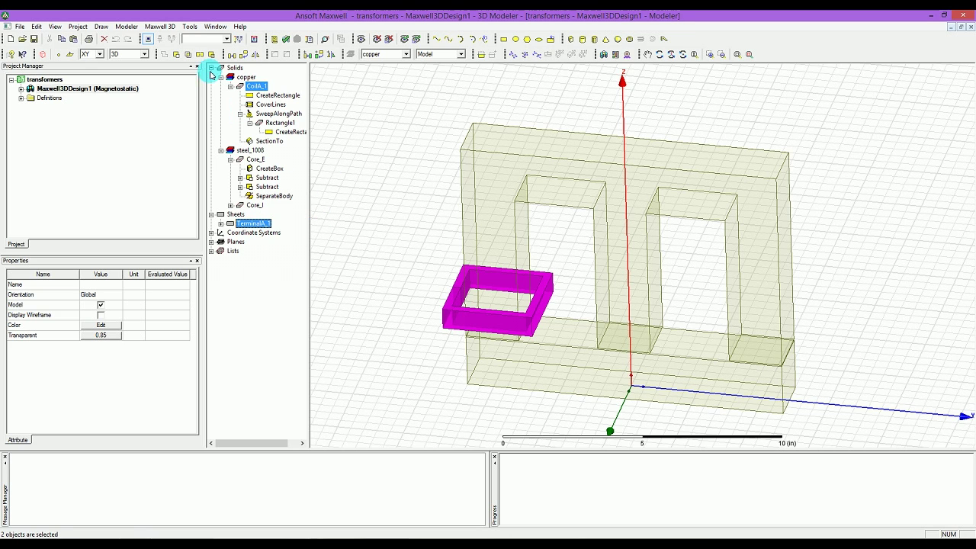
left_click(308, 55)
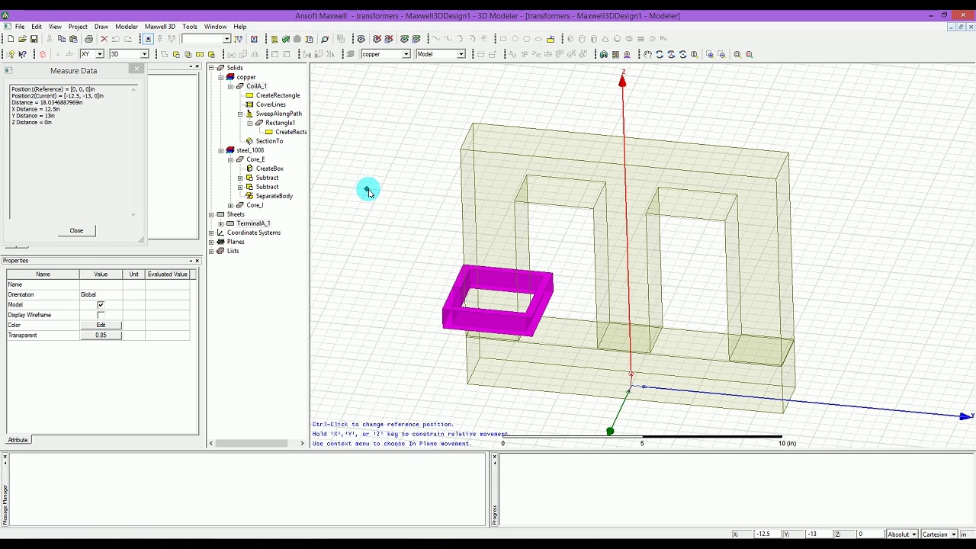
type("0")
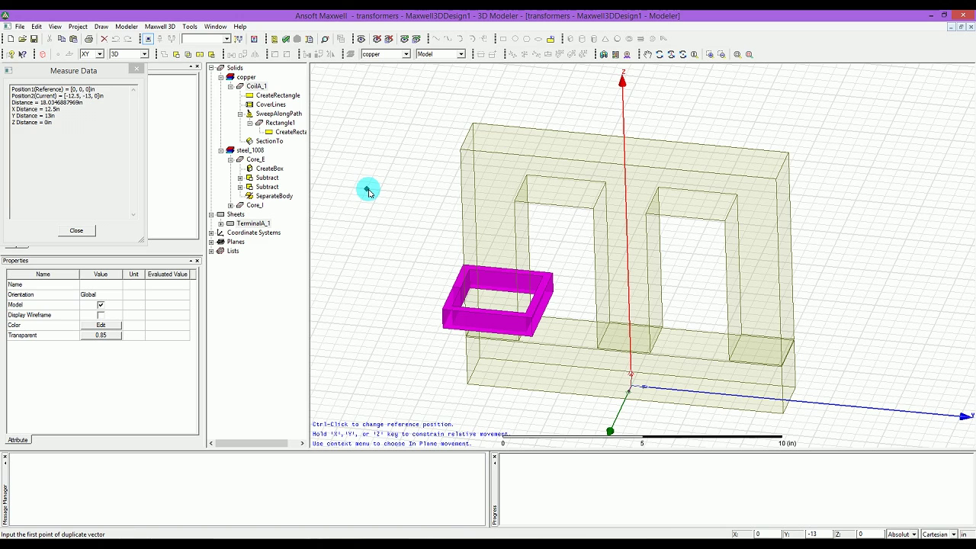
key("Tab")
type("0")
key("Tab")
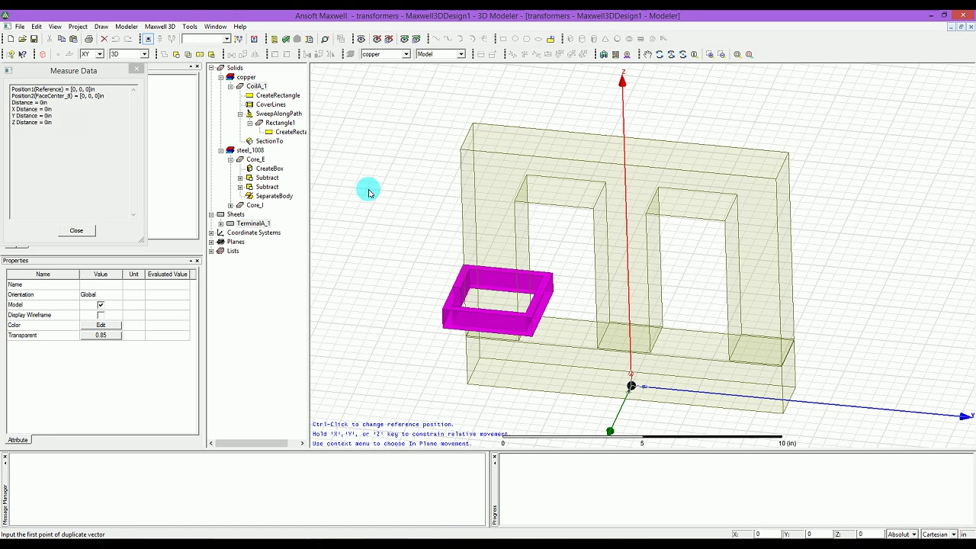
key("Return")
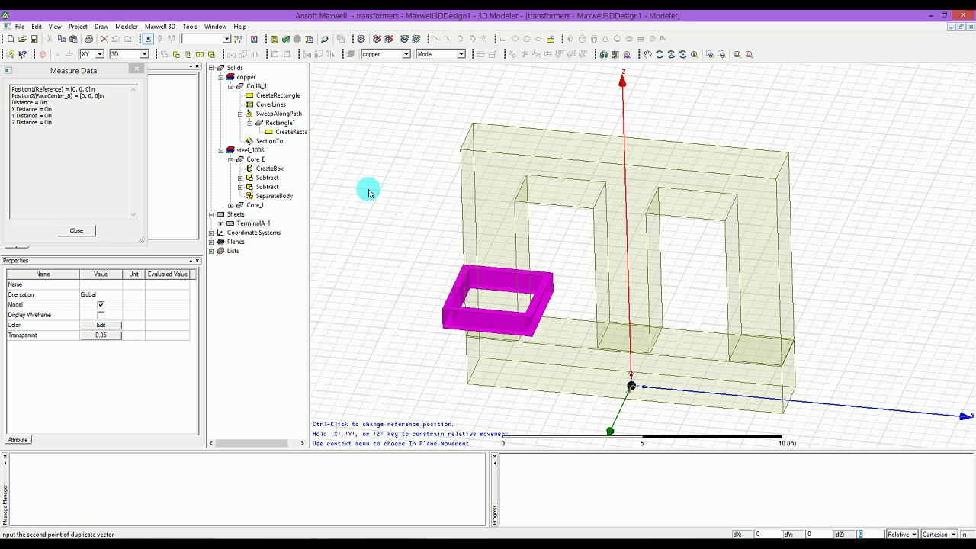
type("1.9")
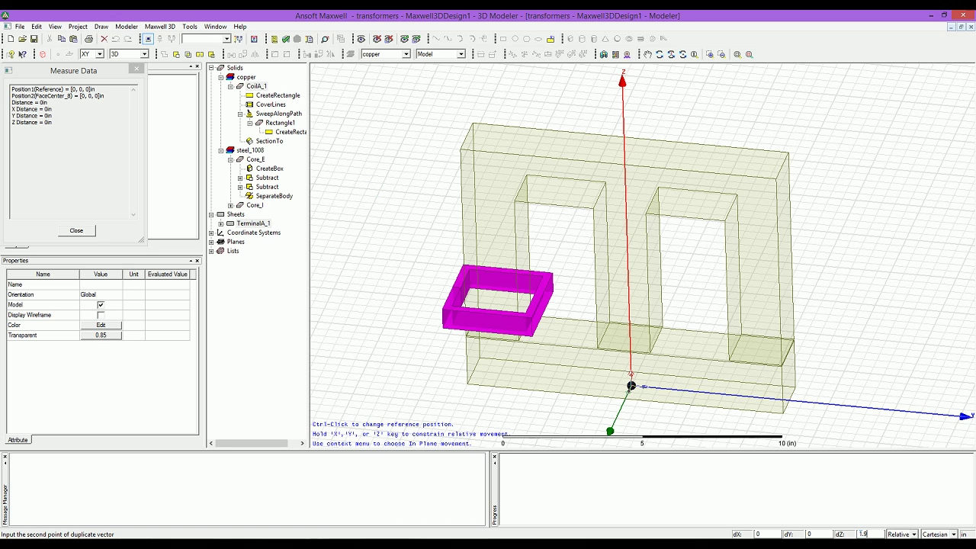
type("25")
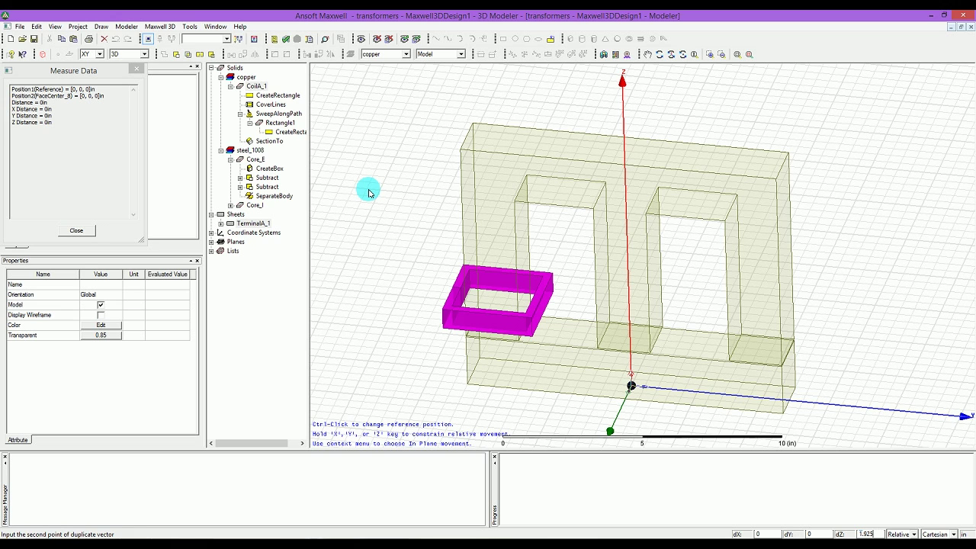
key("Return")
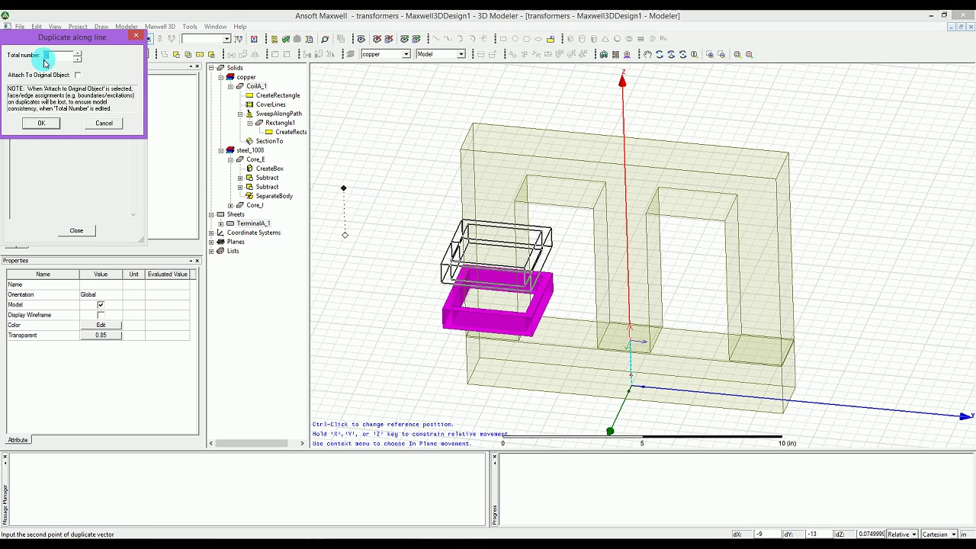
left_click_drag(57, 38, 340, 120)
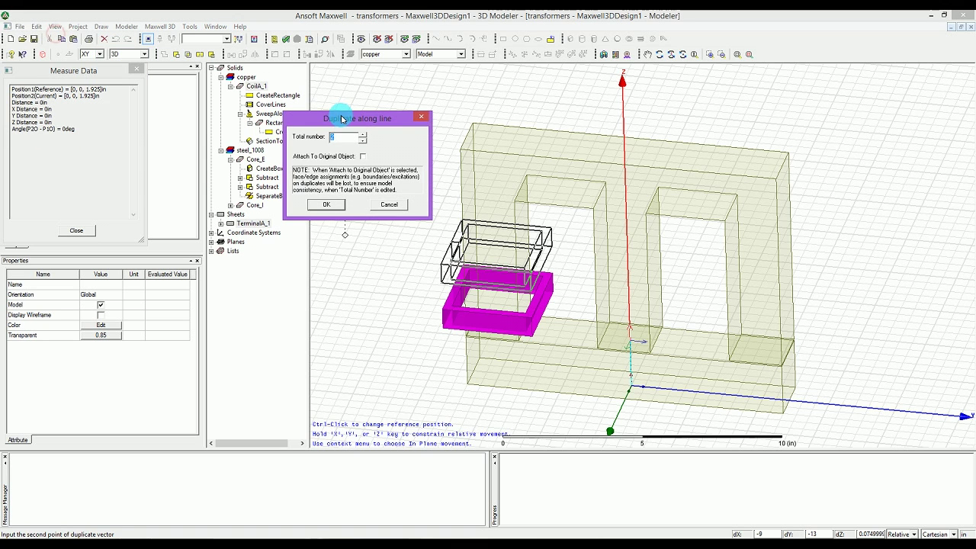
left_click(364, 134)
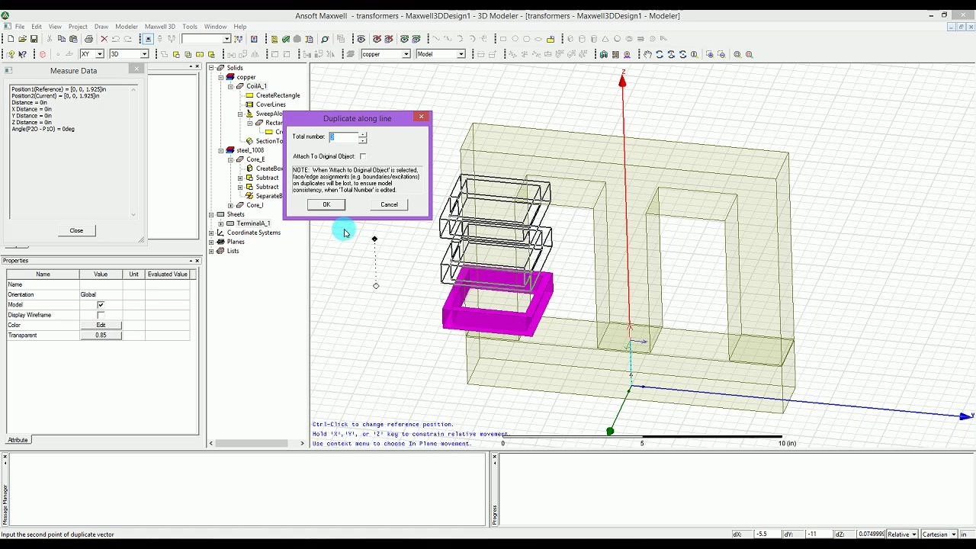
left_click(320, 205)
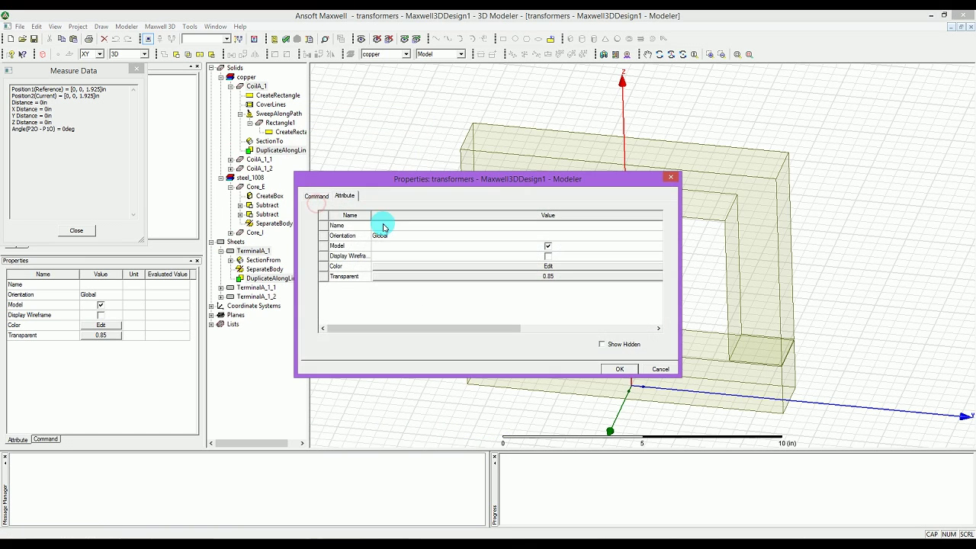
Recolor CoilA_1 and TerminalA_1 bright green with RGB 24, 252, 75 and accept their properties.
left_click(408, 265)
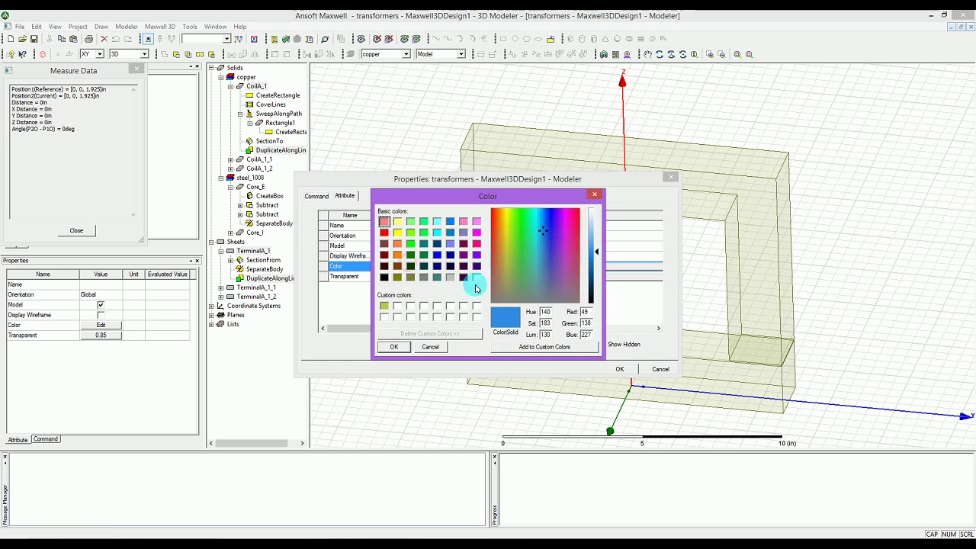
left_click(529, 220)
left_click(525, 213)
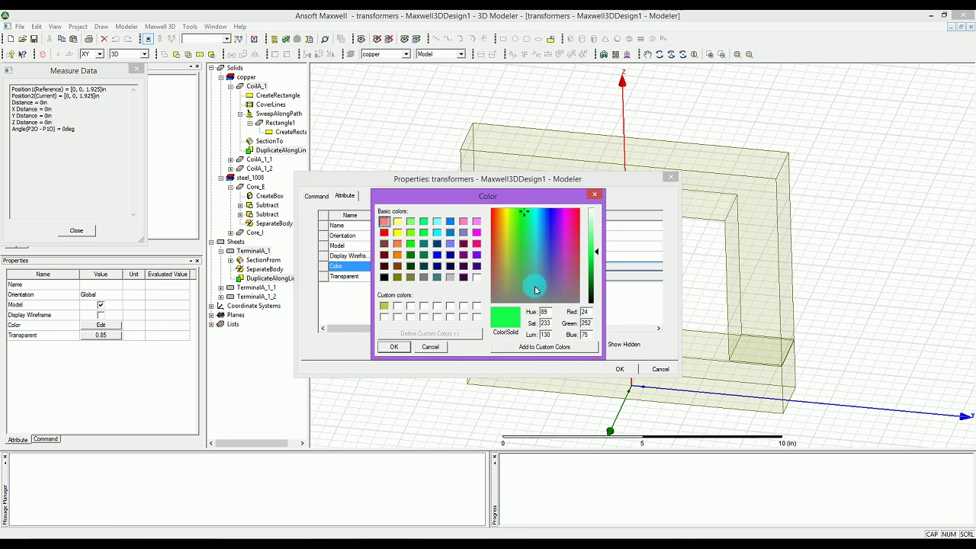
left_click(394, 345)
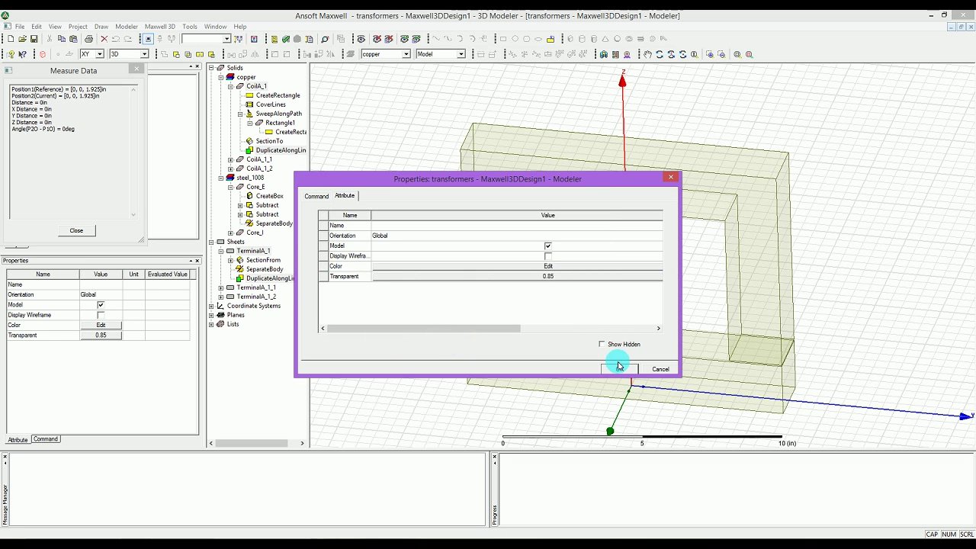
left_click(617, 368)
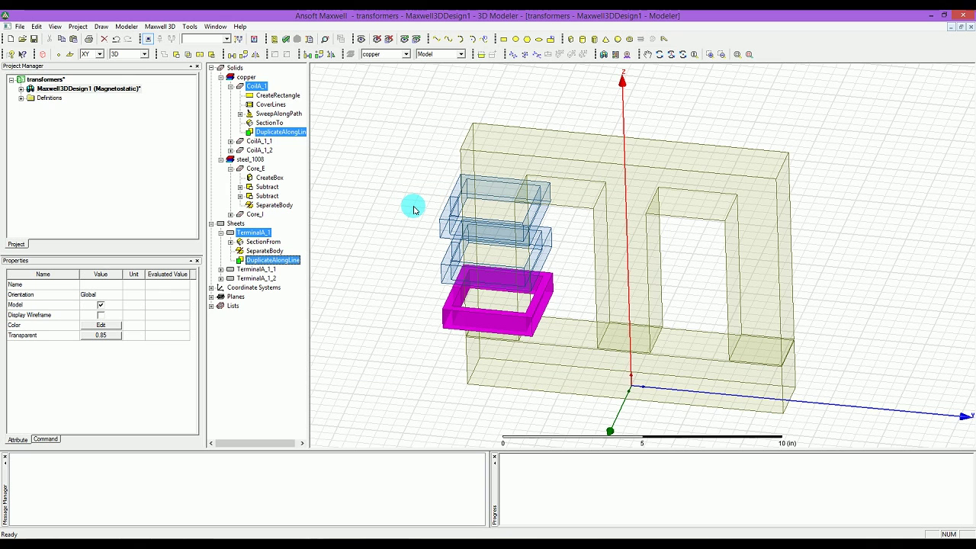
left_click(415, 209)
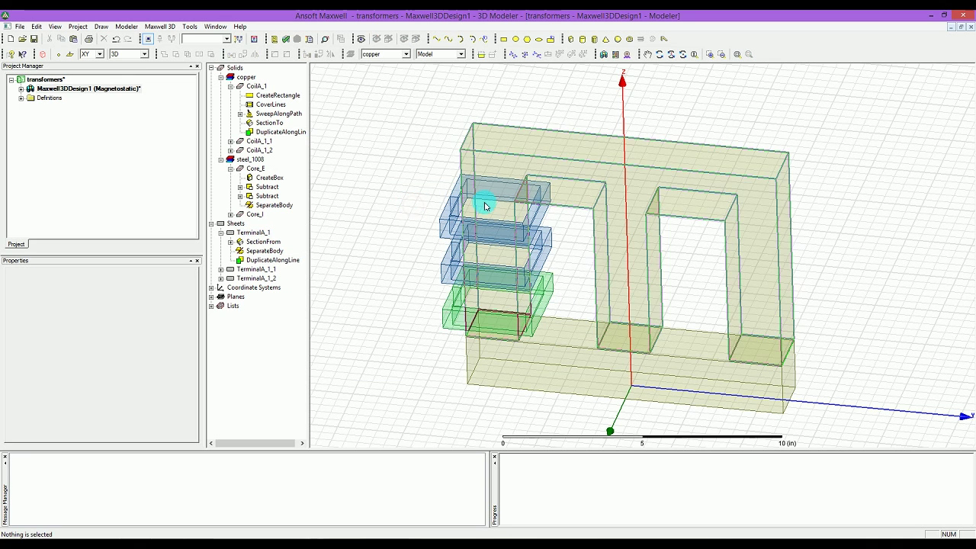
Collapse the histories of TerminalA_1 and CoilA_1, and rename the middle coil on the outer core leg CoilA_2.
left_click(220, 233)
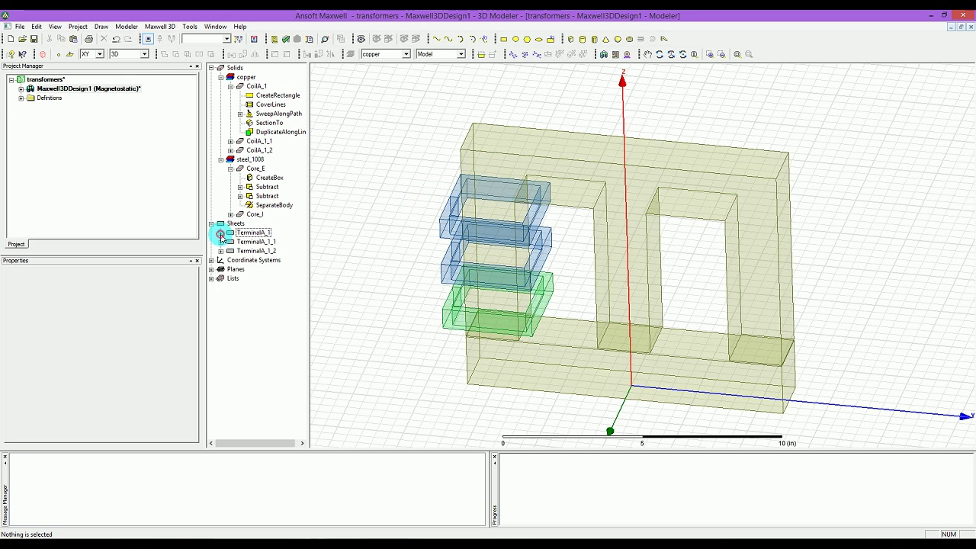
left_click(230, 86)
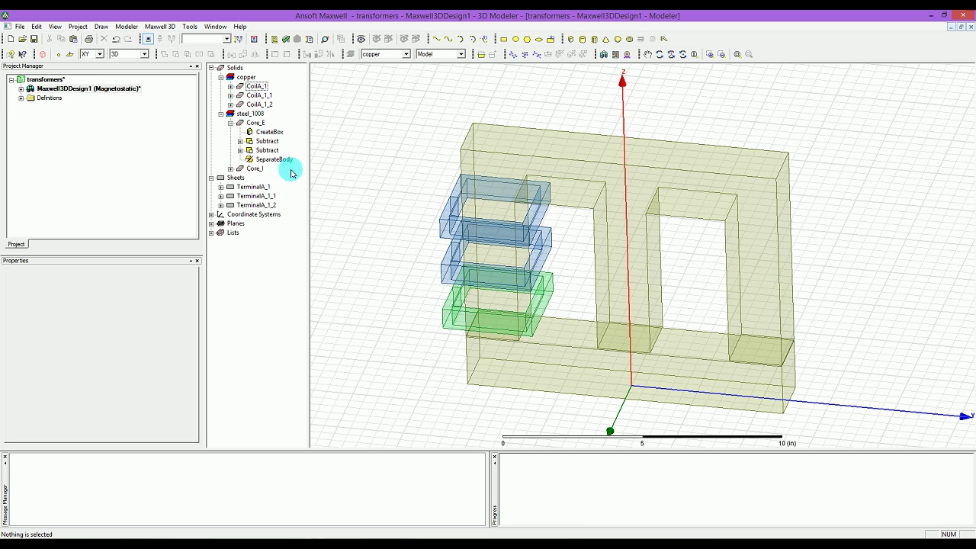
left_click(259, 96)
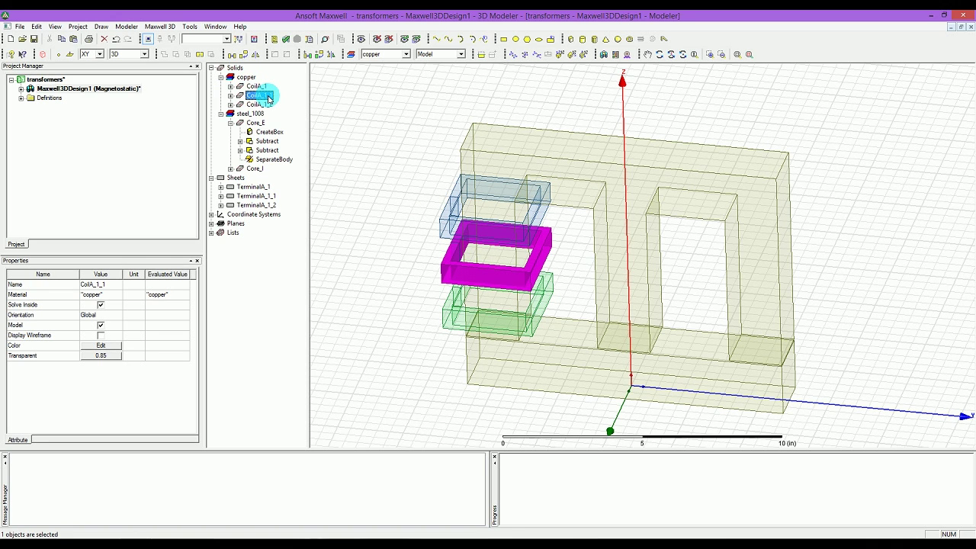
left_click(107, 287)
left_click(110, 284)
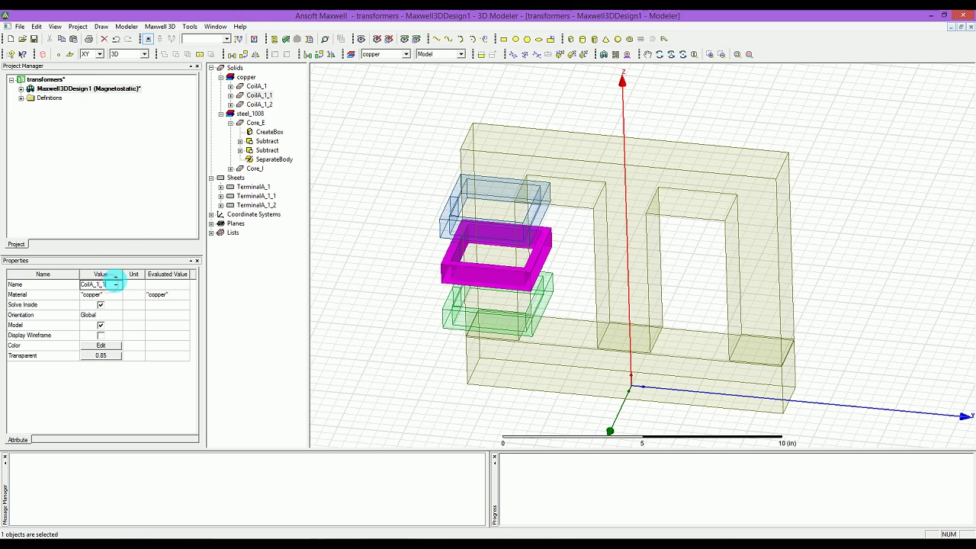
type("2")
key("Return")
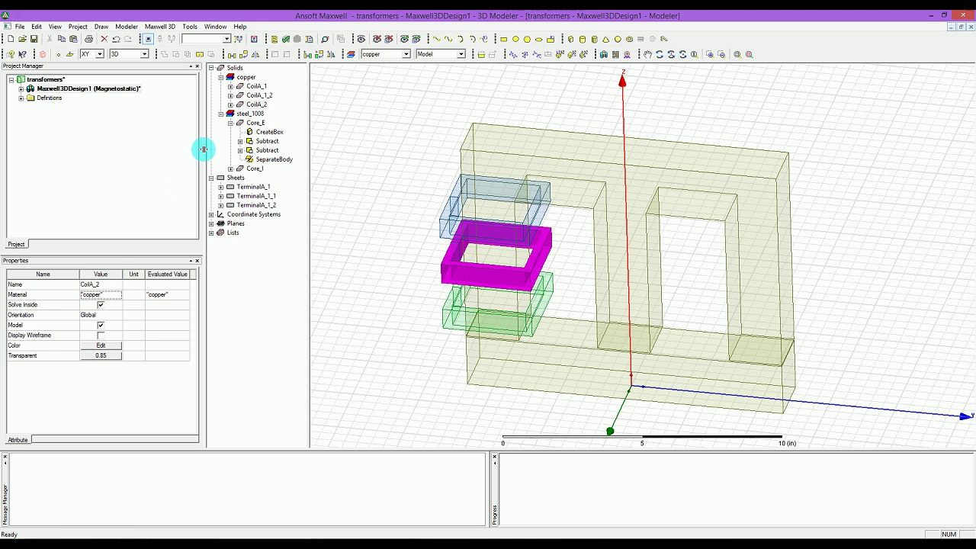
Rename the uppermost coil on the outer core leg CoilA_3.
left_click(259, 94)
left_click(107, 285)
left_click(110, 283)
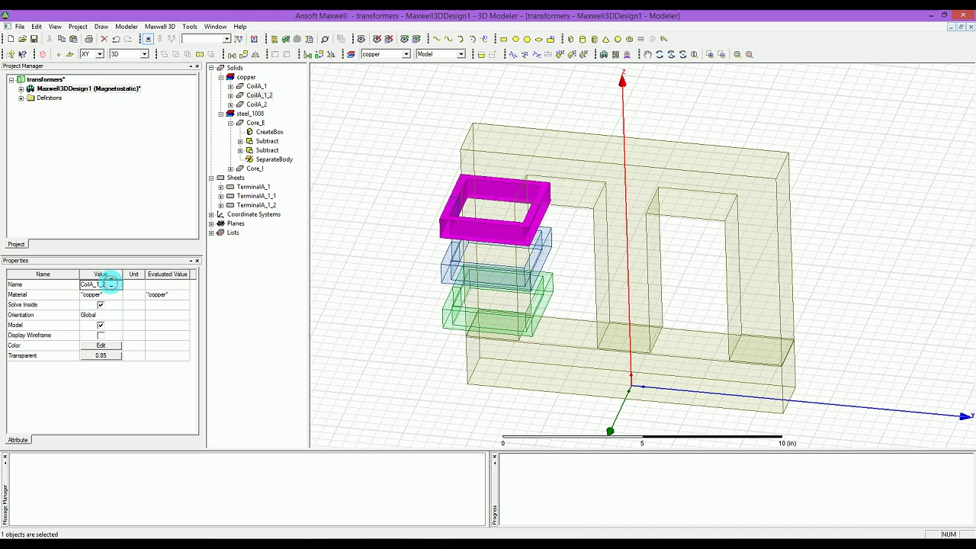
key("BackSpace")
key("BackSpace")
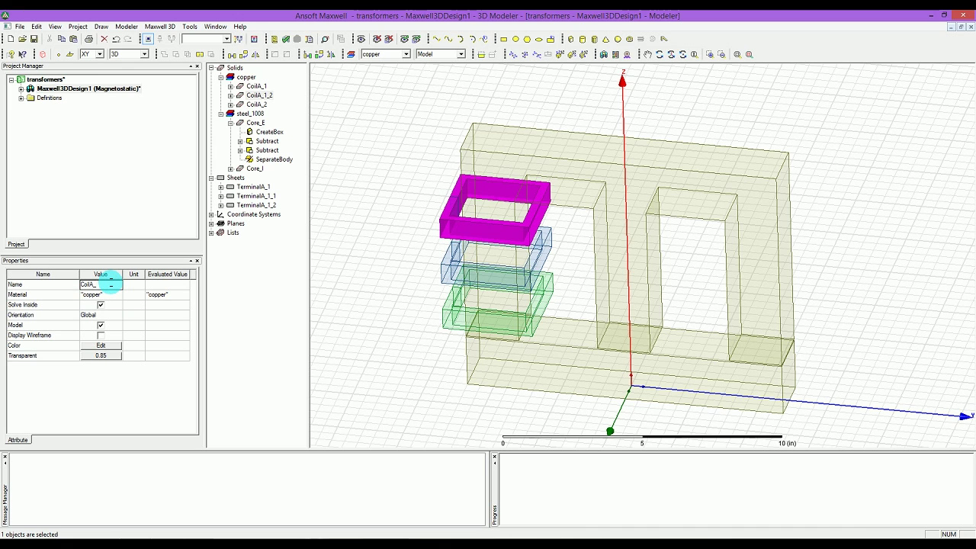
type("3")
key("Return")
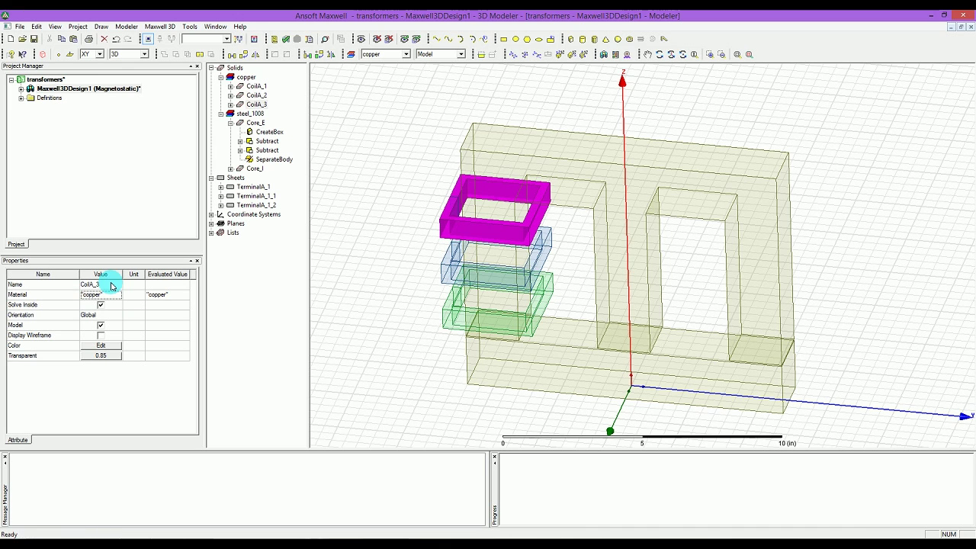
Rename the terminal sheet of the middle coil TerminalA_2.
left_click(241, 196)
left_click(113, 284)
left_click(116, 283)
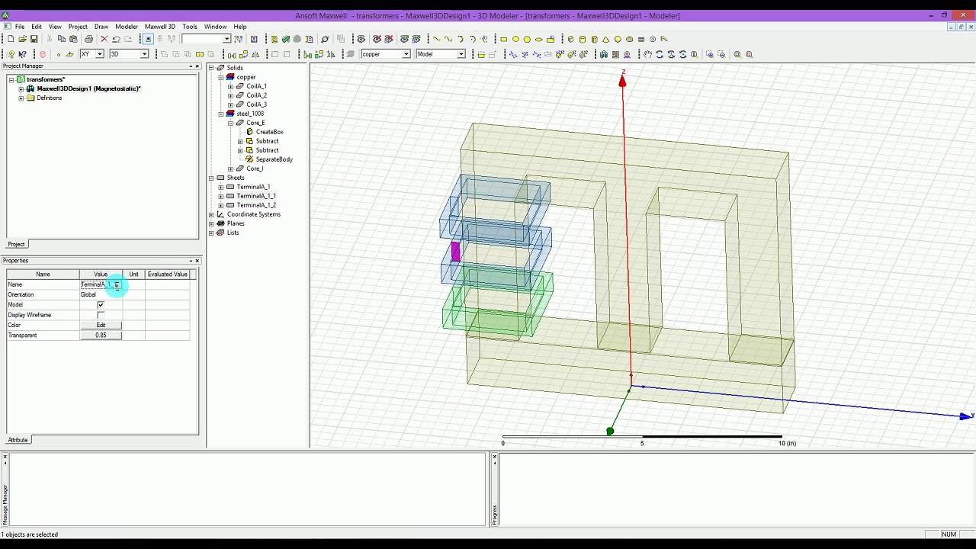
left_click(116, 283)
key("BackSpace")
key("BackSpace")
key("BackSpace")
type("2")
key("Return")
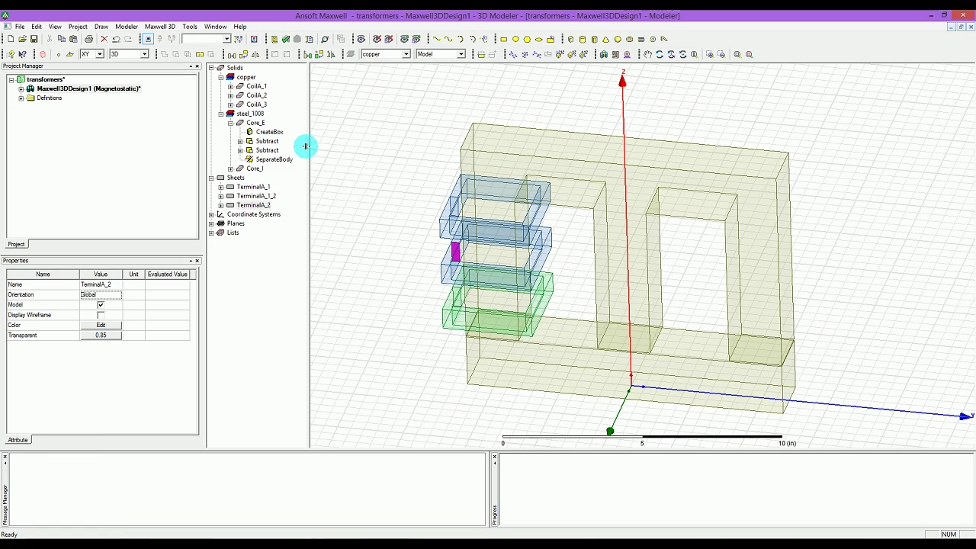
Rename the terminal sheet of the uppermost coil TerminalA_3.
left_click(276, 198)
left_click(114, 285)
left_click(122, 285)
key("End")
key("BackSpace")
key("BackSpace")
key("BackSpace")
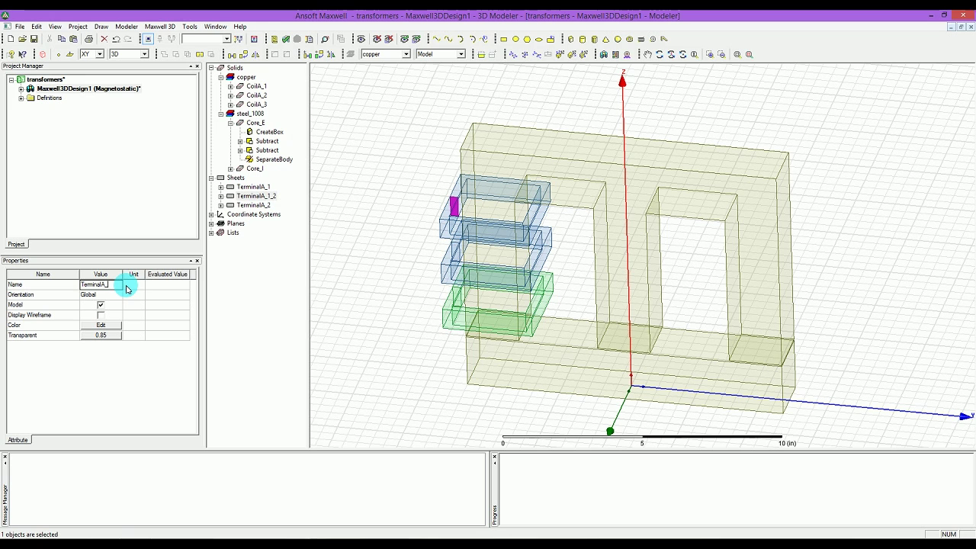
type("3")
key("Return")
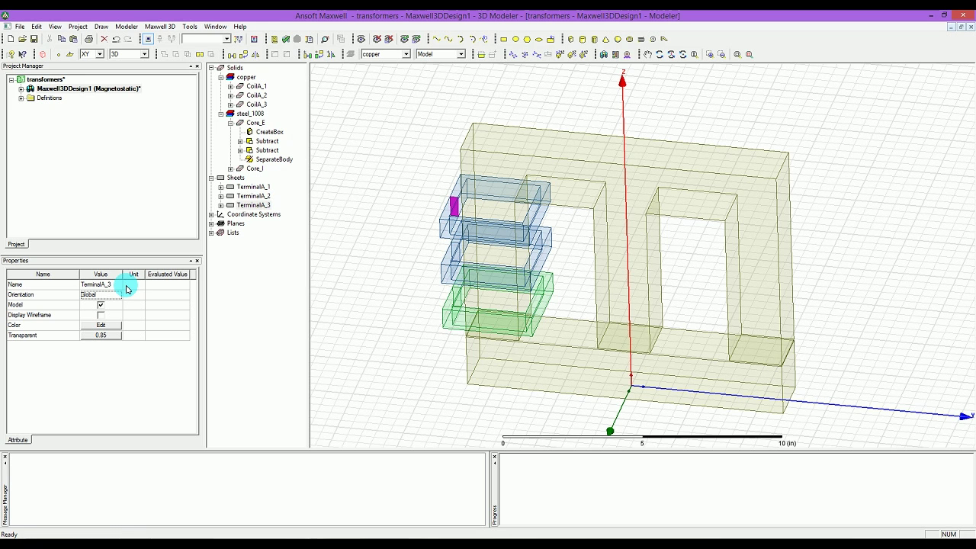
left_click(364, 235)
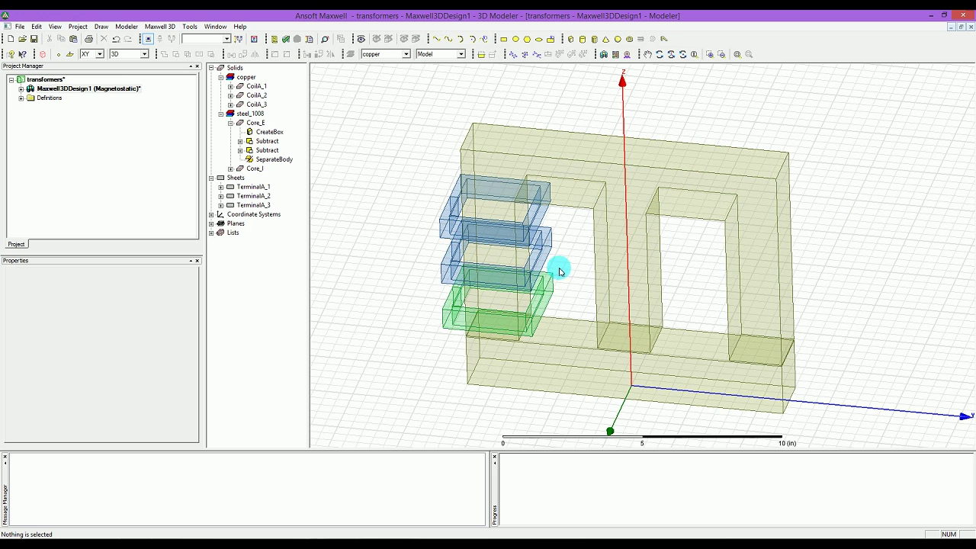
Recolor CoilA_1, CoilA_2 and CoilA_3 blue with RGB 22, 46, 254, adding it to the custom colors.
key("alt+space")
key("alt+space")
key("alt+space")
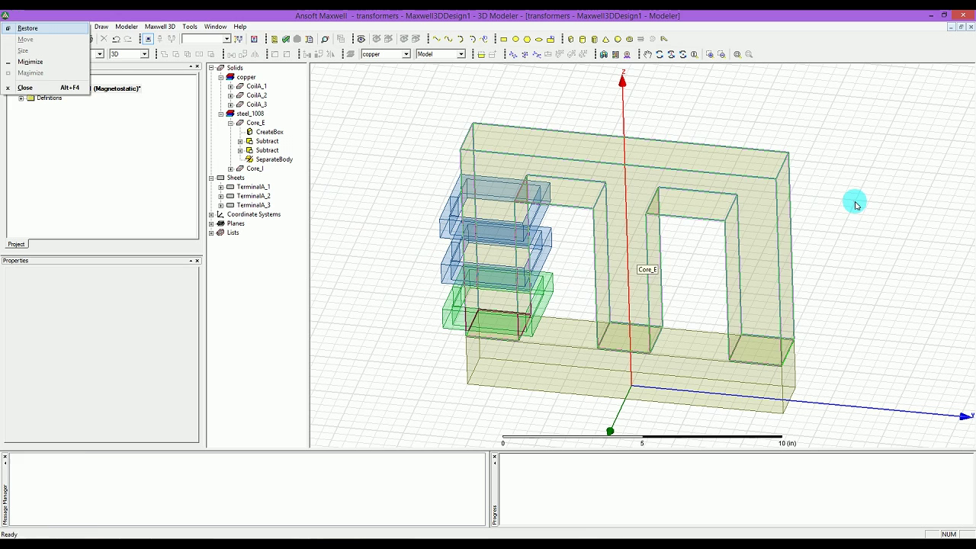
key("alt+space")
left_click_drag(833, 208, 835, 170, "alt")
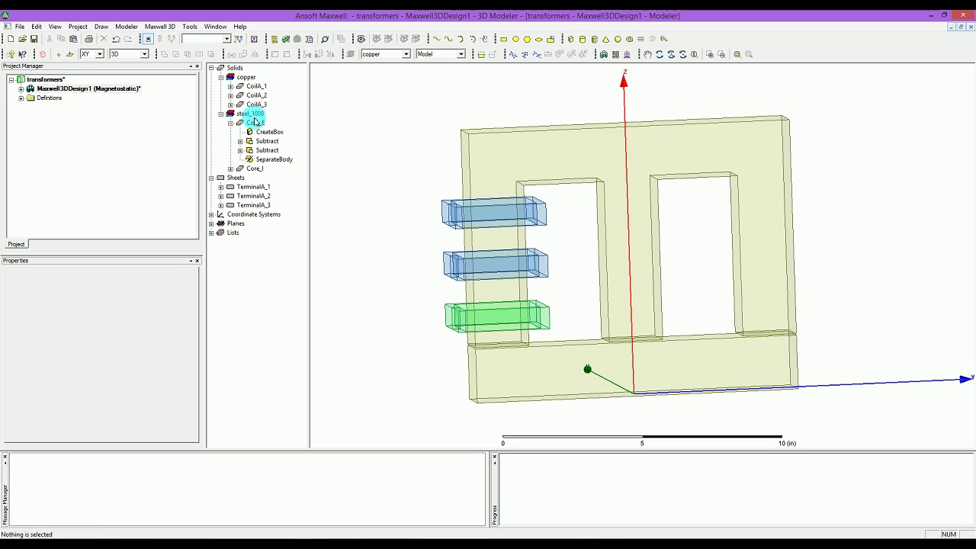
left_click(257, 87)
left_click(257, 96)
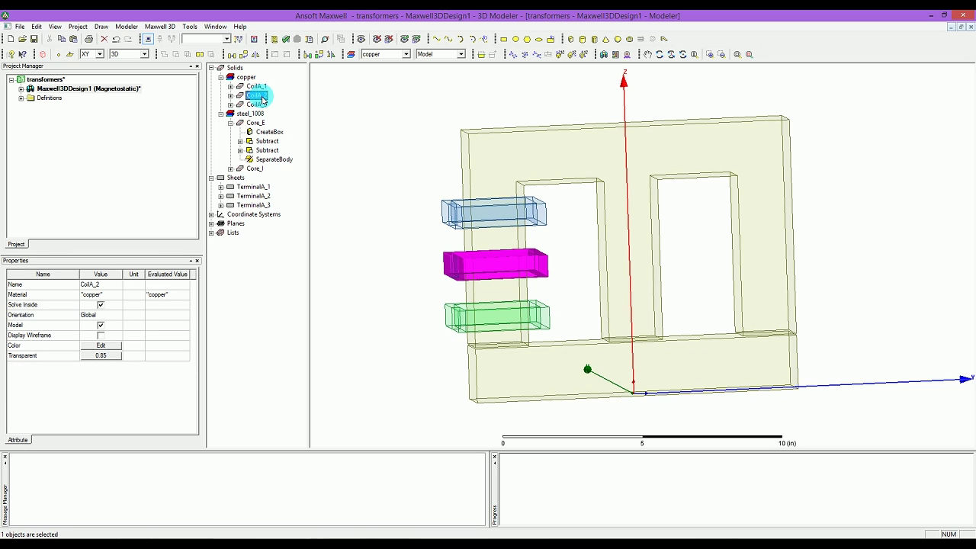
left_click(257, 86, "ctrl")
left_click(257, 104, "ctrl")
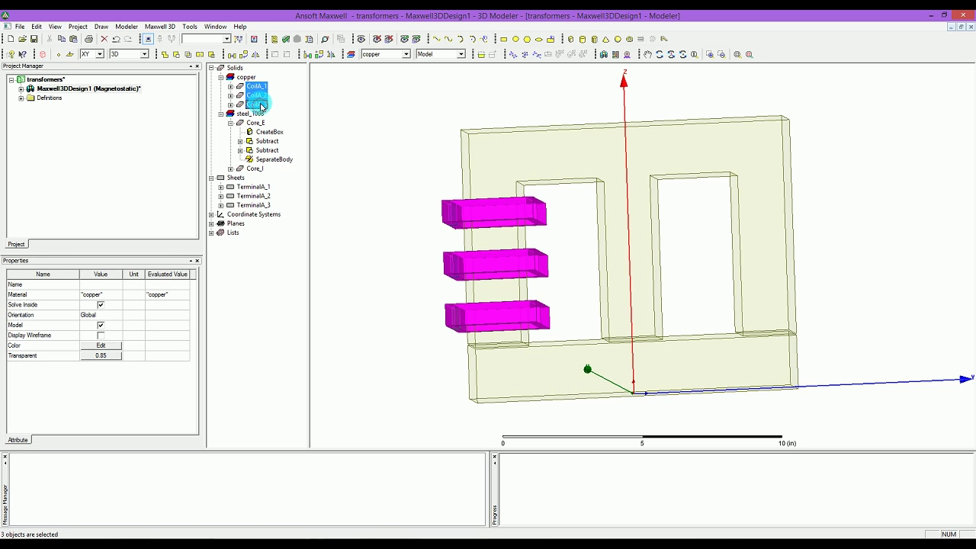
left_click(101, 346)
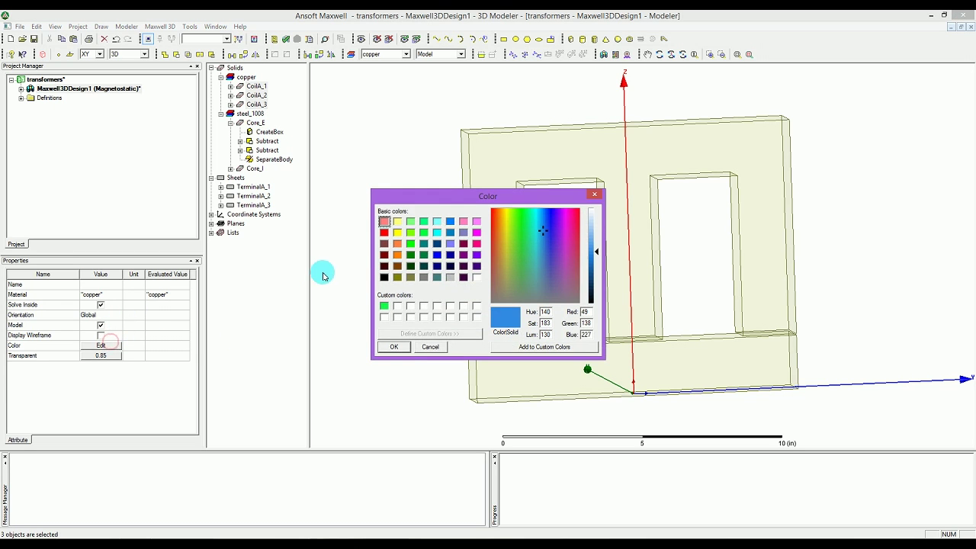
left_click_drag(534, 223, 549, 210)
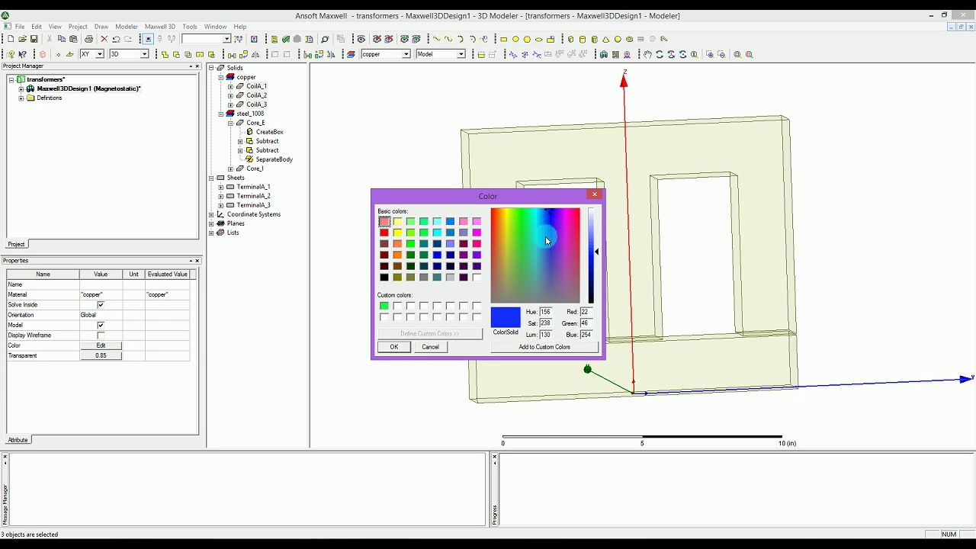
left_click(536, 347)
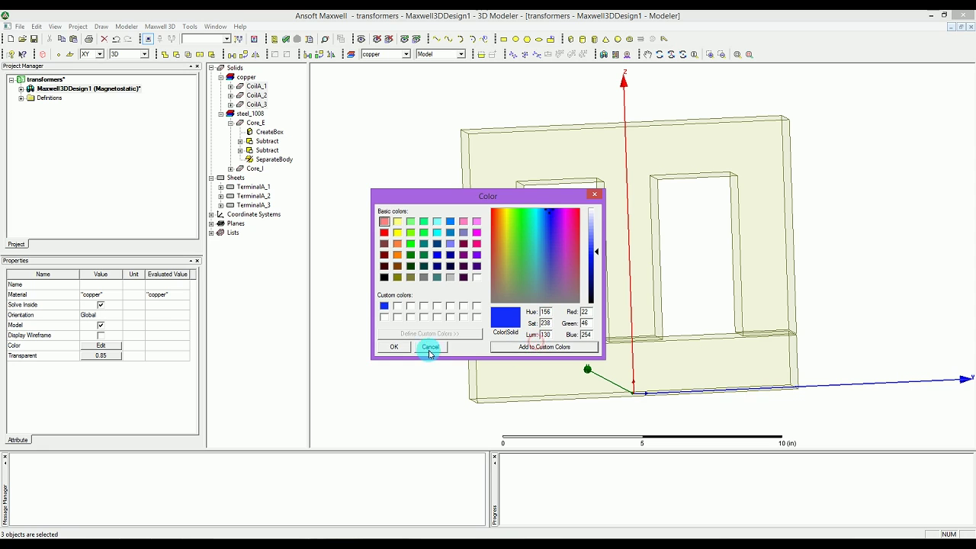
left_click(401, 345)
left_click(418, 346)
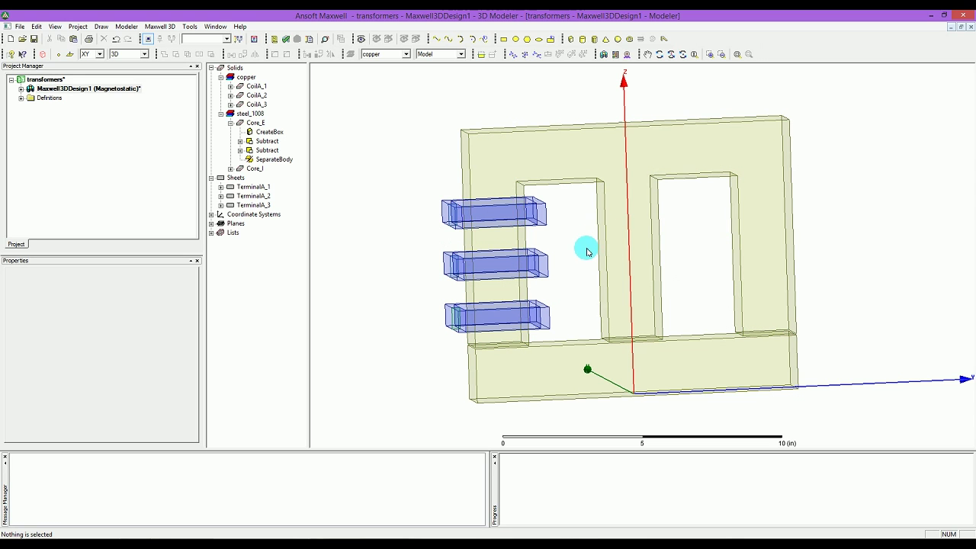
Duplicate the three coils and their three terminals along a line from the origin with vector 0, 5, 0 in and a total number of 3.
left_click(244, 87)
left_click(256, 96, "ctrl")
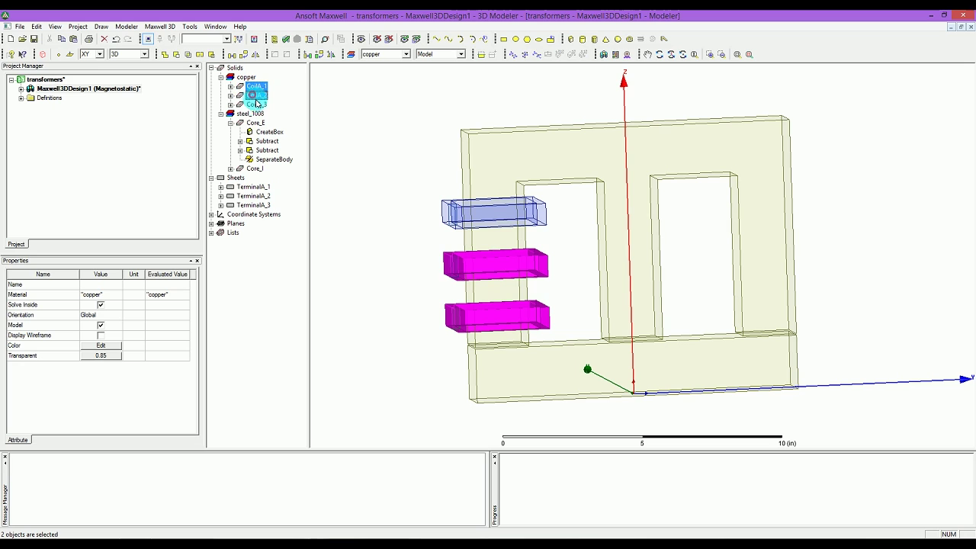
left_click(256, 104, "ctrl")
left_click(253, 187, "ctrl")
left_click(256, 196, "ctrl")
left_click(256, 205, "ctrl")
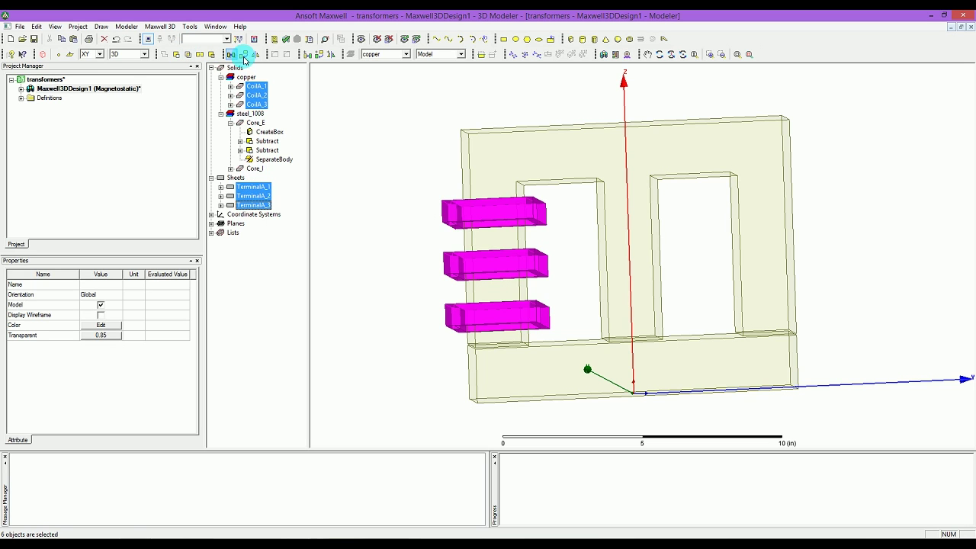
left_click(307, 54)
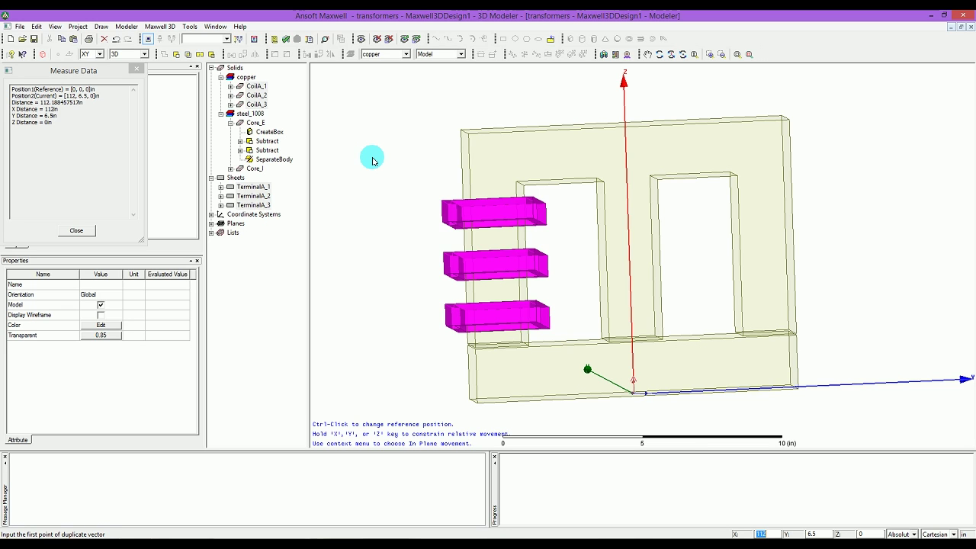
type("0")
key("Tab")
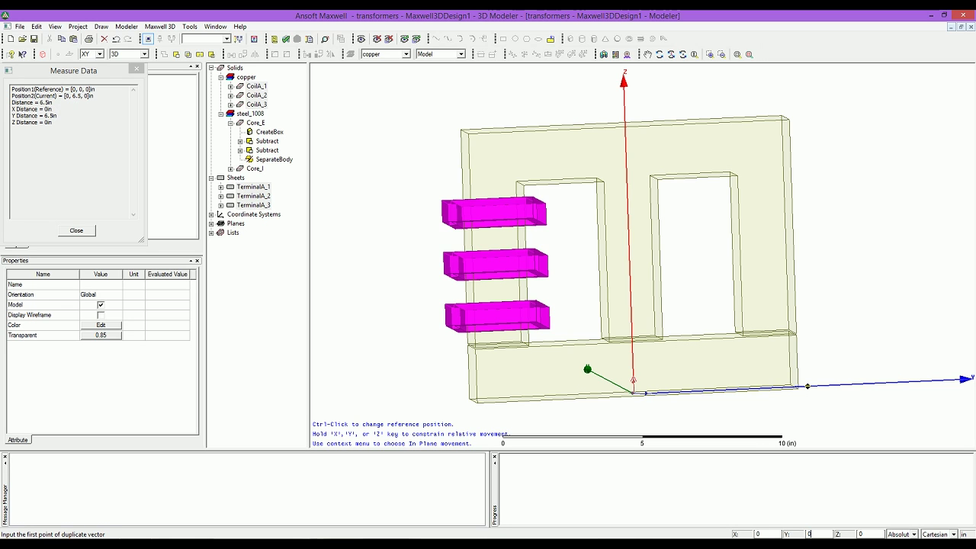
type("0")
key("Tab")
key("Return")
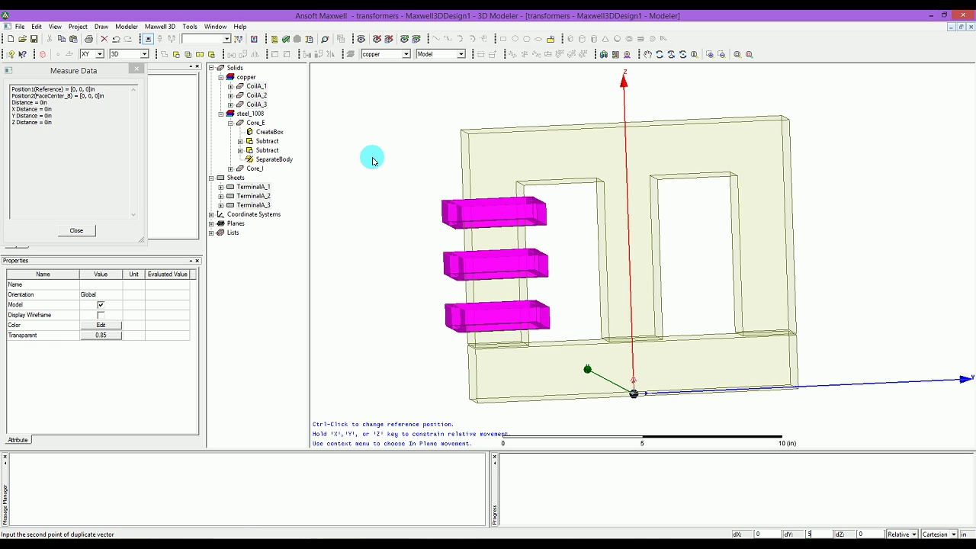
key("Return")
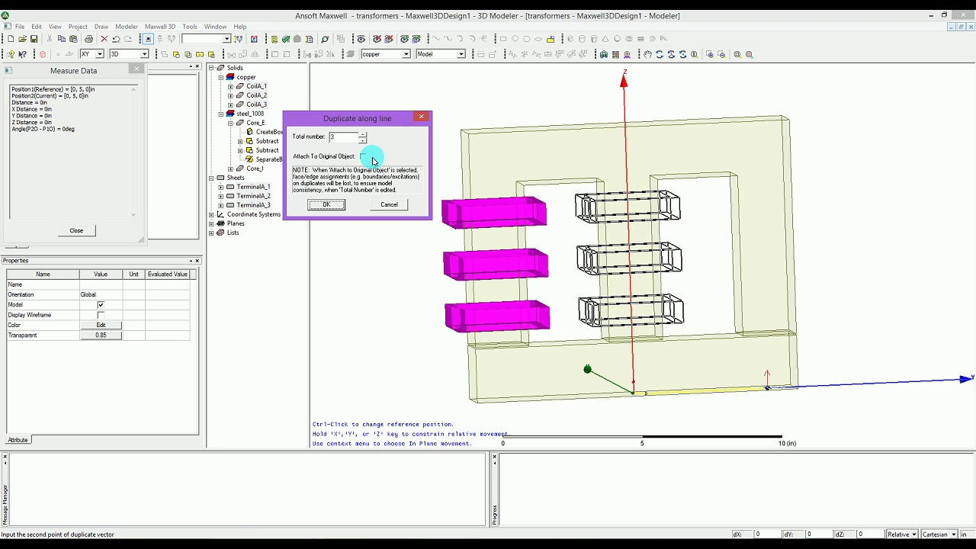
left_click(335, 206)
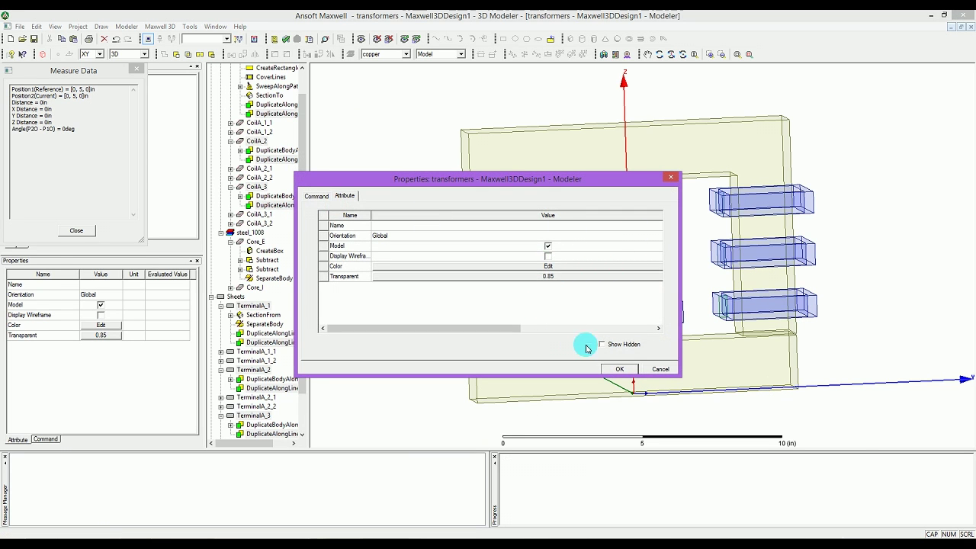
left_click(620, 369)
left_click(915, 208)
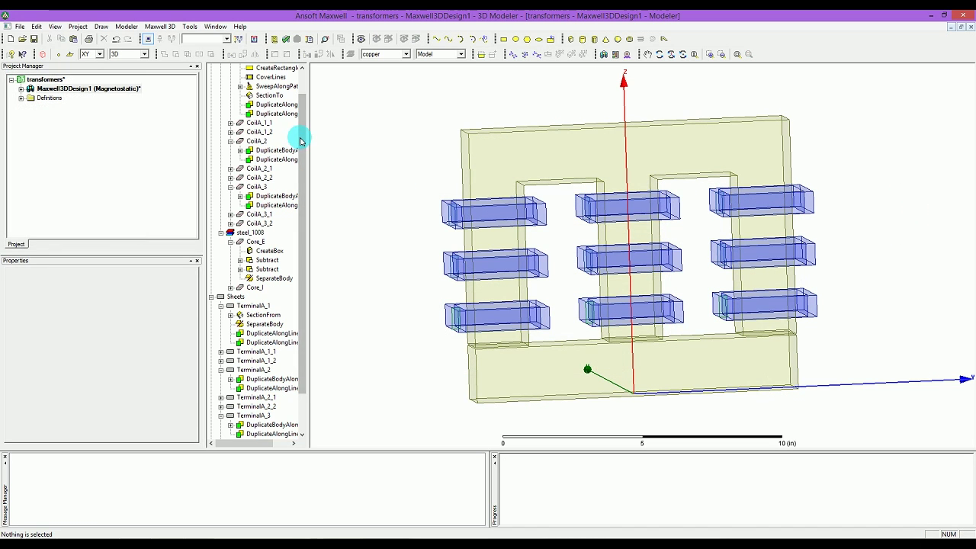
scroll(303, 135, "up", 1)
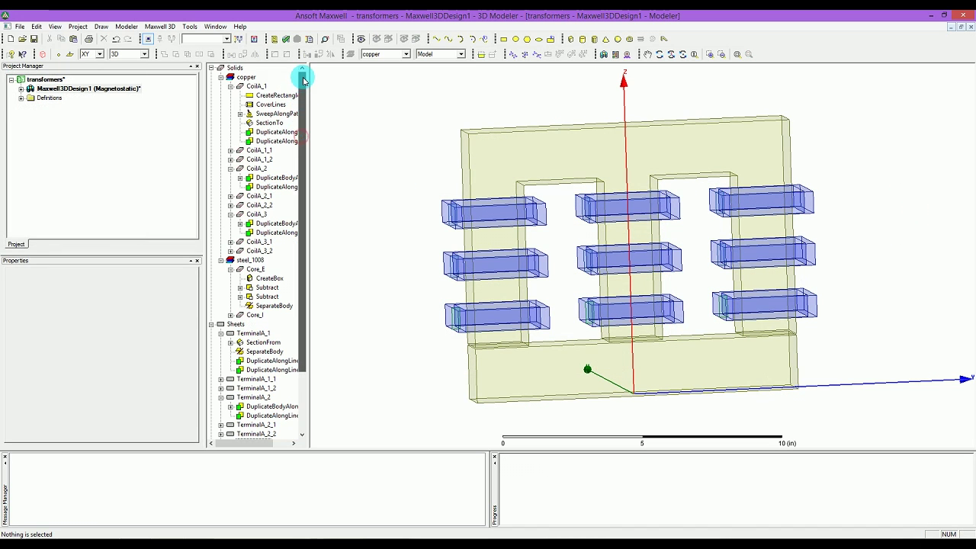
left_click(230, 169)
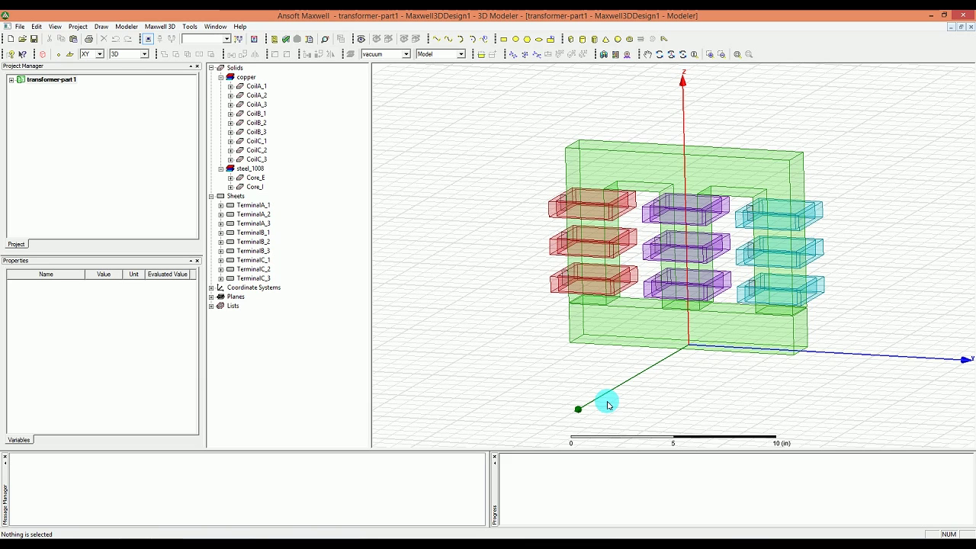
Select the copper coils from CoilA_1 through CoilC_3 one at a time to check each coil's name against its position on the core.
left_click(258, 86)
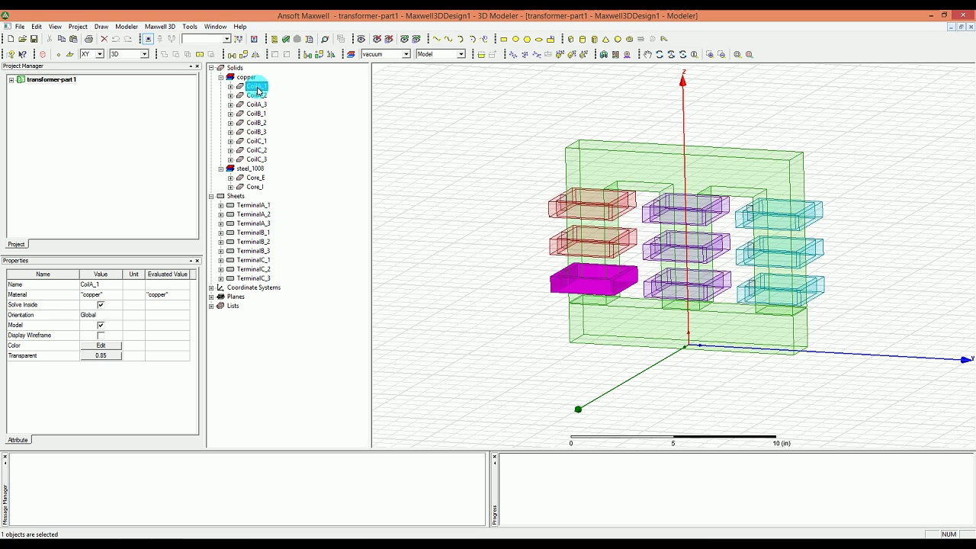
left_click(256, 95)
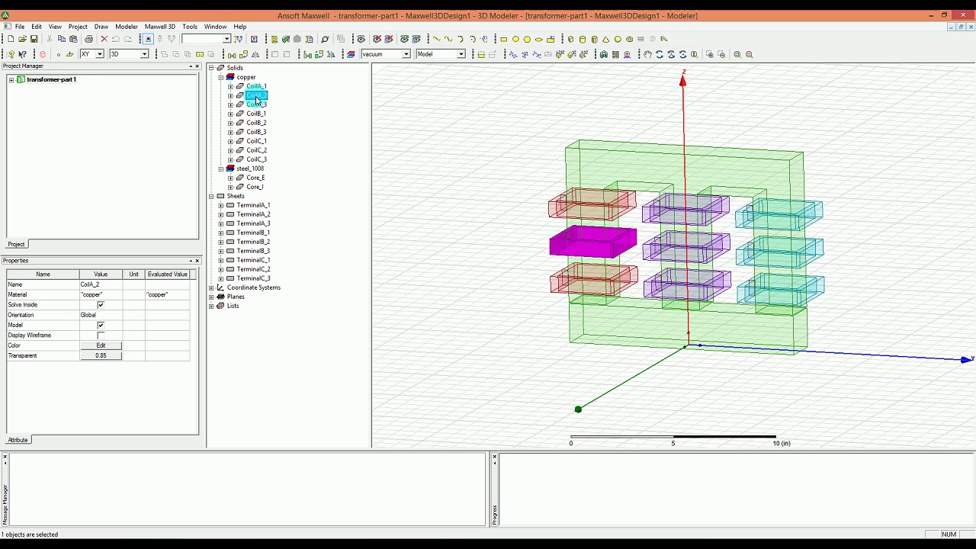
left_click(257, 104)
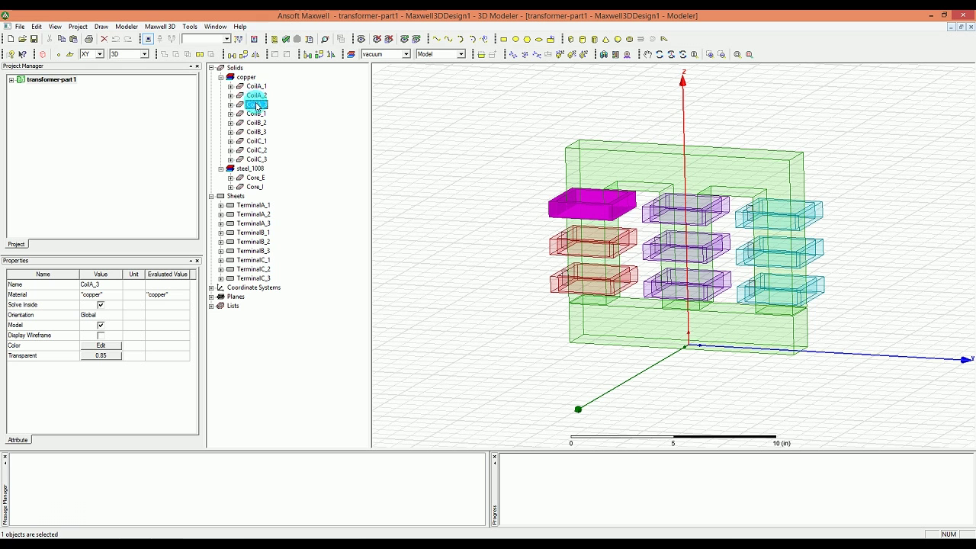
left_click(256, 86)
left_click(256, 95)
left_click(257, 104)
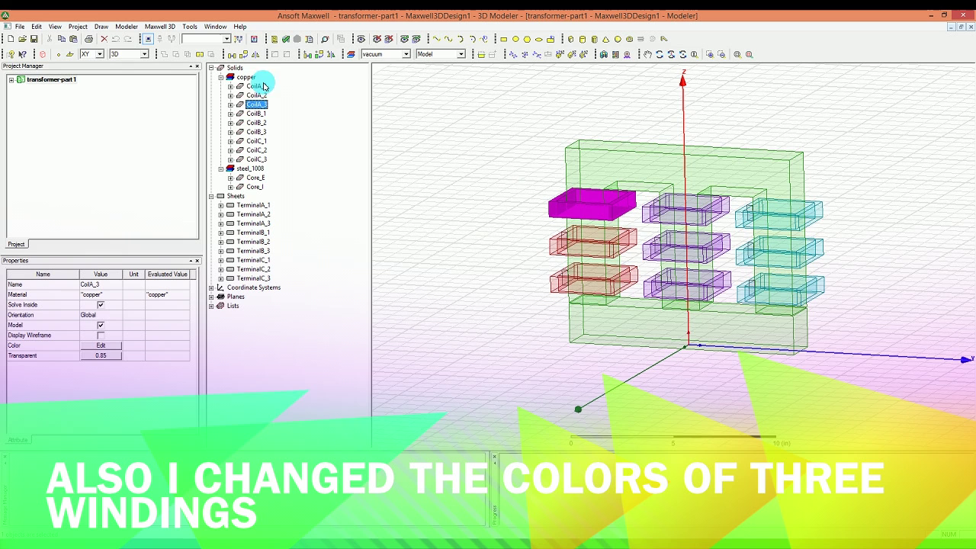
left_click(255, 114)
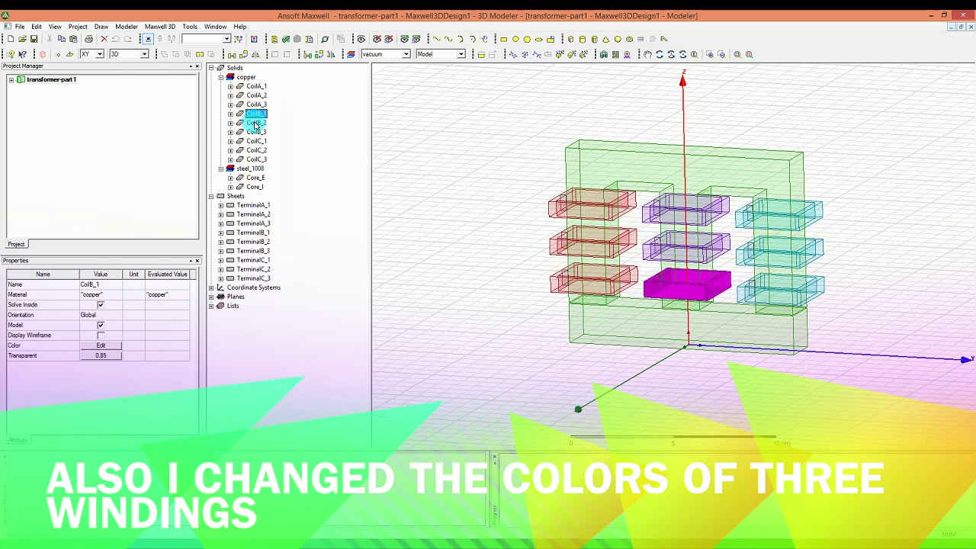
left_click(256, 124)
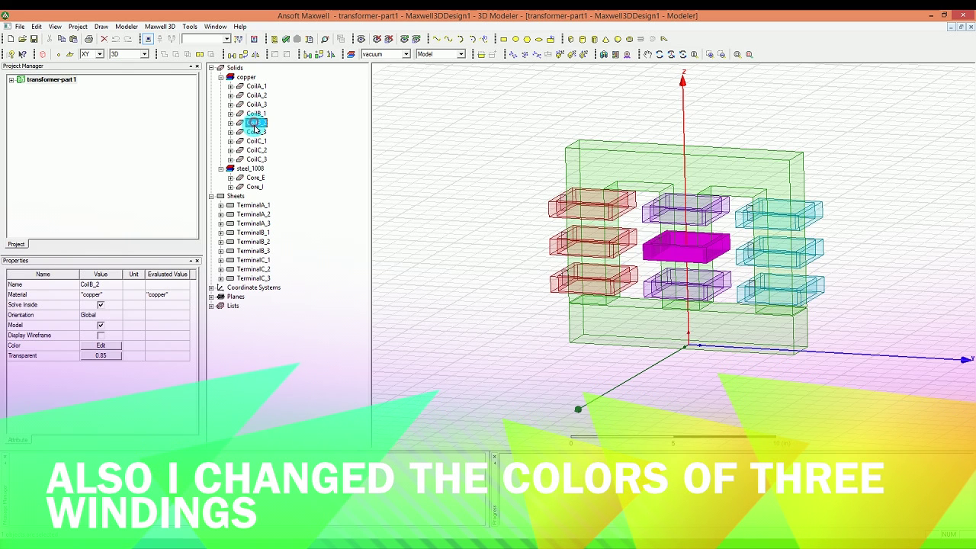
left_click(256, 132)
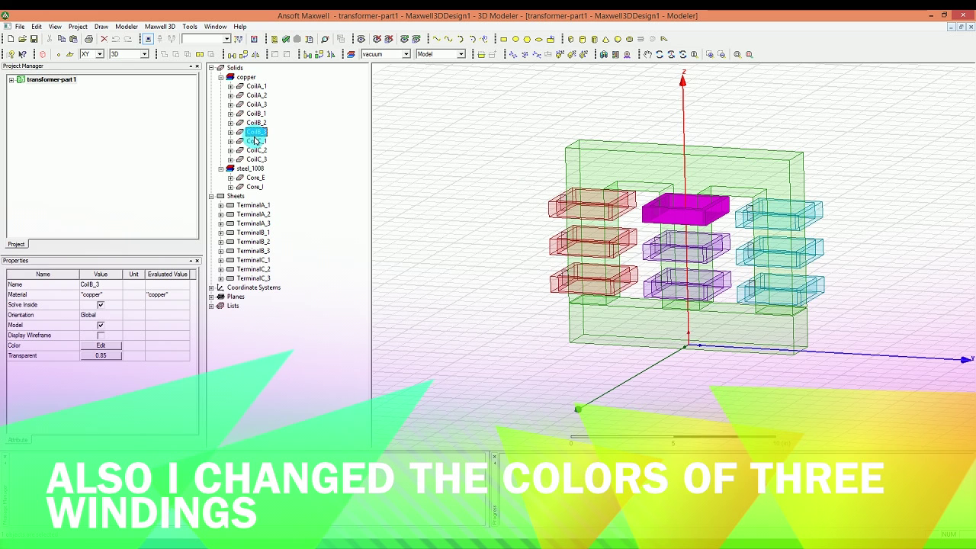
left_click(257, 141)
left_click(256, 150)
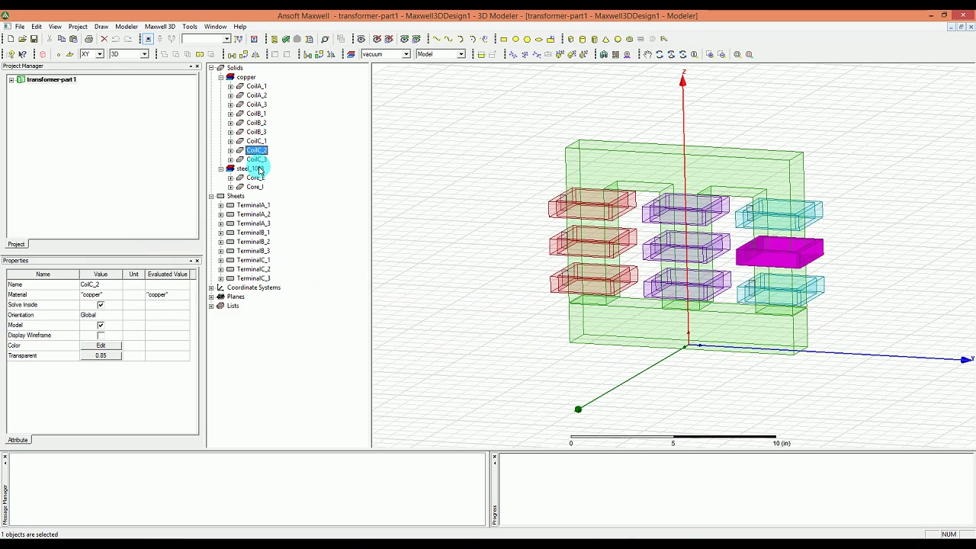
left_click(256, 159)
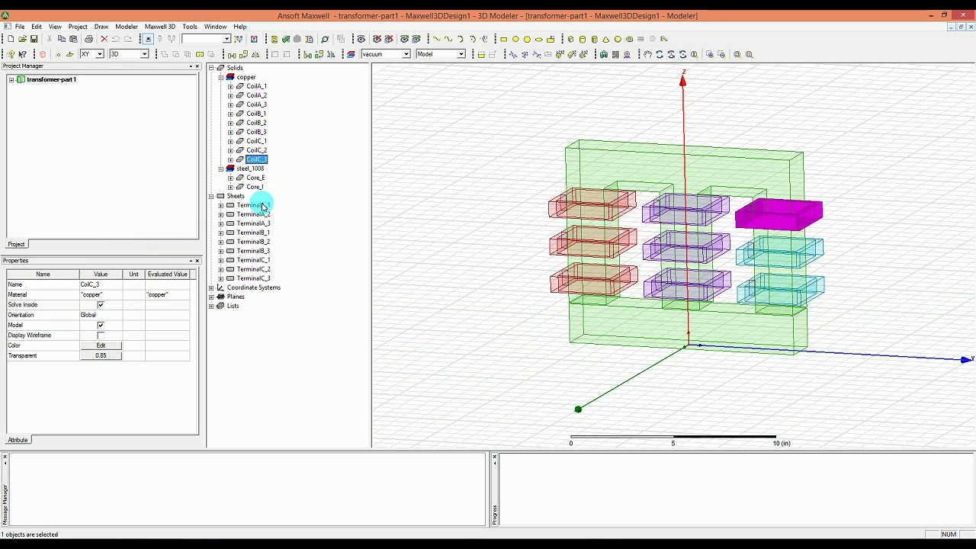
Check the names and positions of the terminal sheets TerminalA_1 through TerminalC_3 one by one, and clear the selection.
left_click(259, 205)
left_click(262, 215)
left_click(263, 224)
left_click(259, 232)
left_click(261, 242)
left_click(263, 251)
left_click(263, 260)
left_click(265, 269)
left_click(268, 278)
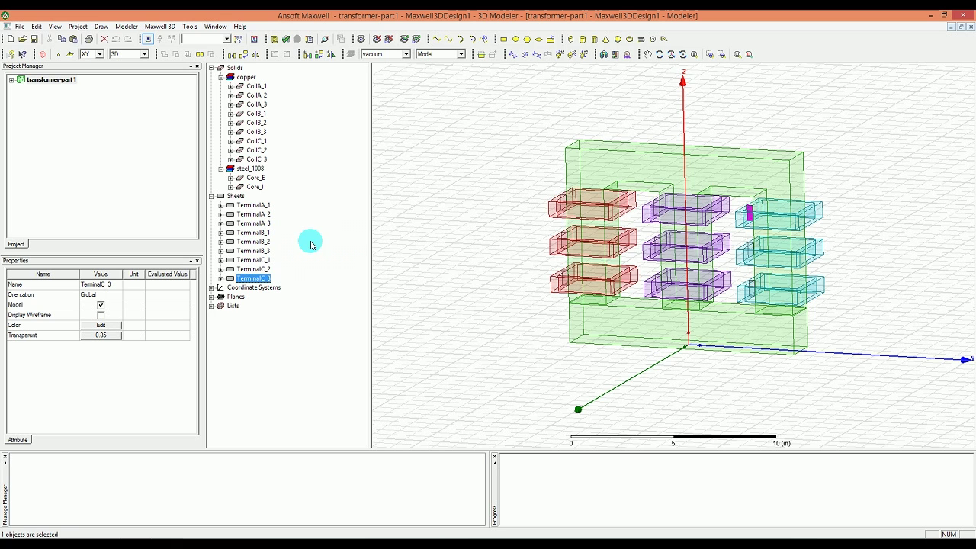
left_click(379, 228)
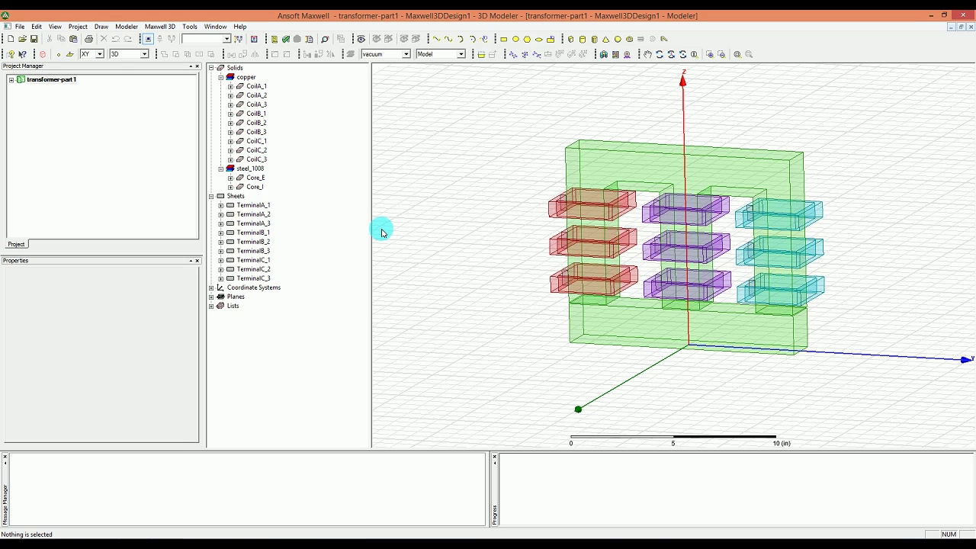